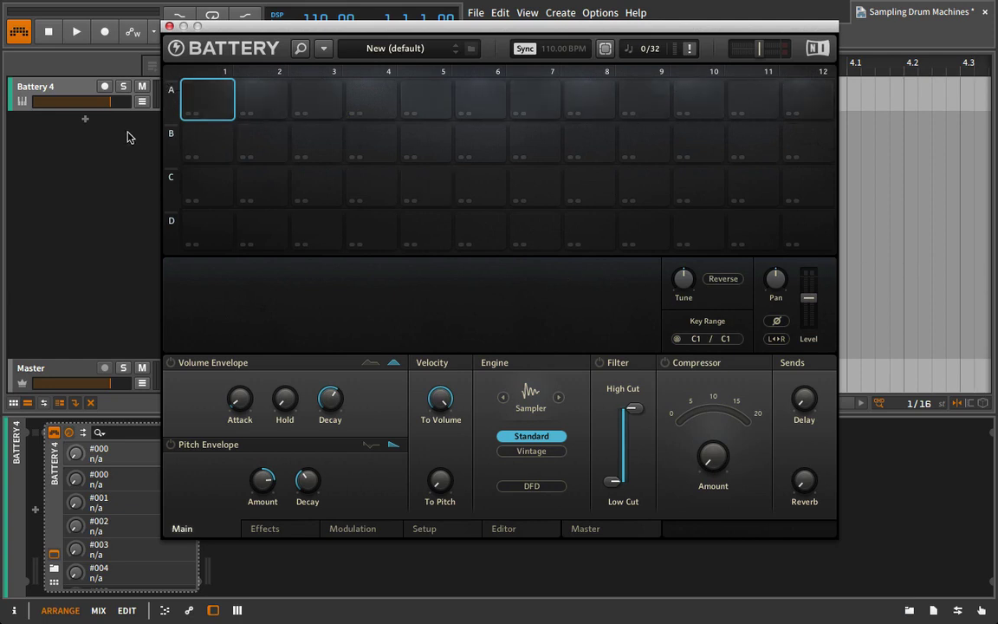
# - Arm the Battery 4 track for recording and show the sample browser alongside the repositioned Battery window
pyautogui.click(104, 86)
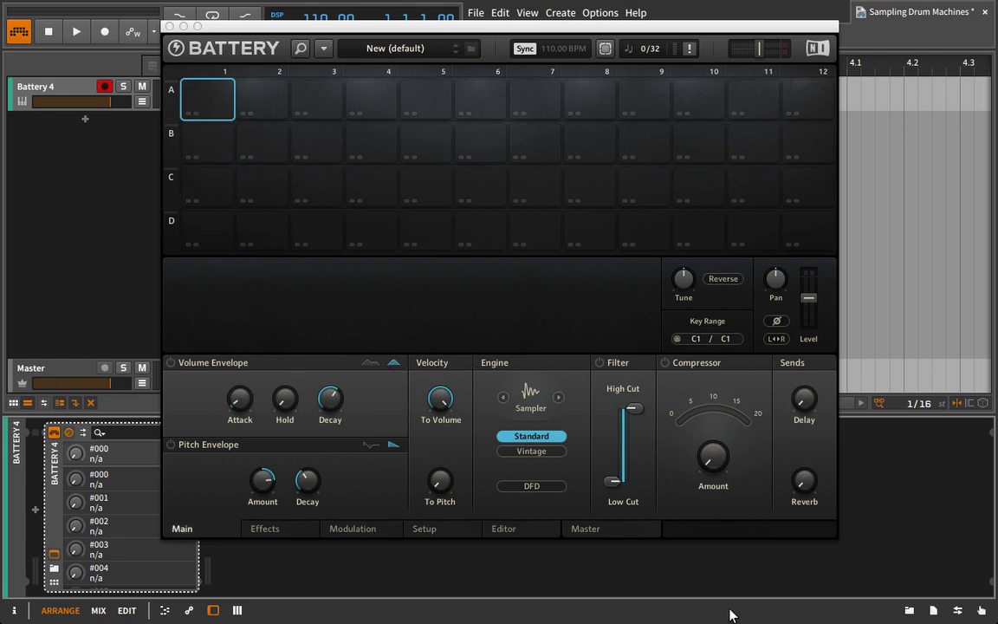
pyautogui.click(909, 610)
pyautogui.moveTo(429, 32); pyautogui.dragTo(279, 29)
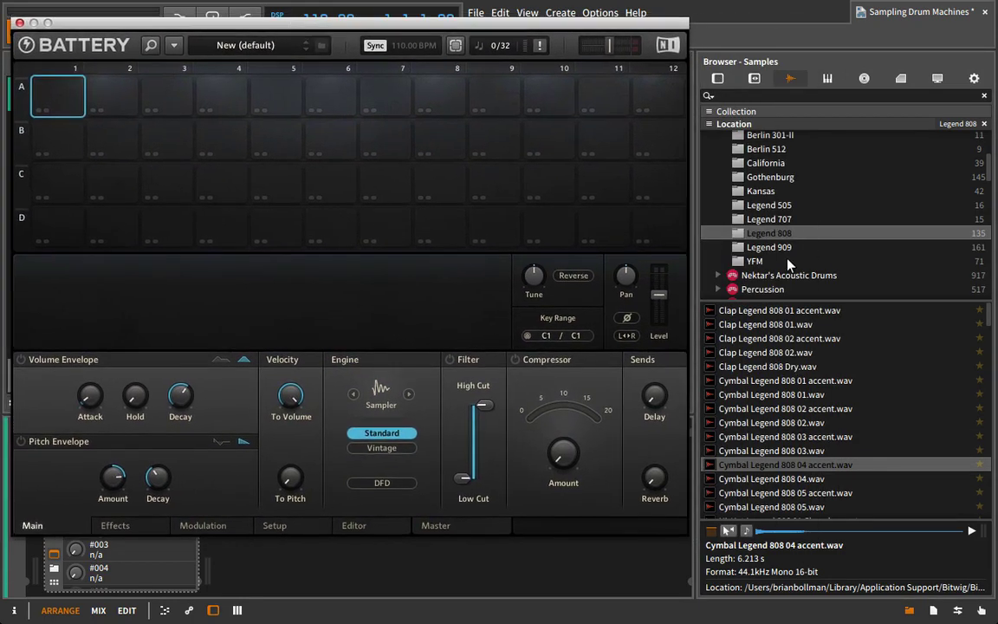
# - Load Kick YFM G 02.wav from the YFM sample folder into cell A1, and close the browser
pyautogui.click(788, 261)
pyautogui.scroll(-5, 780, 416)
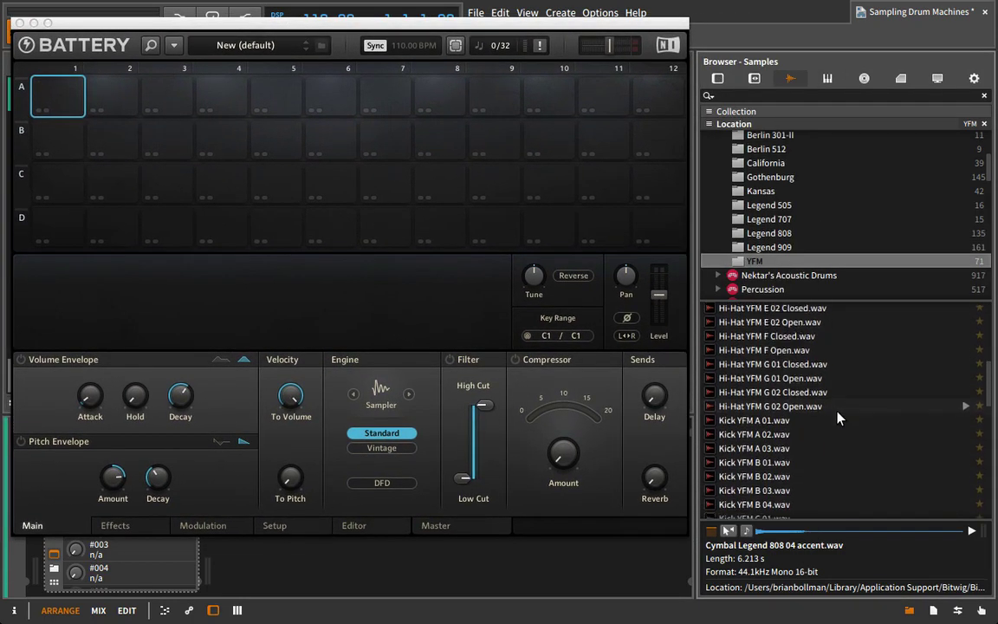
pyautogui.scroll(-5, 838, 418)
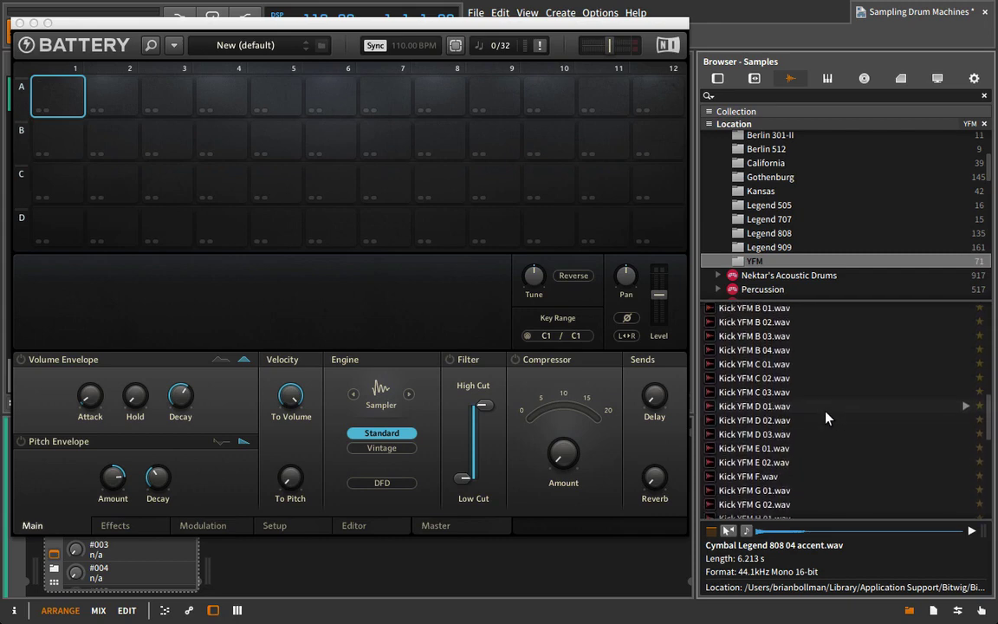
pyautogui.scroll(-1, 807, 469)
pyautogui.click(813, 473)
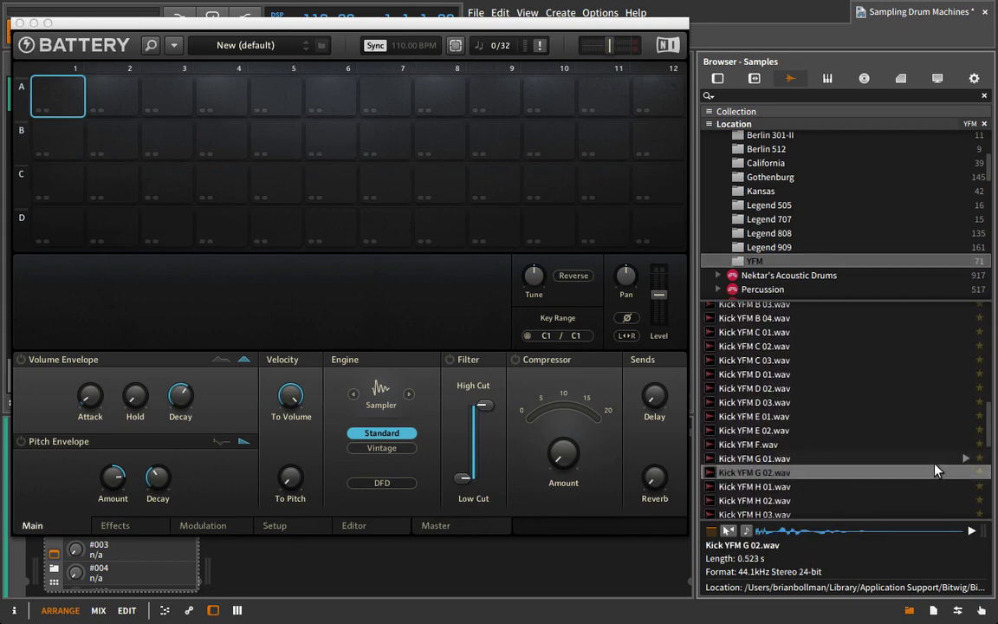
pyautogui.moveTo(936, 470); pyautogui.dragTo(72, 93)
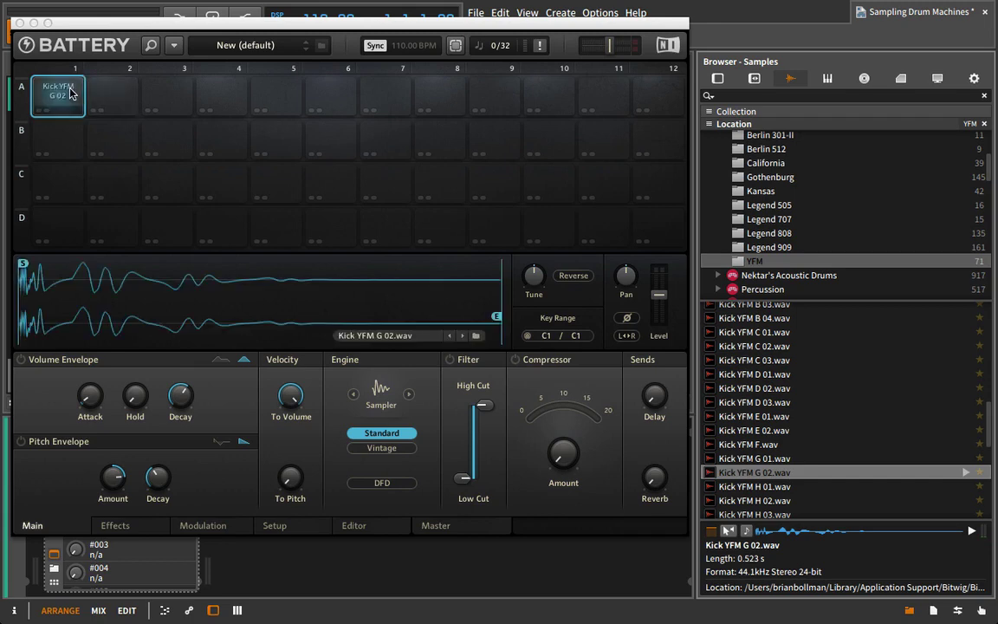
pyautogui.click(909, 610)
pyautogui.moveTo(451, 24); pyautogui.dragTo(628, 26)
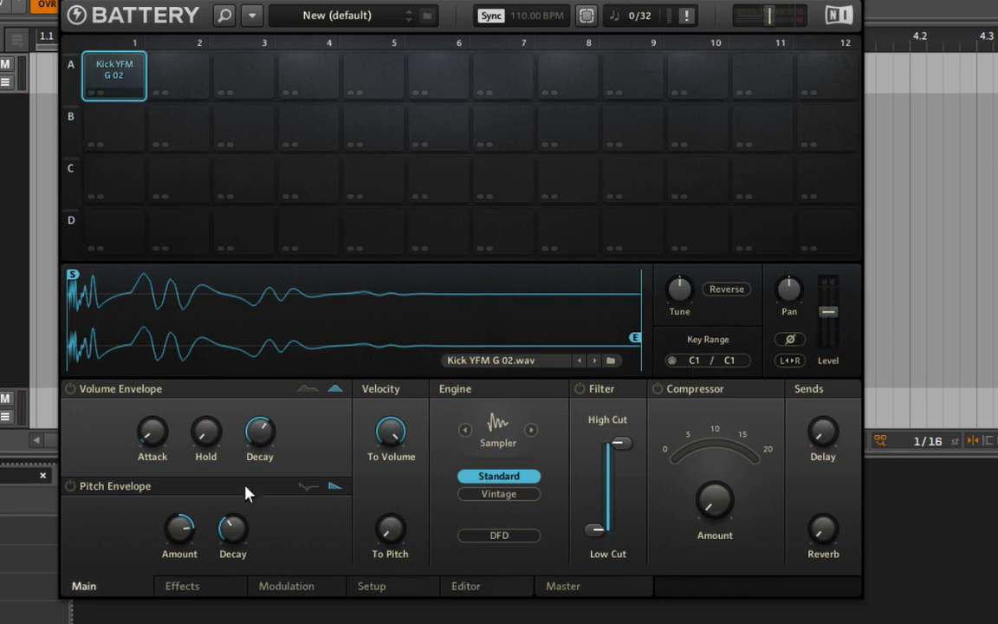
# - Try out changes to the kick cell's upper key range and tuning, restoring both
pyautogui.moveTo(733, 356); pyautogui.dragTo(742, 346)
pyautogui.moveTo(732, 364); pyautogui.dragTo(738, 383)
pyautogui.moveTo(676, 305)
pyautogui.mouseDown()
pyautogui.moveTo(688, 287)
pyautogui.moveTo(691, 296)
pyautogui.mouseUp()
# - Enable Key Track for the kick cell and extend its key range to C1–C2
pyautogui.click(371, 596)
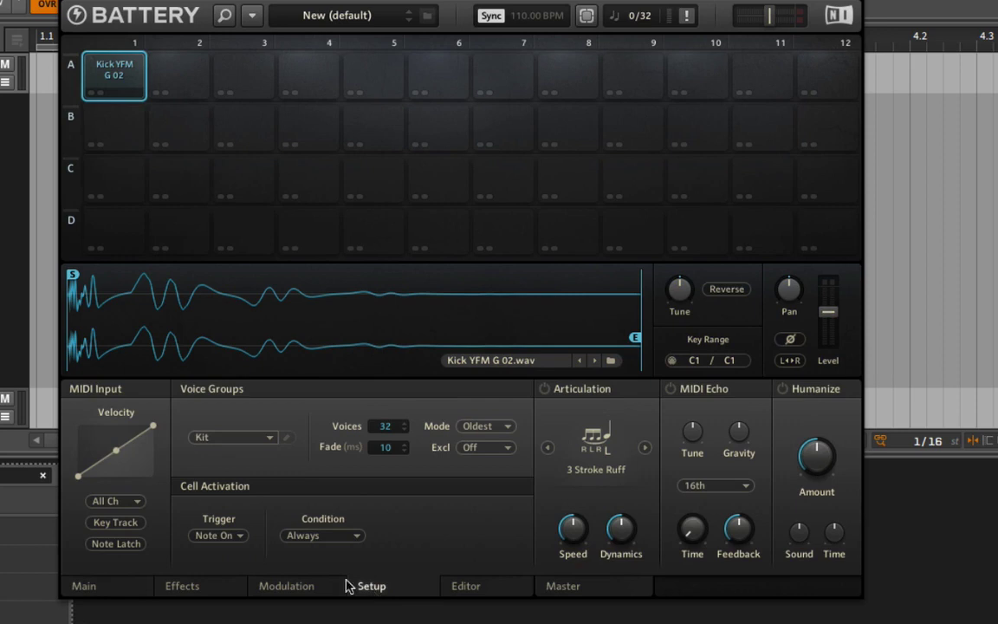
pyautogui.click(116, 523)
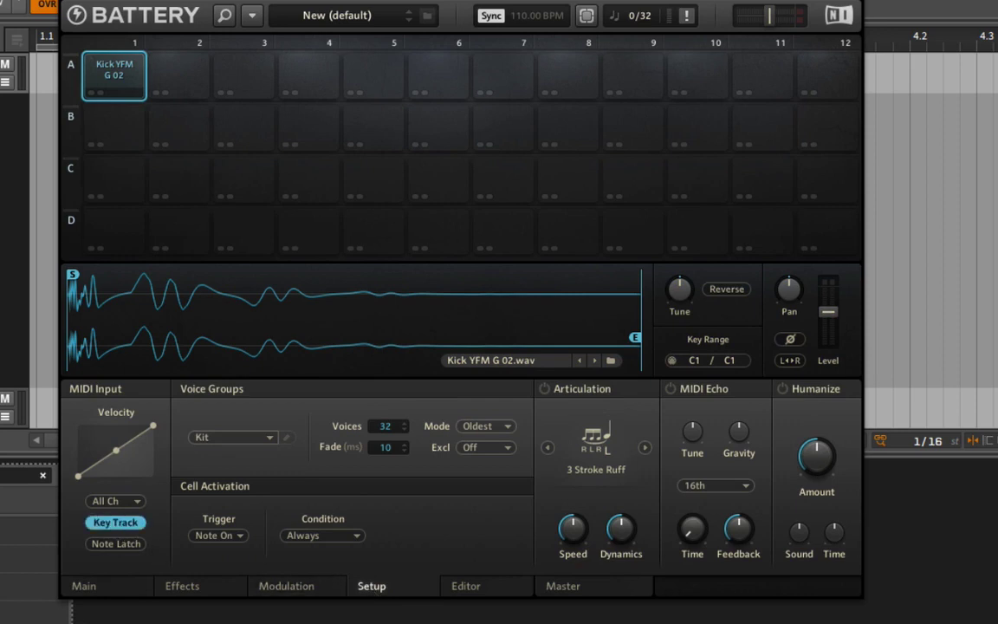
pyautogui.click(103, 597)
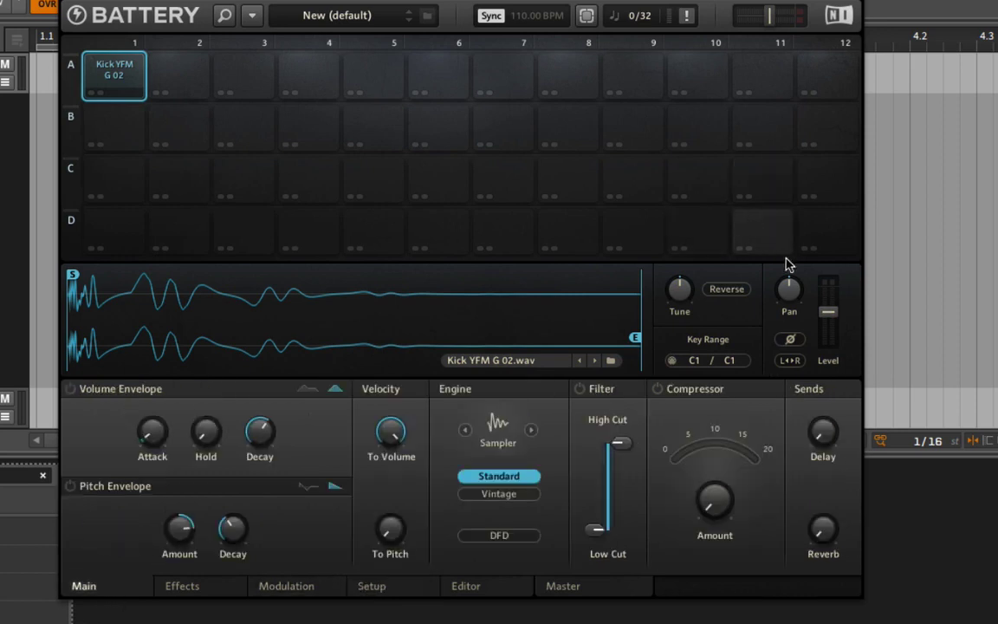
pyautogui.moveTo(729, 359); pyautogui.dragTo(747, 305)
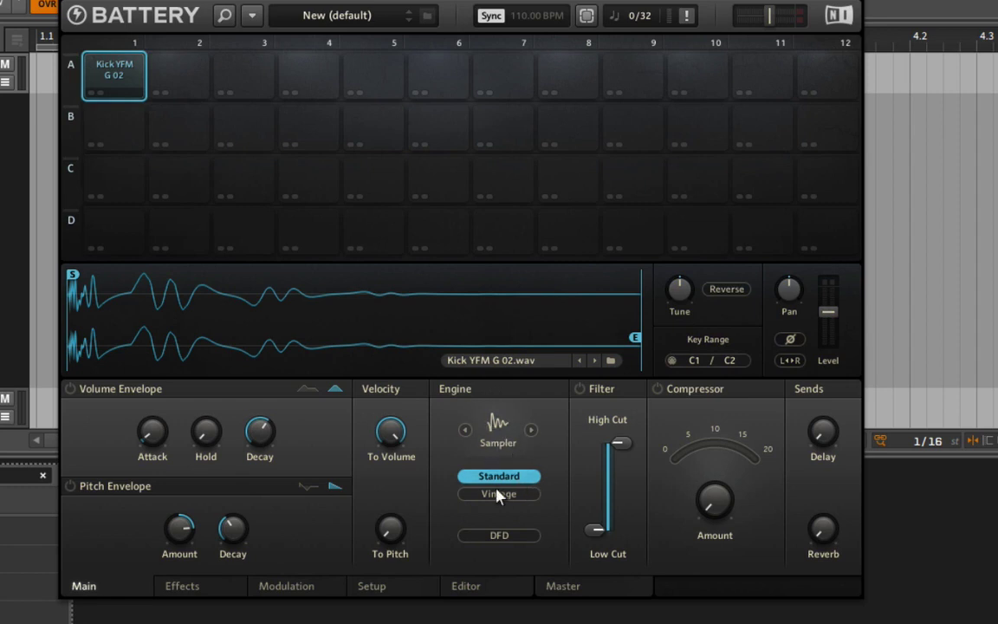
# - Toggle DFD on and off twice in the kick cell's Sampler engine
pyautogui.click(499, 535)
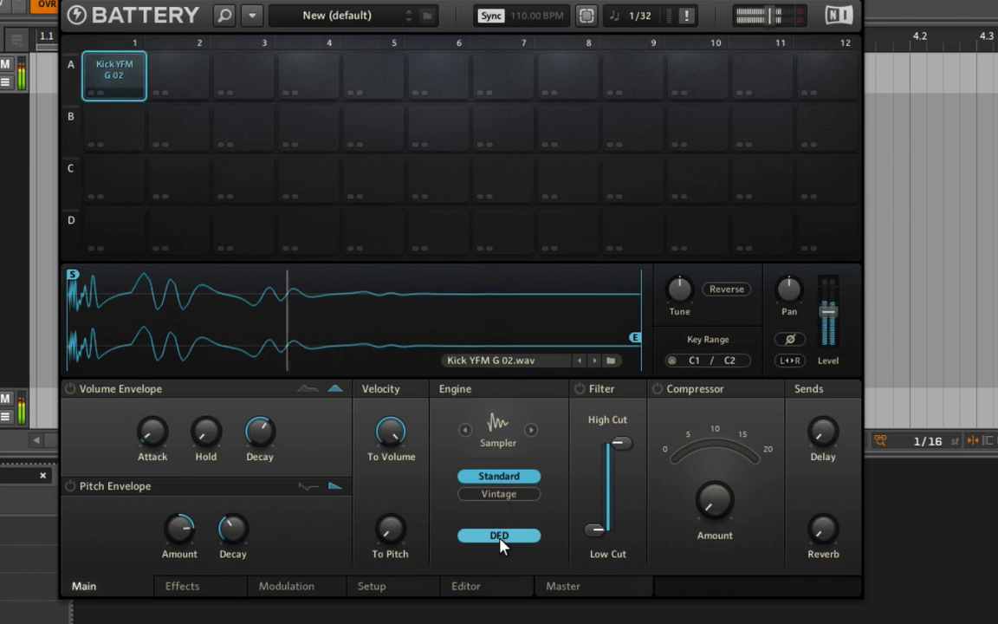
pyautogui.click(500, 537)
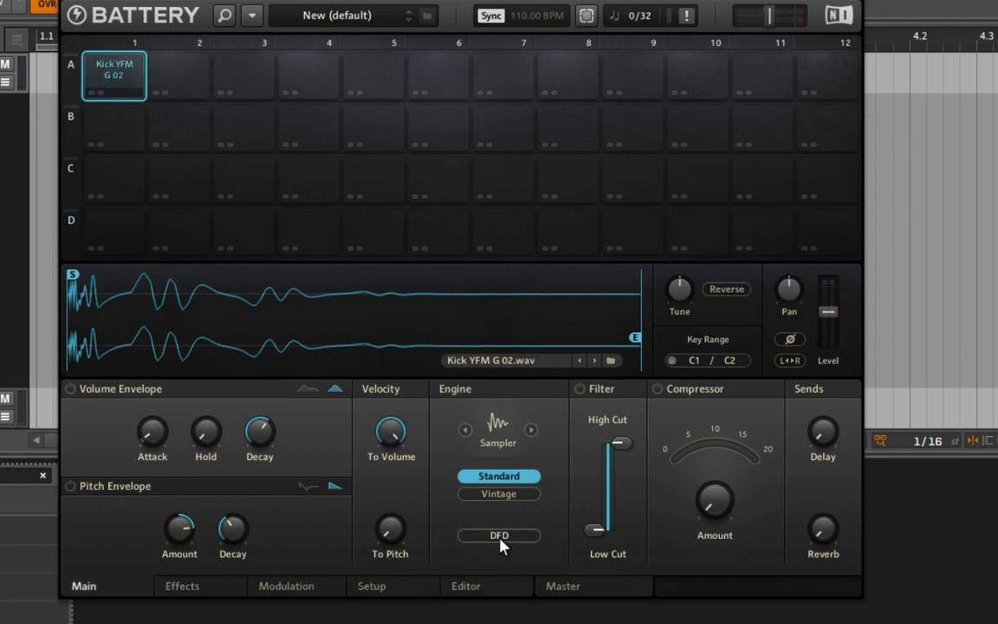
pyautogui.click(500, 536)
pyautogui.click(501, 537)
# - Audition the kick with the Vintage S1200 sampler mode and return to Standard mode
pyautogui.click(521, 494)
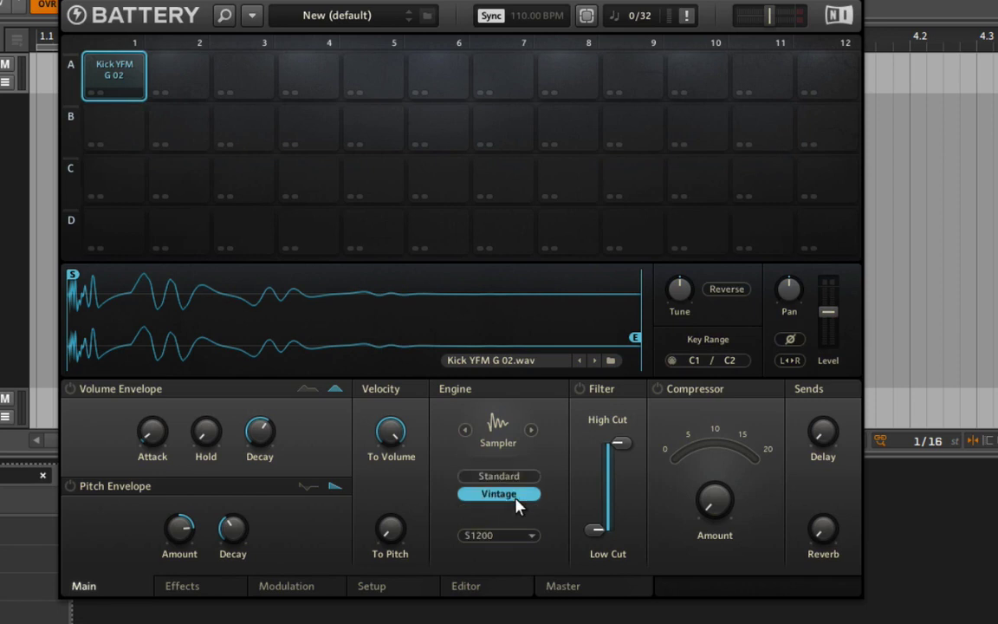
pyautogui.click(132, 89)
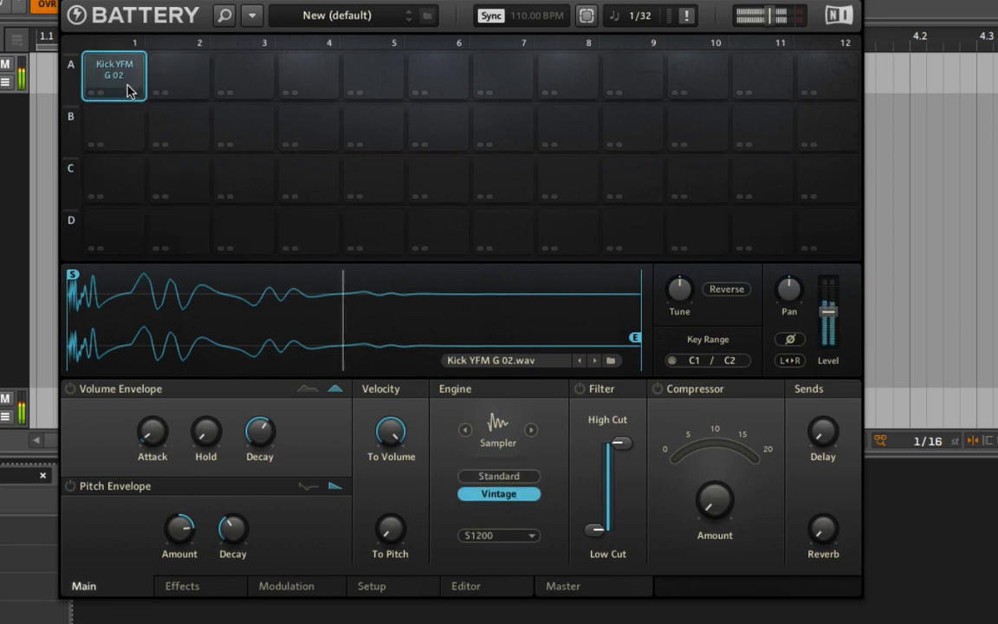
pyautogui.click(499, 477)
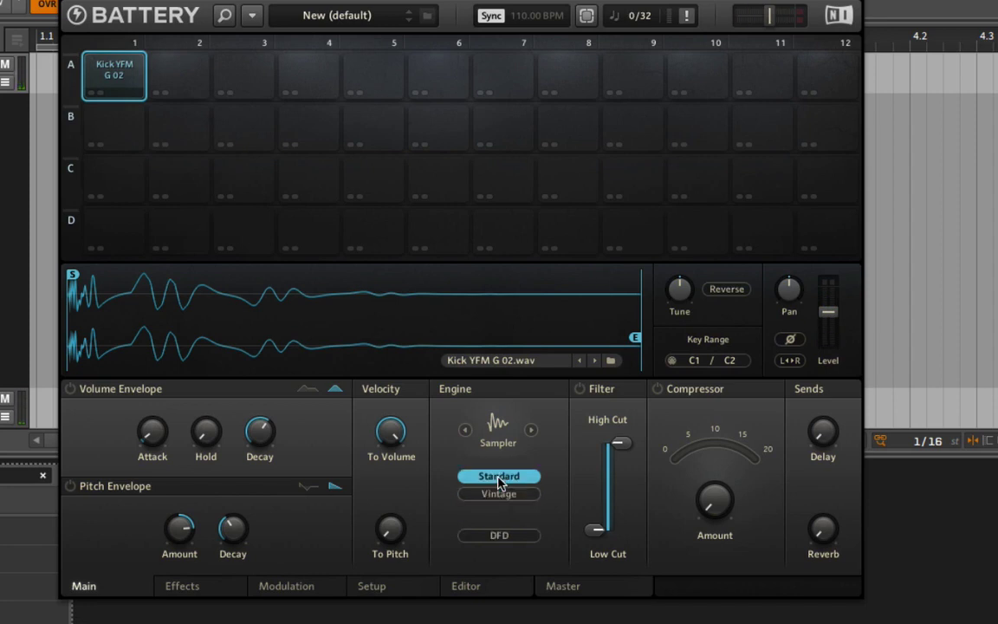
# - Try the Vintage mode's MP-60 and S1200 Filter Off models on the kick, and return to Standard mode
pyautogui.click(500, 495)
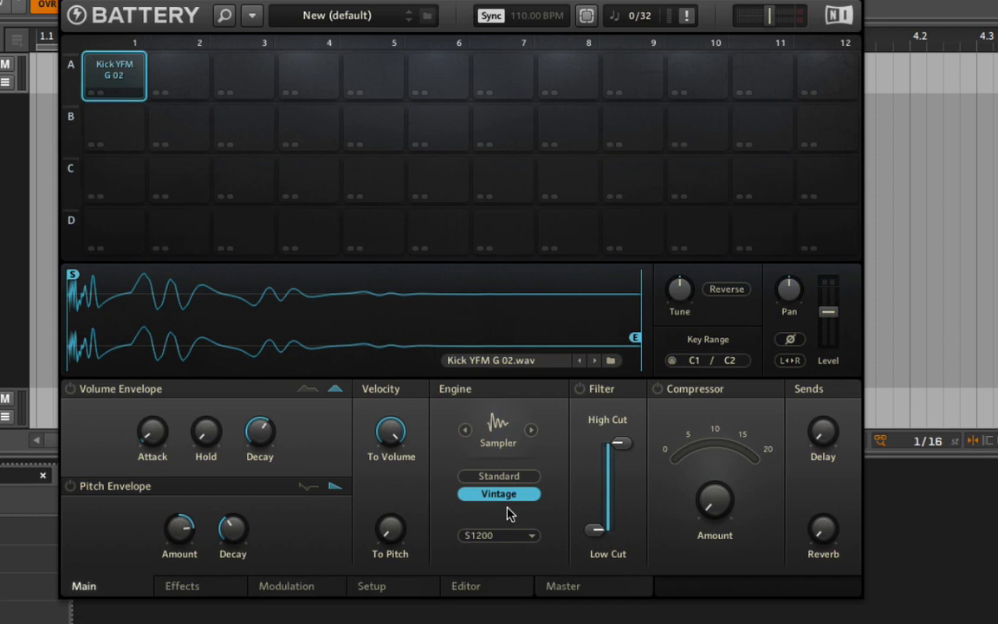
pyautogui.click(528, 535)
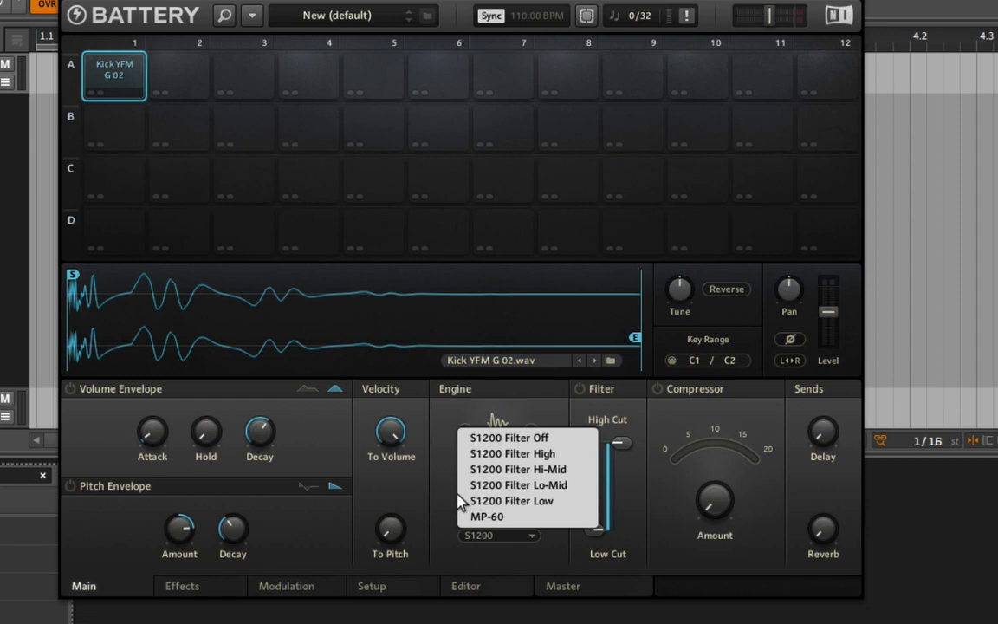
pyautogui.click(481, 517)
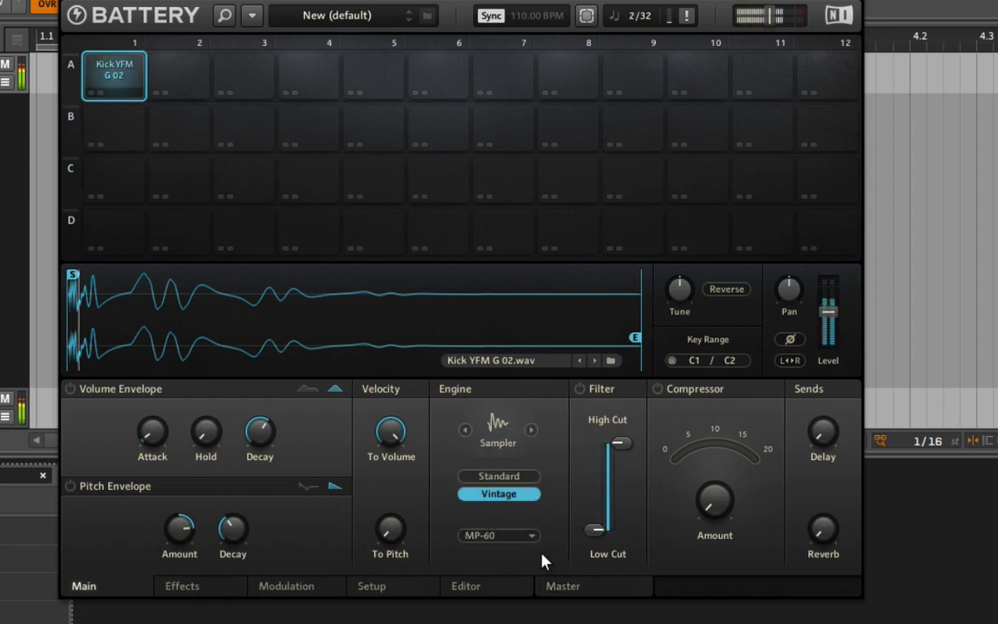
pyautogui.click(530, 536)
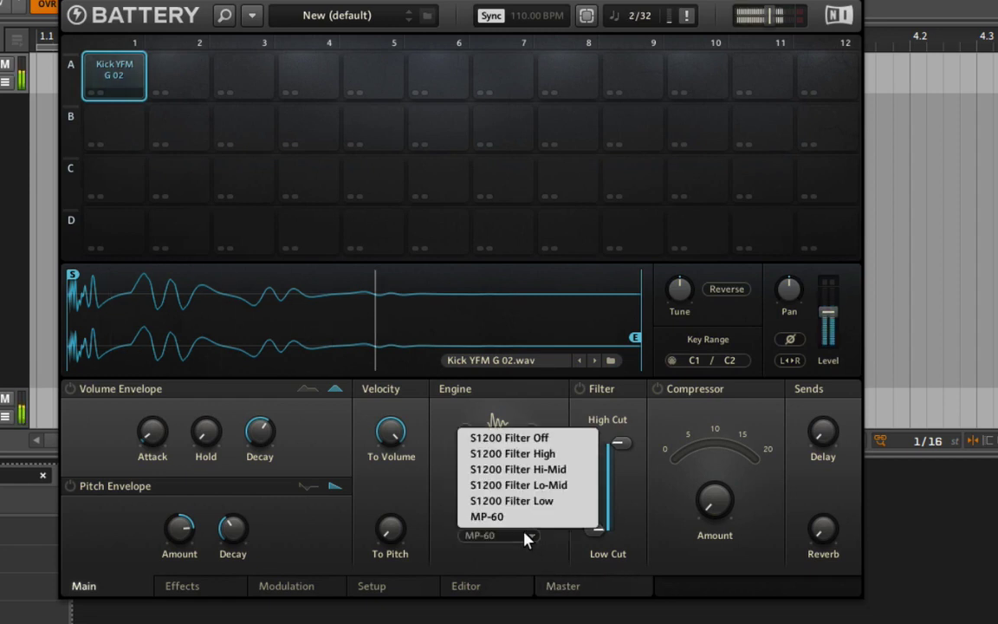
pyautogui.click(526, 441)
pyautogui.click(510, 478)
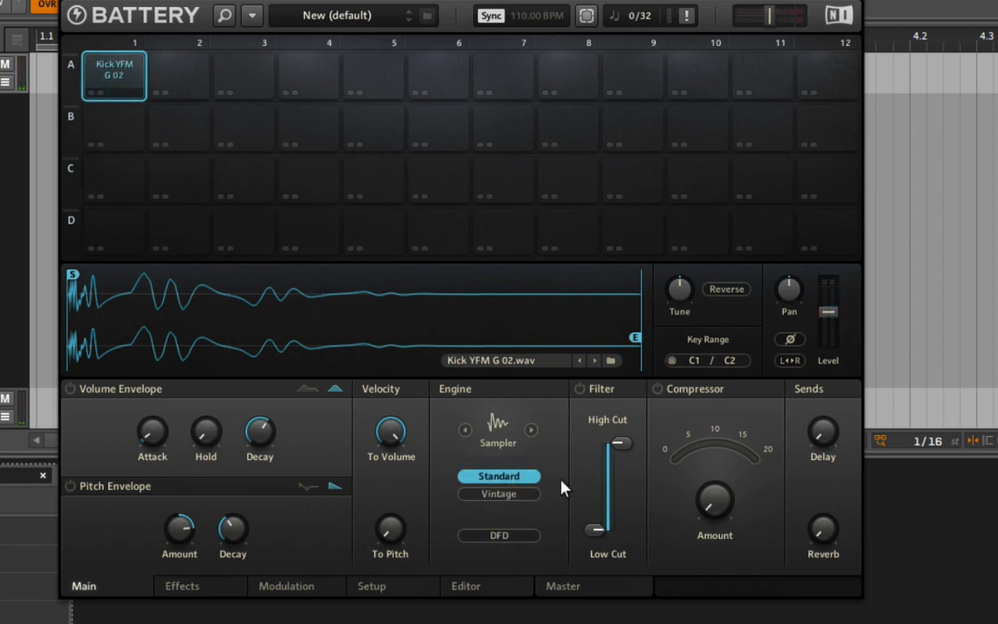
# - Switch the kick cell's engine to Stretch, lower Grain and set Smooth to 62.0 %
pyautogui.moveTo(608, 446)
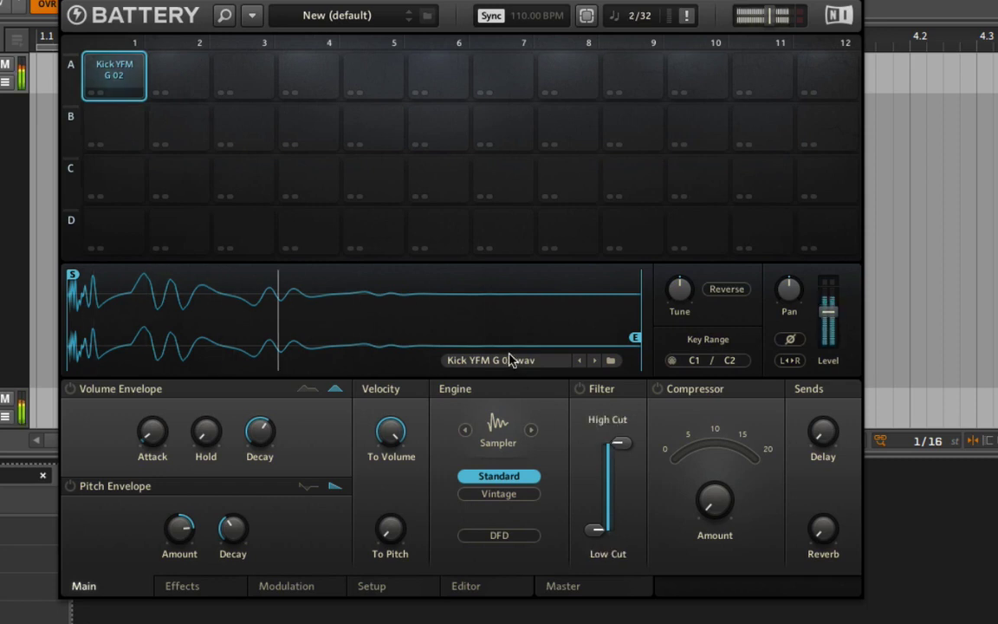
pyautogui.click(532, 430)
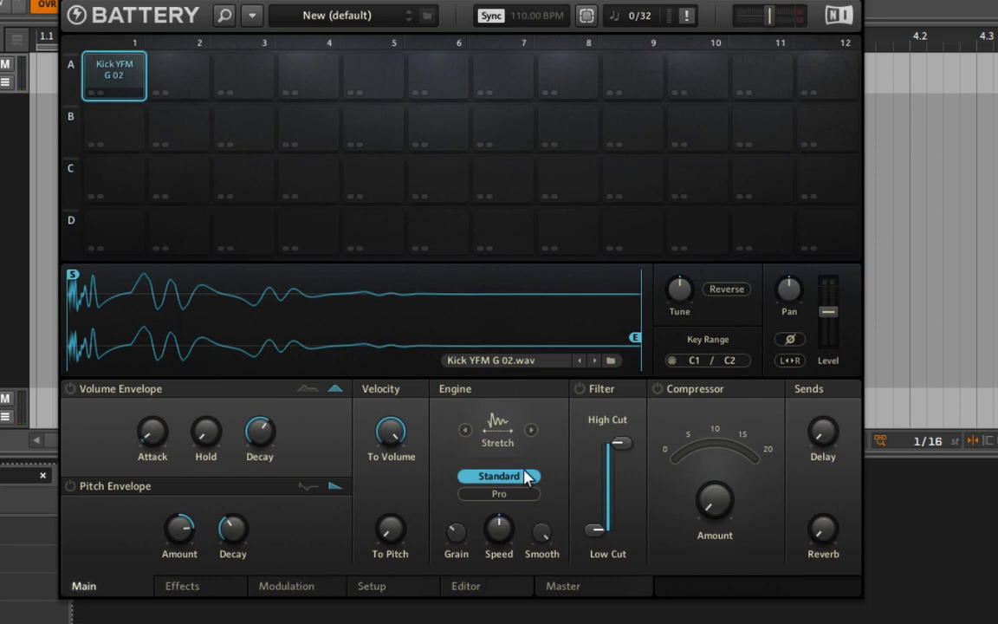
pyautogui.moveTo(468, 547)
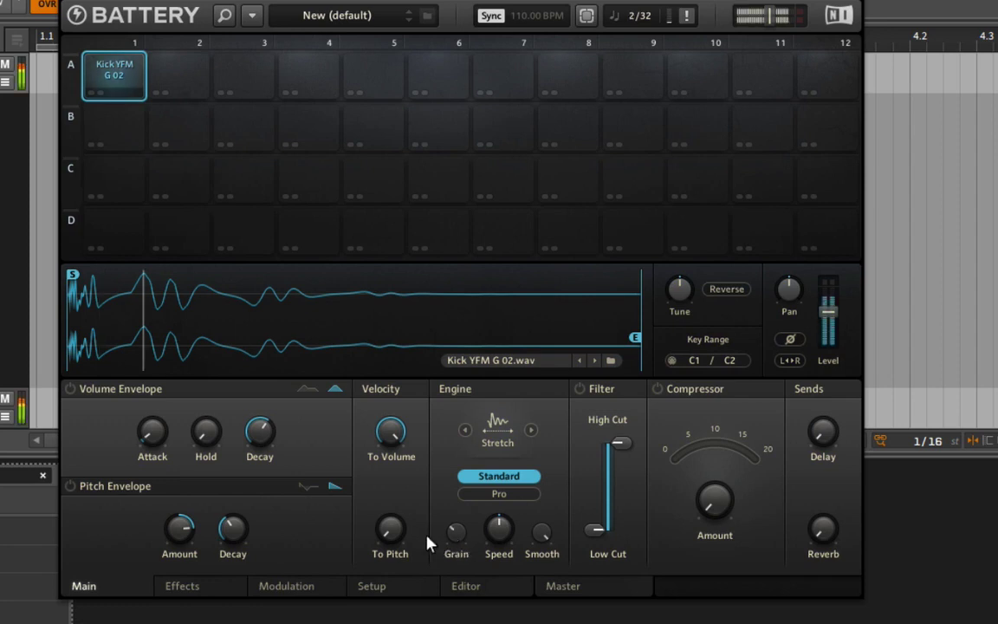
pyautogui.moveTo(437, 543); pyautogui.dragTo(503, 565)
pyautogui.moveTo(541, 533)
pyautogui.mouseDown()
pyautogui.moveTo(542, 498)
pyautogui.moveTo(543, 541)
pyautogui.mouseUp()
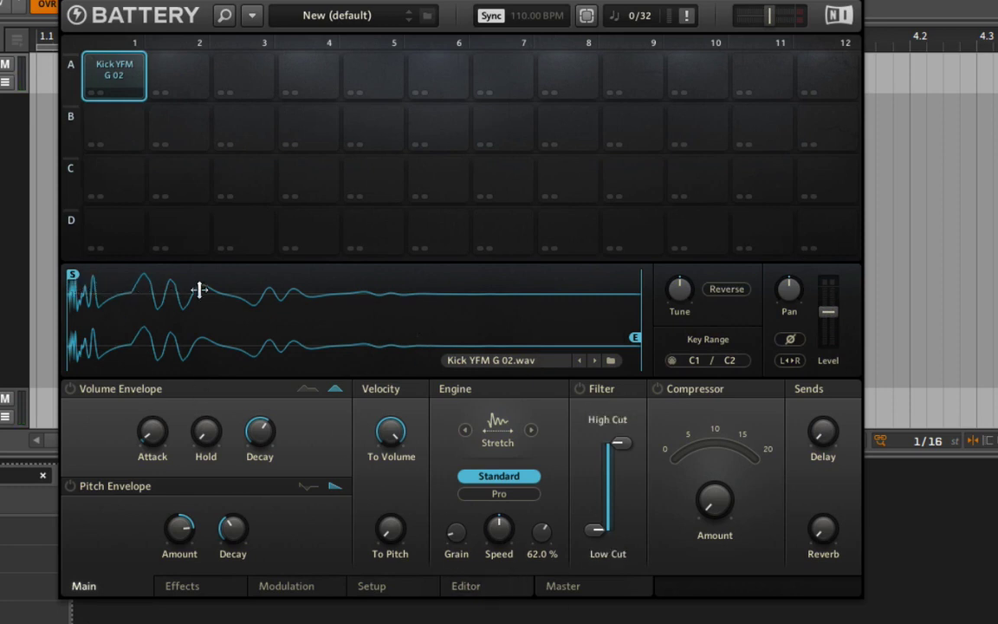
# - Lower the Stretch engine's Speed and Smooth, and raise Grain to about 61.5 ms
pyautogui.moveTo(498, 542); pyautogui.dragTo(495, 549)
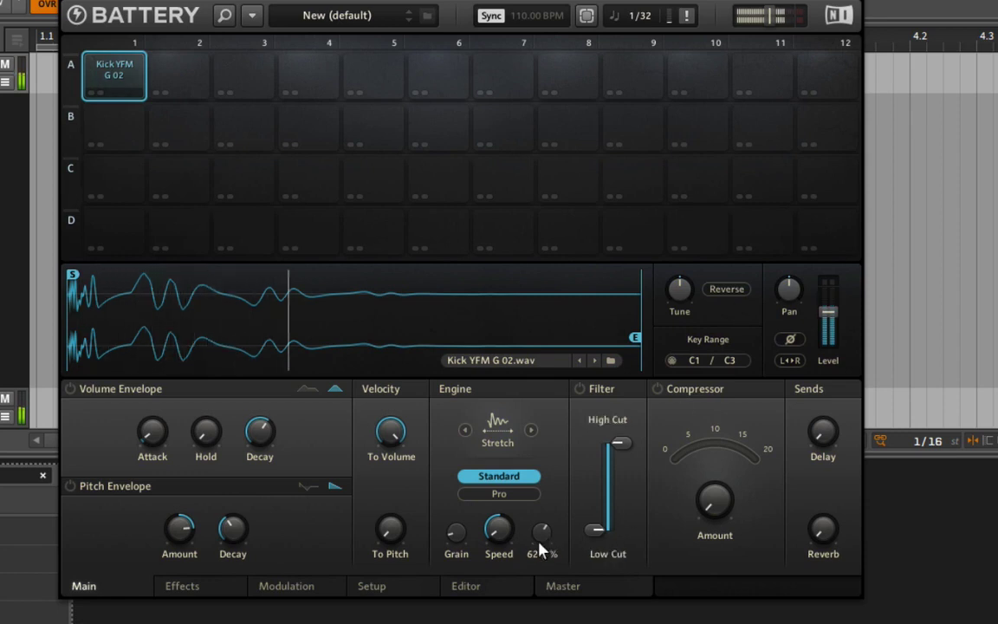
pyautogui.moveTo(542, 527)
pyautogui.mouseDown()
pyautogui.moveTo(557, 579)
pyautogui.moveTo(547, 517)
pyautogui.mouseUp()
pyautogui.moveTo(454, 536)
pyautogui.mouseDown()
pyautogui.moveTo(455, 512)
pyautogui.moveTo(455, 550)
pyautogui.moveTo(464, 553)
pyautogui.mouseUp()
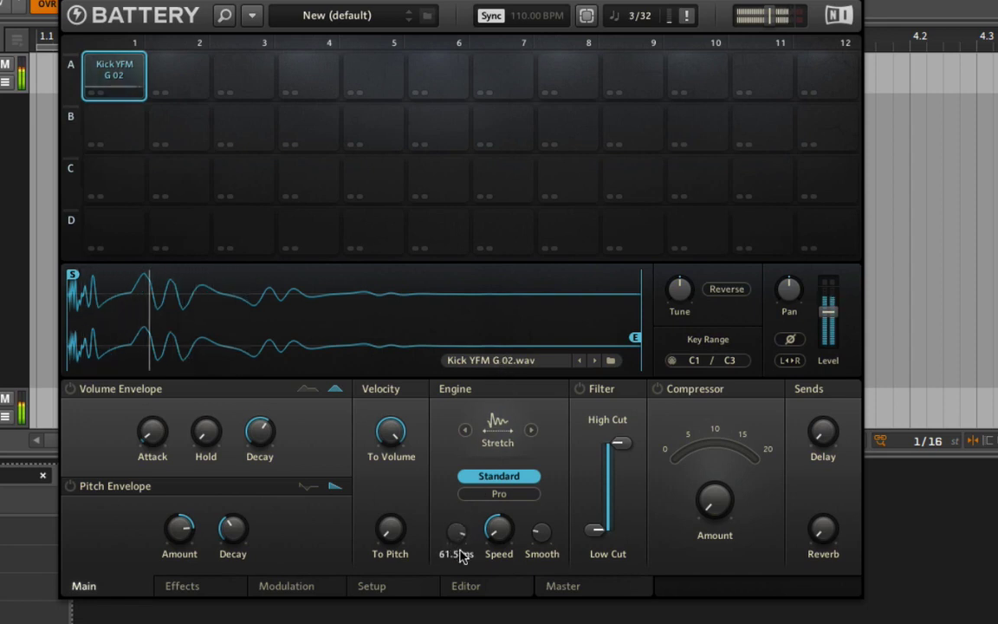
# - Extend the kick cell's upper key range to C4 and lower its level to -9.2 dB
pyautogui.moveTo(731, 359); pyautogui.dragTo(753, 307)
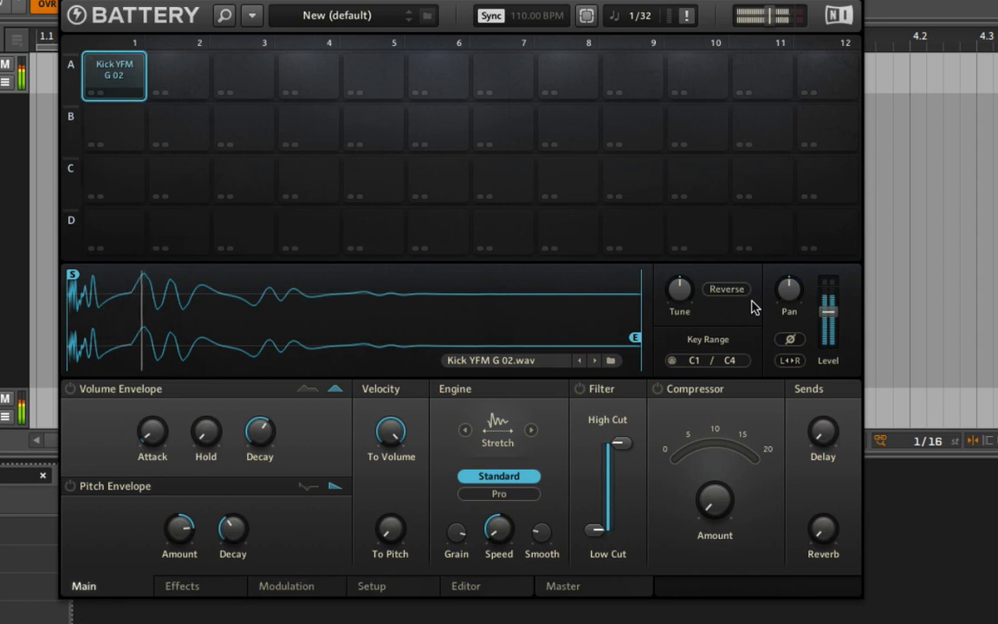
pyautogui.moveTo(829, 312); pyautogui.dragTo(833, 324)
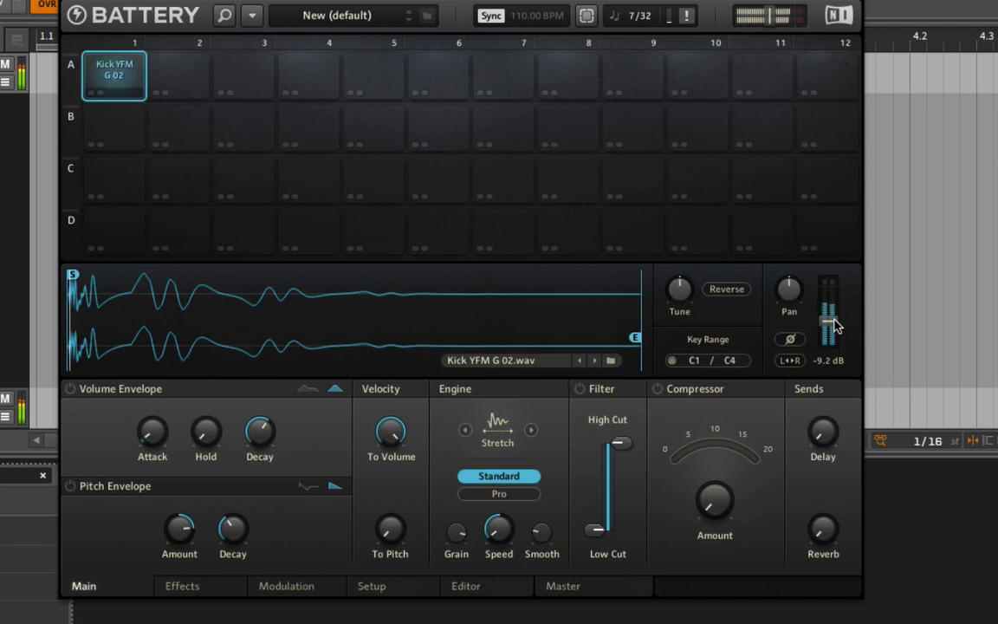
# - Set the Stretch engine to Pro mode and adjust its Speed
pyautogui.click(527, 495)
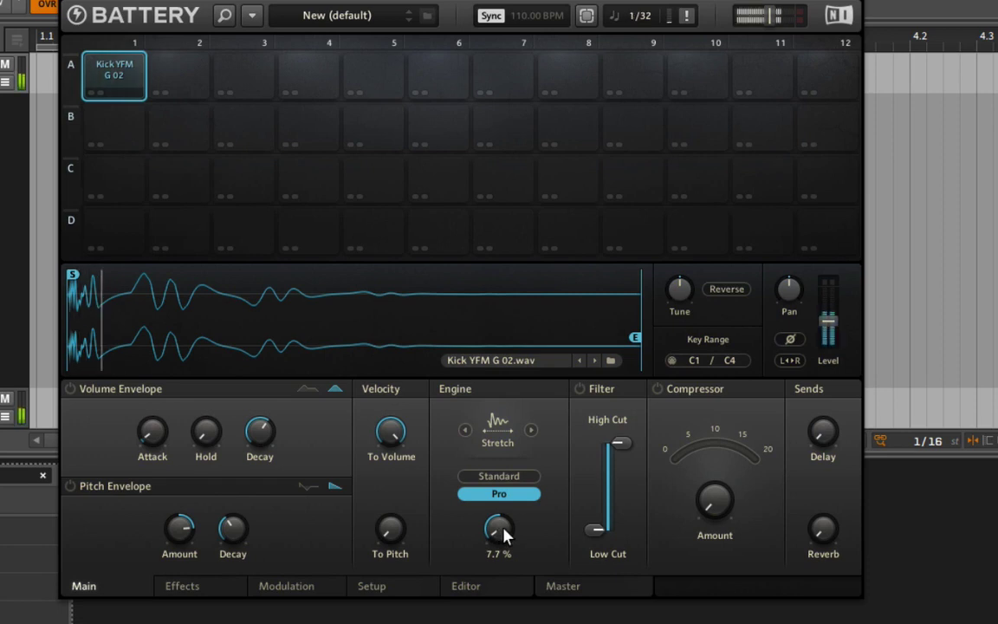
pyautogui.moveTo(505, 534)
pyautogui.mouseDown()
pyautogui.moveTo(510, 505)
pyautogui.moveTo(500, 530)
pyautogui.mouseUp()
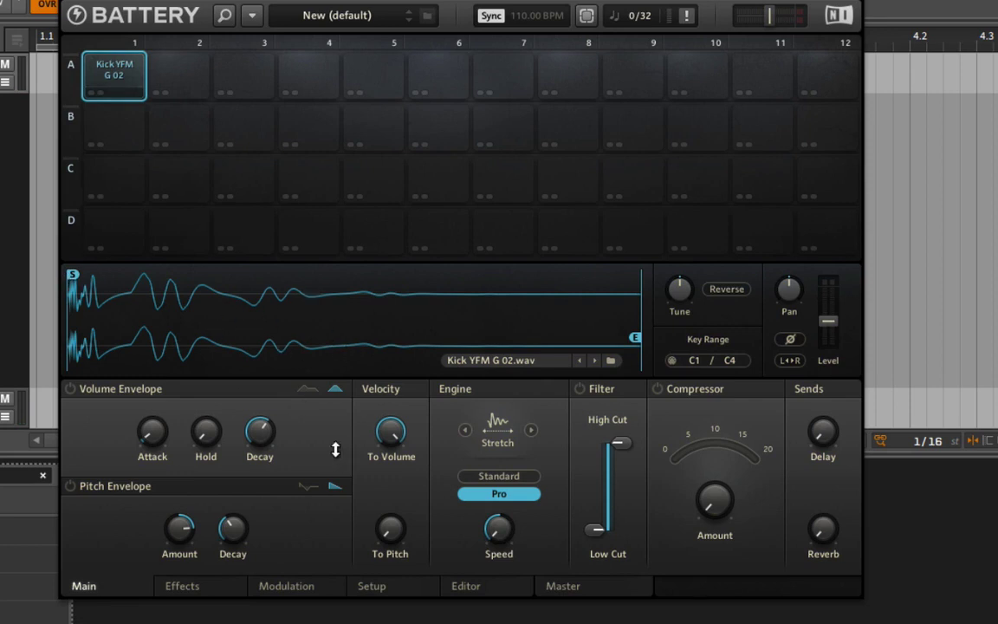
pyautogui.press('space')
# - Switch the volume envelope to the type with Sustain and Release, and turn Release up fully
pyautogui.click(308, 390)
pyautogui.moveTo(299, 442); pyautogui.dragTo(346, 297)
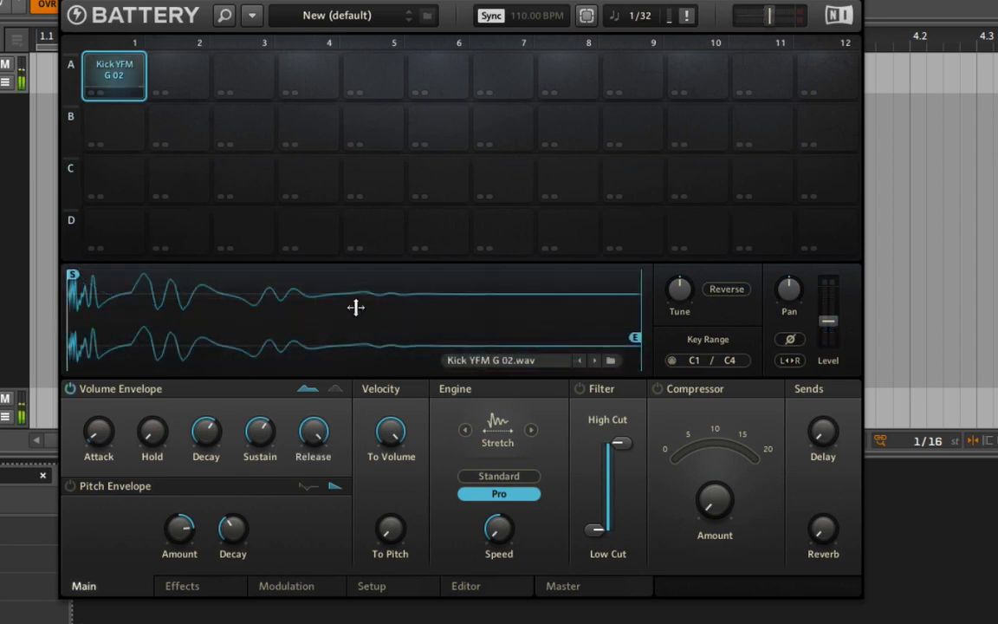
# - Raise the Speed in Stretch's Standard mode, and return the kick cell's engine to Sampler
pyautogui.click(517, 482)
pyautogui.moveTo(509, 521)
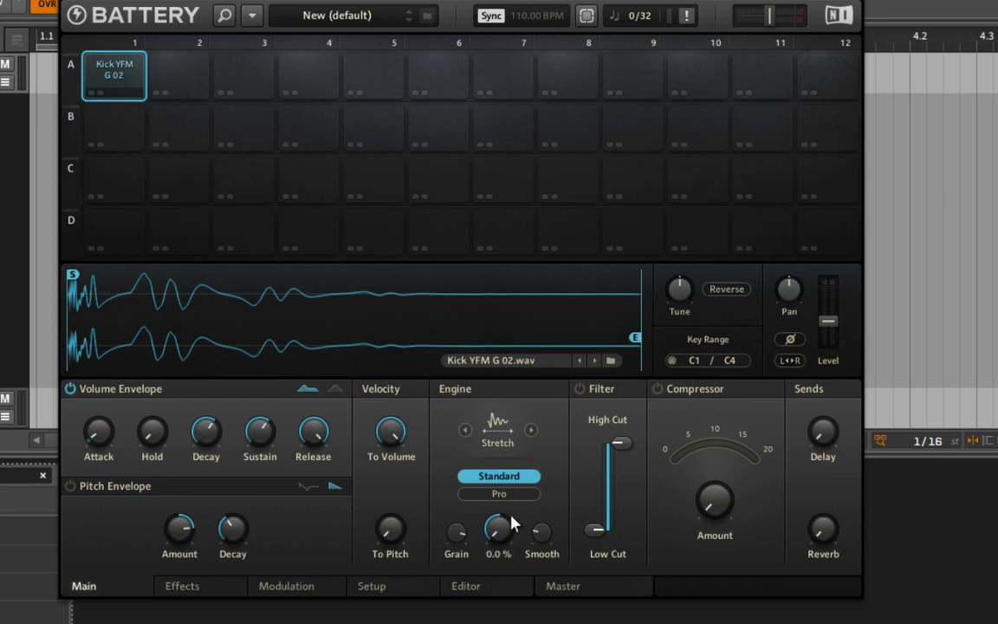
pyautogui.moveTo(505, 526); pyautogui.dragTo(491, 494)
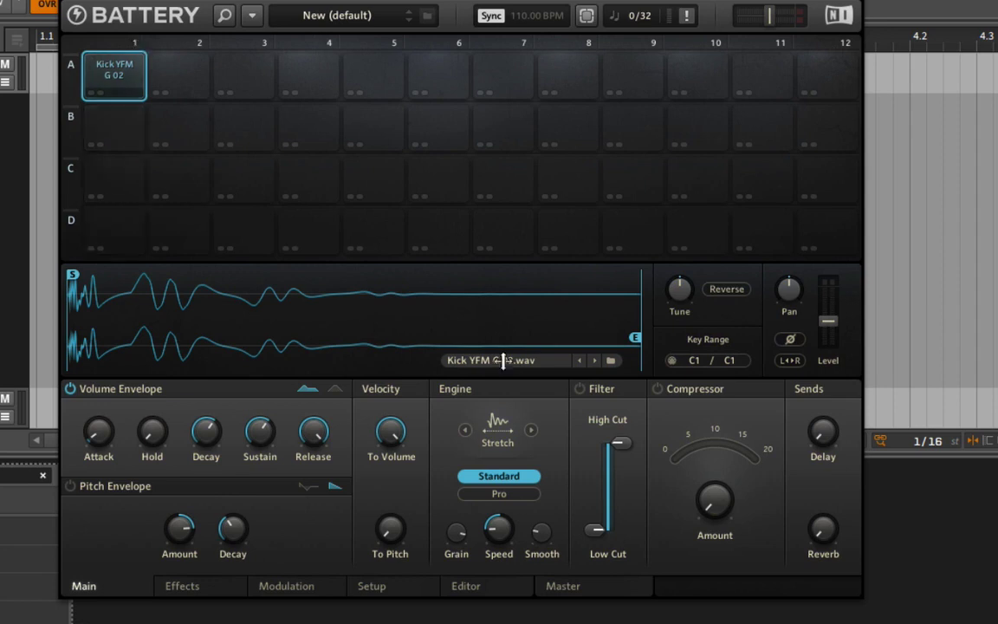
pyautogui.click(464, 432)
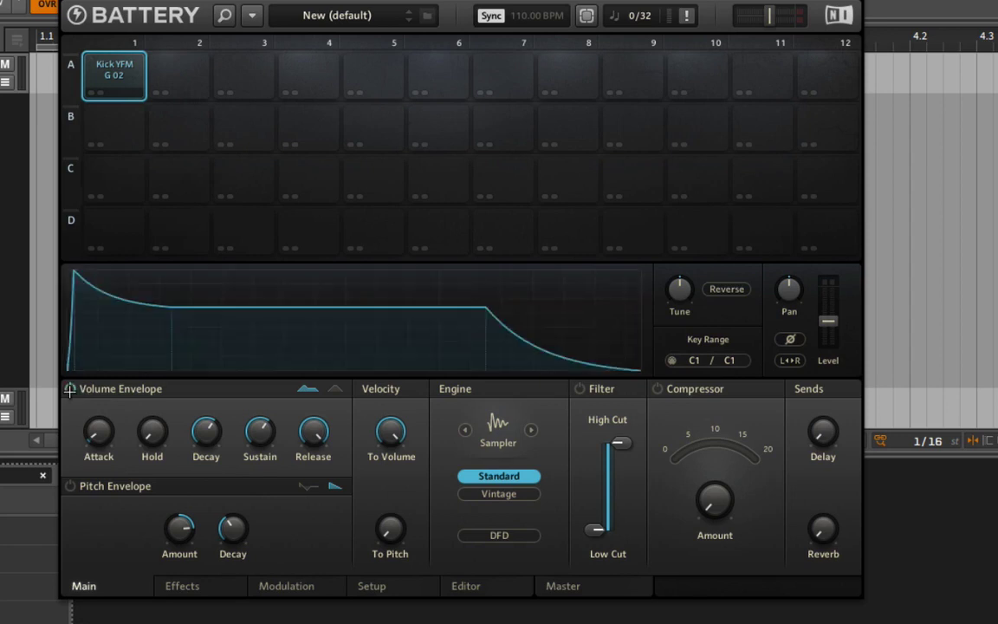
# - Switch the kick cell's volume envelope to the type with only Attack, Hold and Decay
pyautogui.moveTo(232, 527)
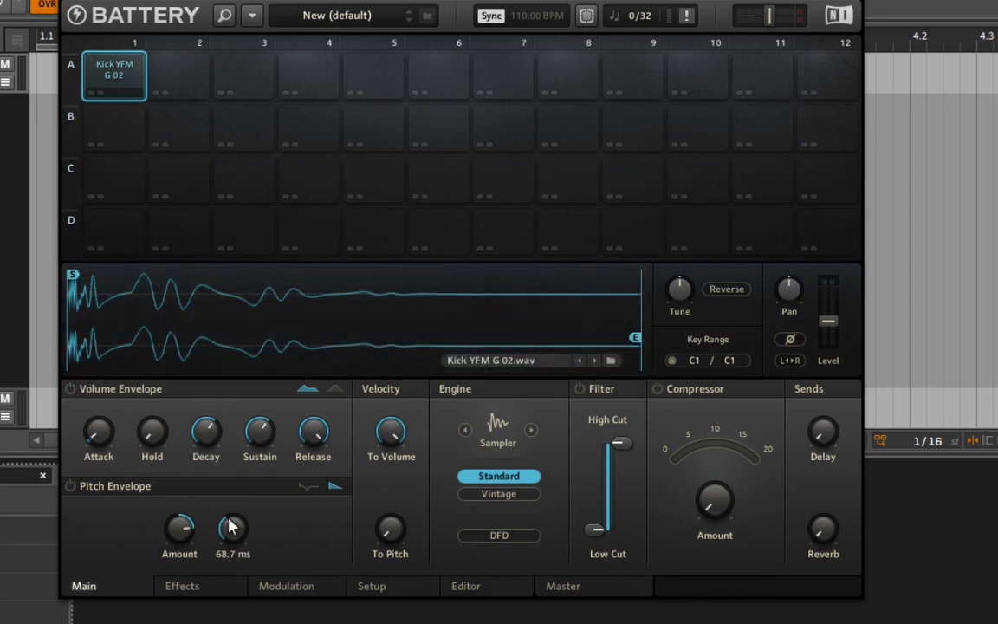
pyautogui.click(329, 389)
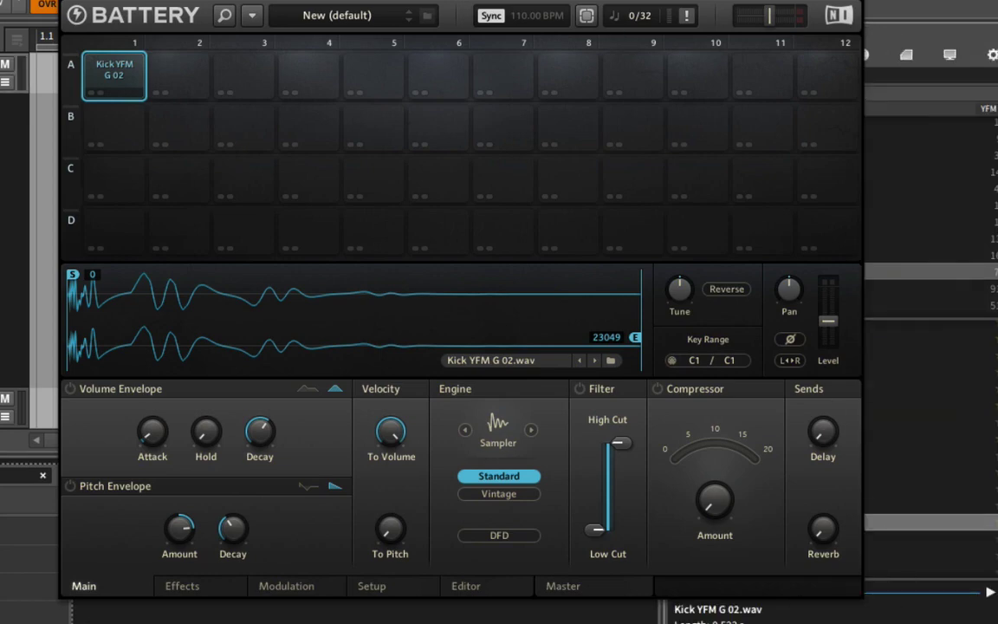
# - Move the Battery window off the sample browser and audition the YFM samples upward from Snare YFM G 01.wav to the rims
pyautogui.moveTo(629, 1); pyautogui.dragTo(373, 1)
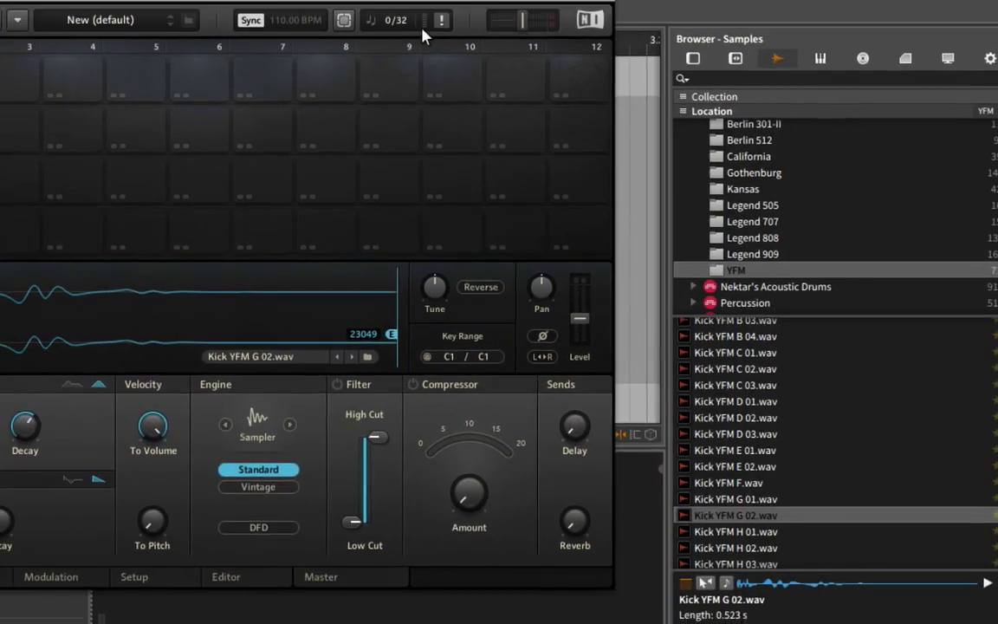
pyautogui.scroll(-5, 810, 340)
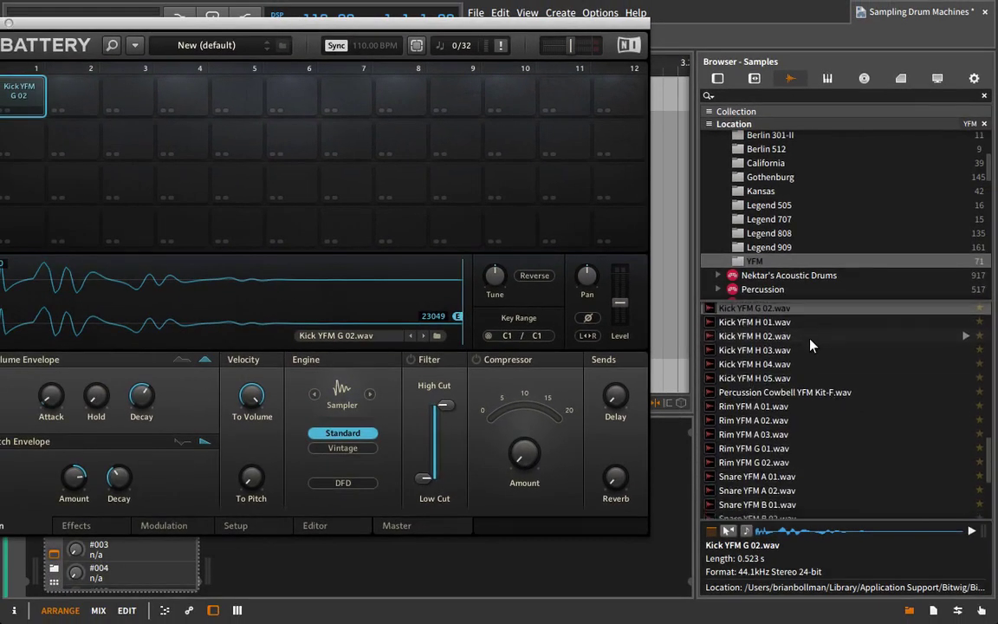
pyautogui.scroll(-4, 810, 345)
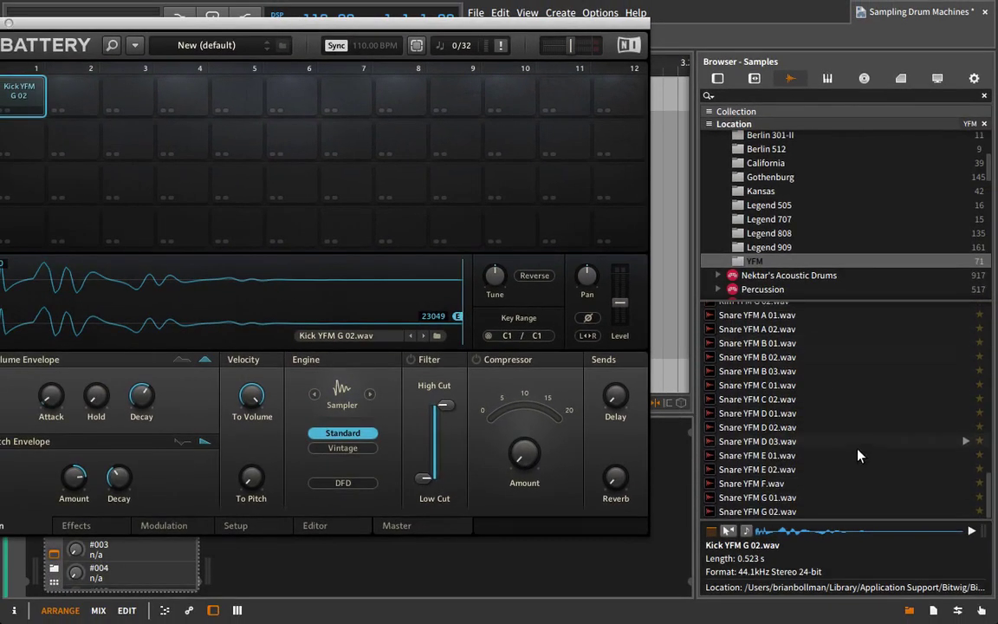
pyautogui.click(836, 498)
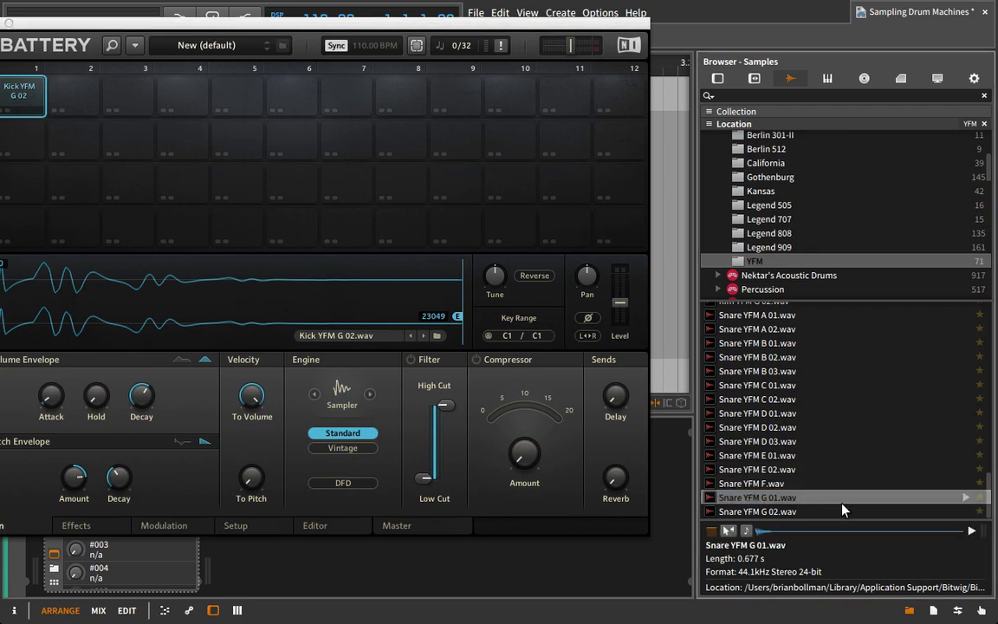
pyautogui.press('Up')
pyautogui.press('Up')
pyautogui.press('Up')
pyautogui.press('Up')
pyautogui.press('Up')
pyautogui.press('Up')
pyautogui.press('Up')
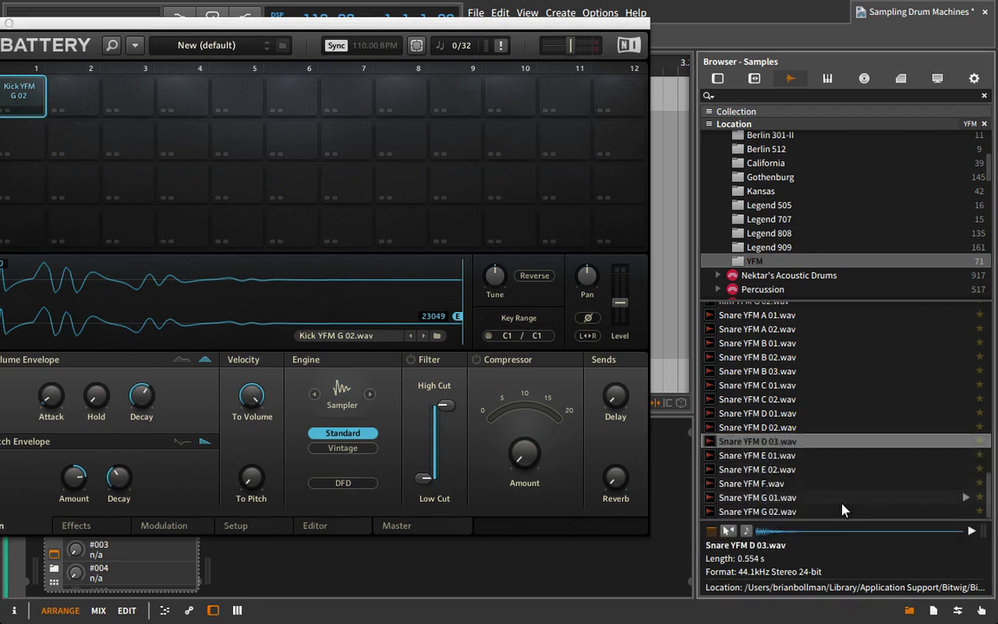
pyautogui.press('Up')
pyautogui.press('Up')
pyautogui.press('Up')
pyautogui.press('Up')
pyautogui.press('Up')
pyautogui.press('Up')
pyautogui.press('Up')
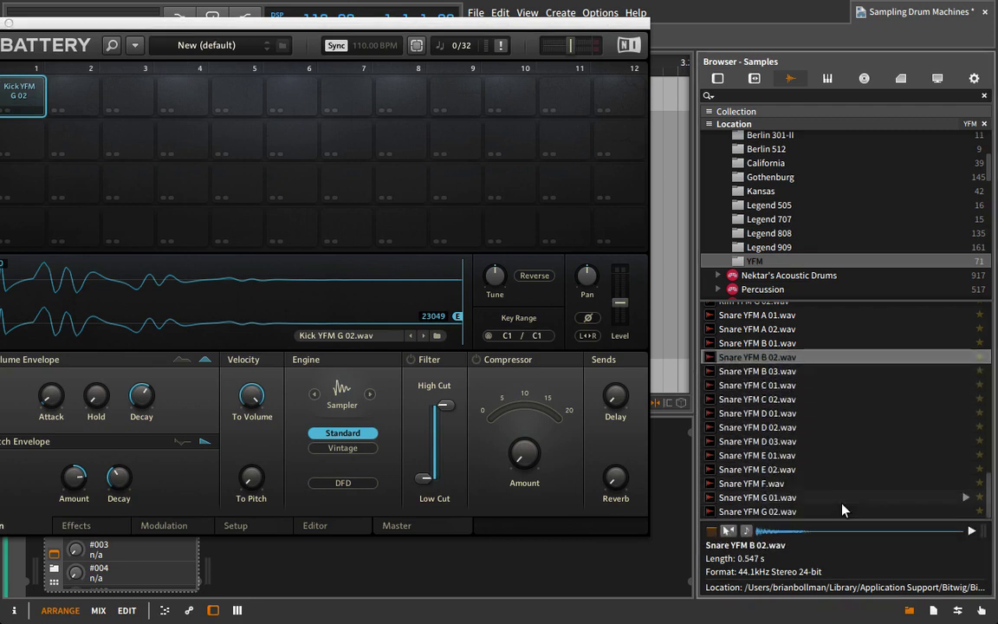
pyautogui.press('Up')
pyautogui.press('Up')
pyautogui.press('Up')
pyautogui.press('Up')
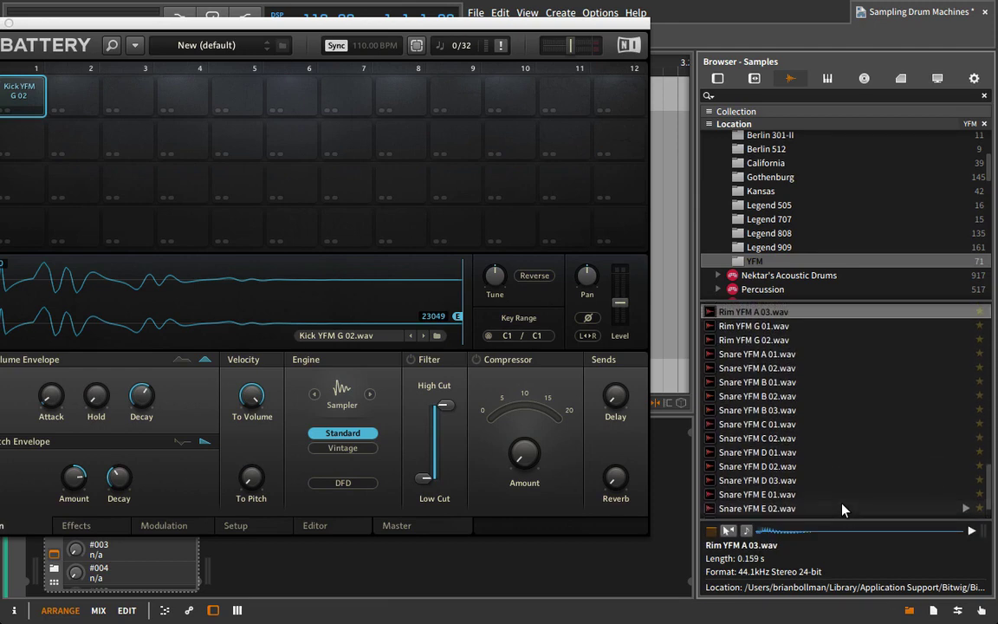
# - Audition the YFM samples back down from the rims and load Snare YFM D 01.wav into cell A3
pyautogui.press('Down')
pyautogui.press('Down')
pyautogui.press('Down')
pyautogui.press('Down')
pyautogui.press('Down')
pyautogui.press('Down')
pyautogui.press('Down')
pyautogui.press('Down')
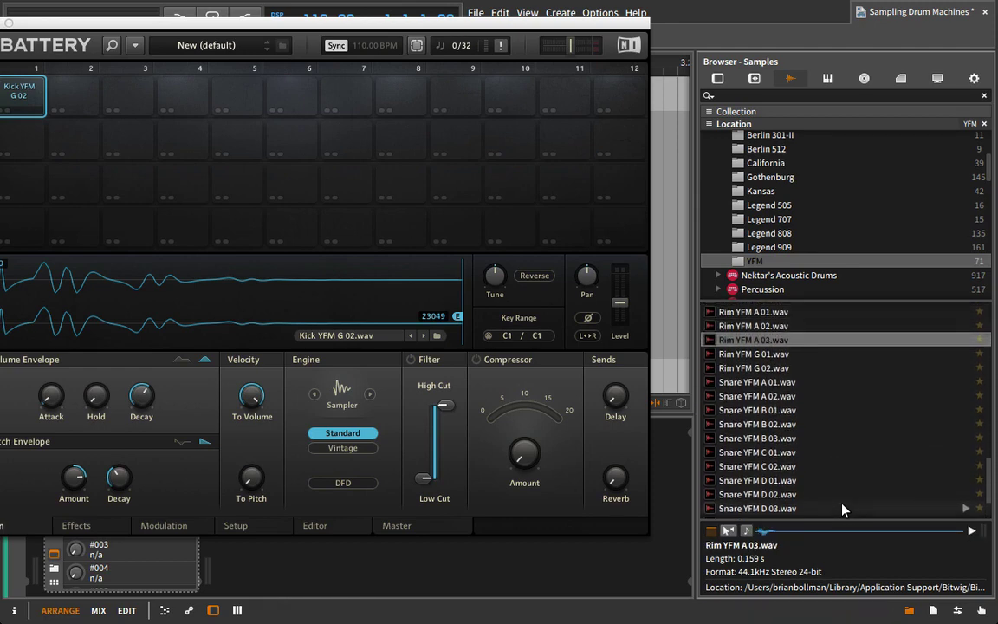
pyautogui.press('Down')
pyautogui.press('Down')
pyautogui.press('Down')
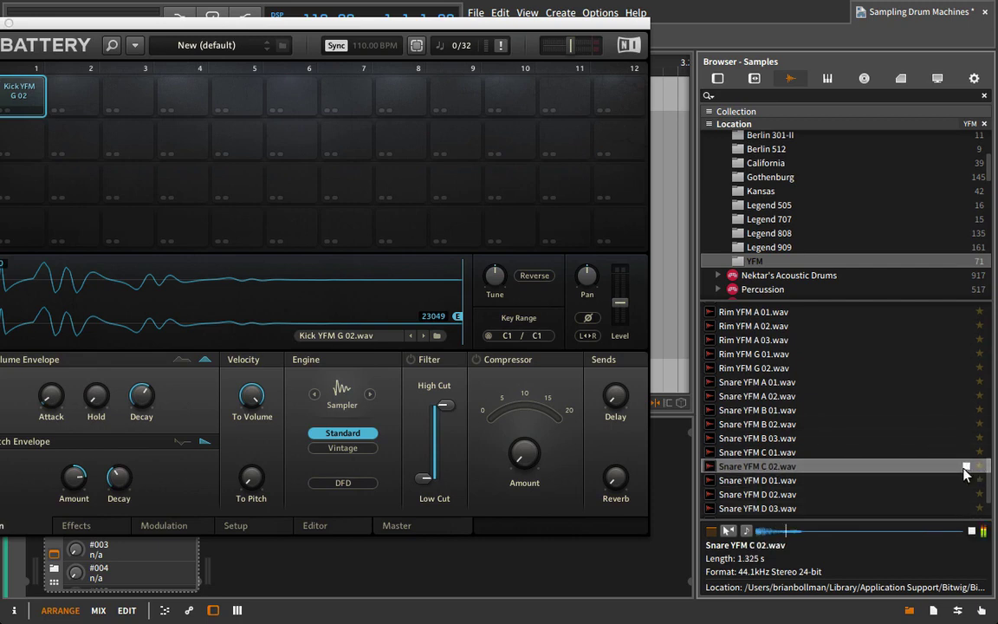
pyautogui.click(959, 479)
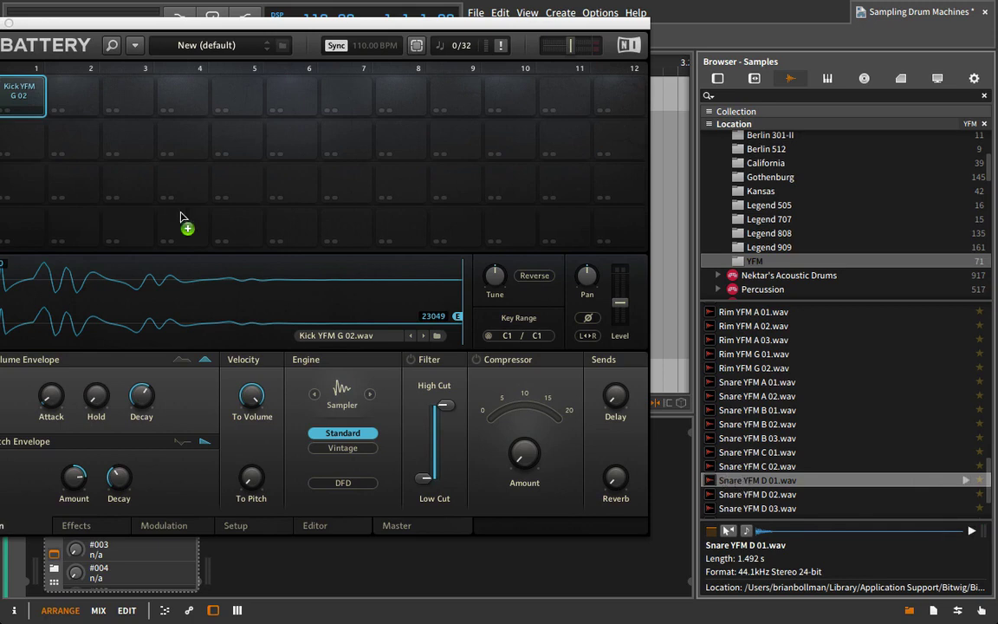
pyautogui.moveTo(182, 218); pyautogui.dragTo(126, 100)
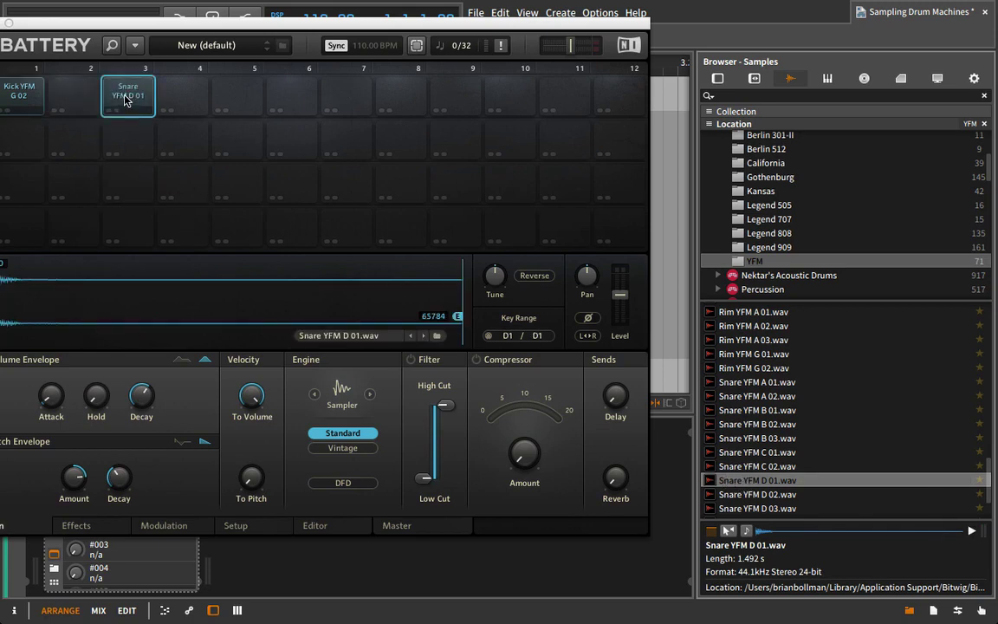
# - Audition the crash and ride cymbal samples in the Legend 909 folder
pyautogui.click(818, 247)
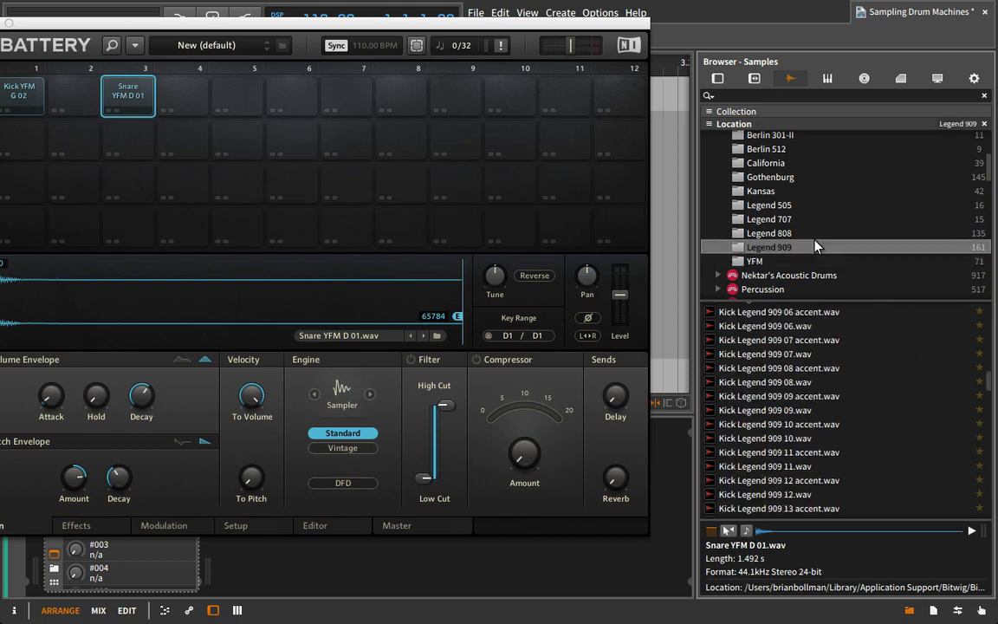
pyautogui.scroll(10, 866, 346)
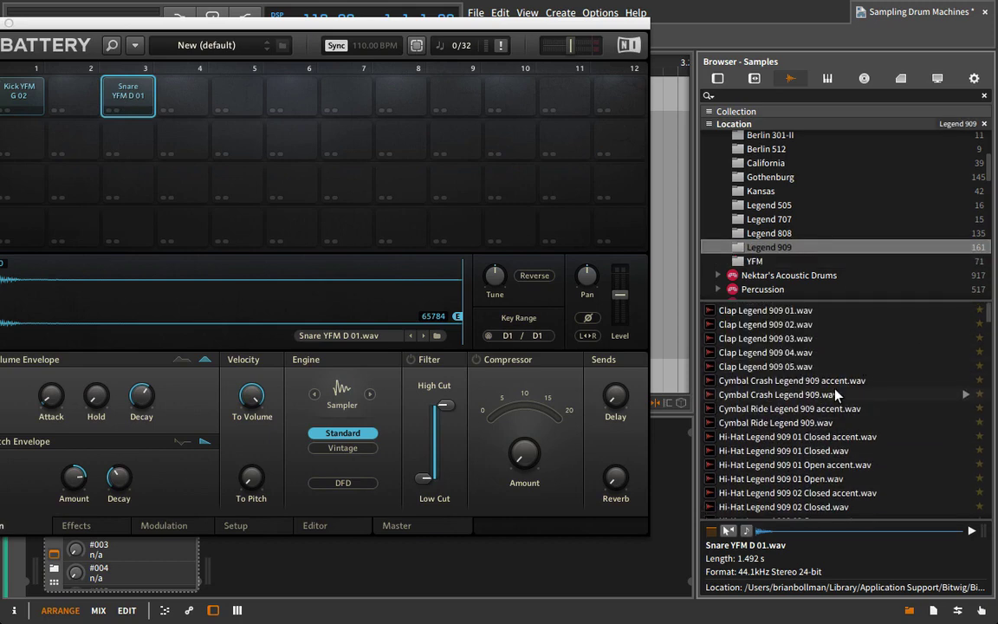
pyautogui.click(811, 422)
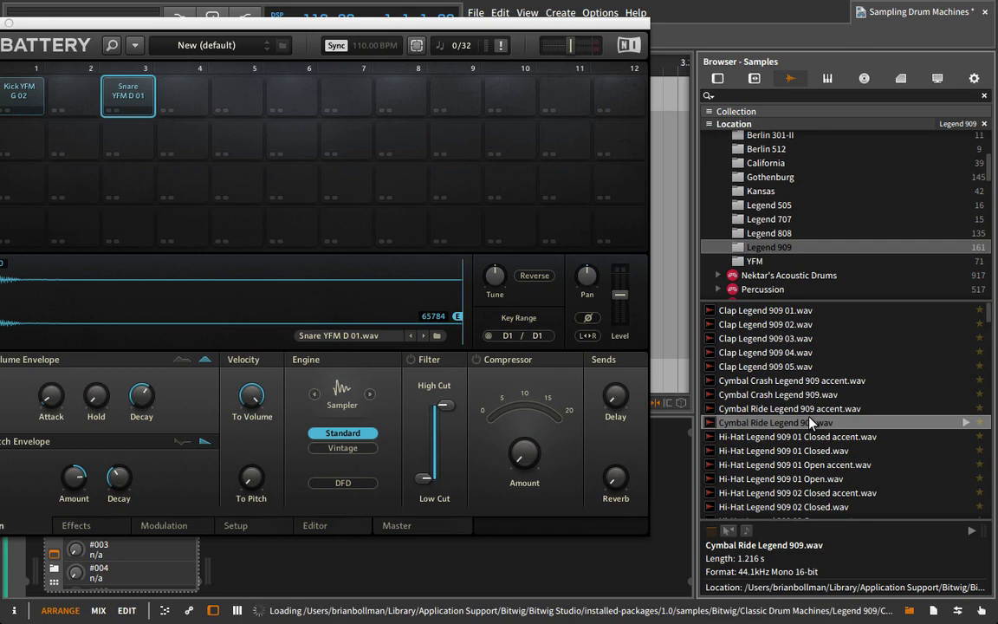
pyautogui.click(800, 408)
pyautogui.click(799, 383)
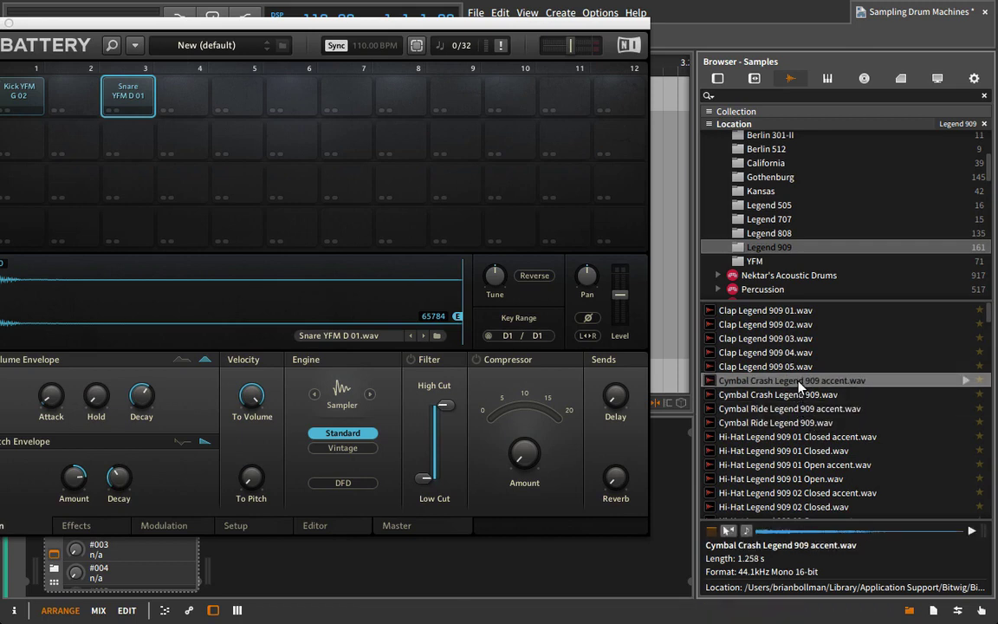
pyautogui.click(799, 396)
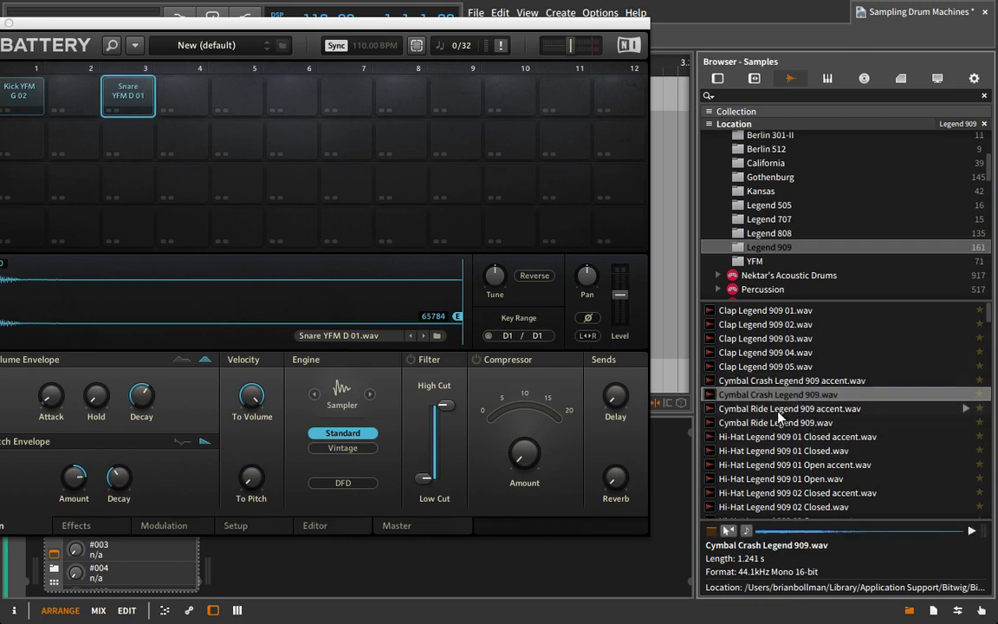
pyautogui.click(778, 410)
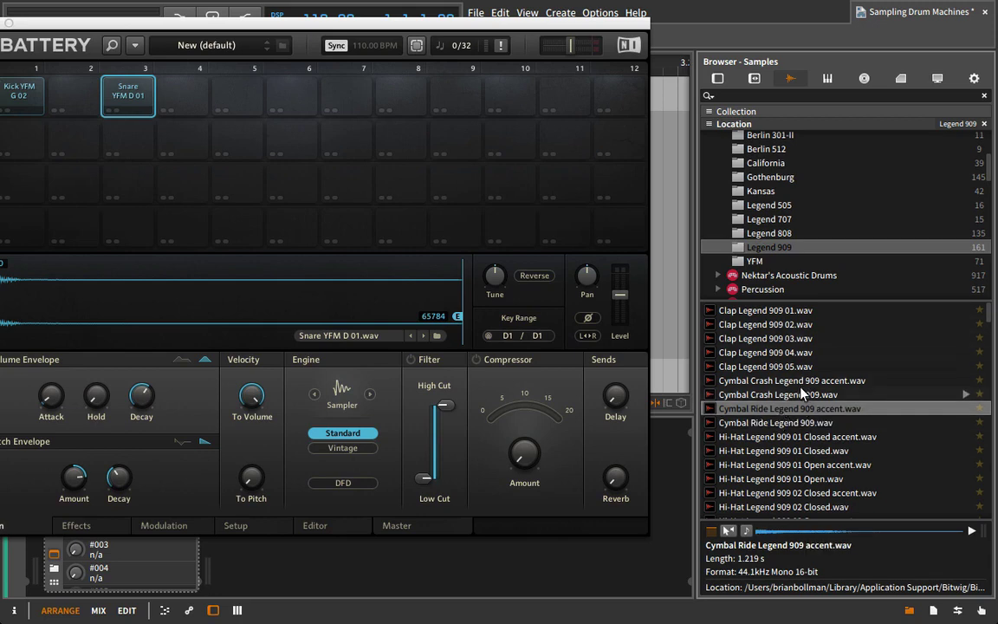
pyautogui.scroll(-4, 803, 390)
pyautogui.scroll(2, 803, 392)
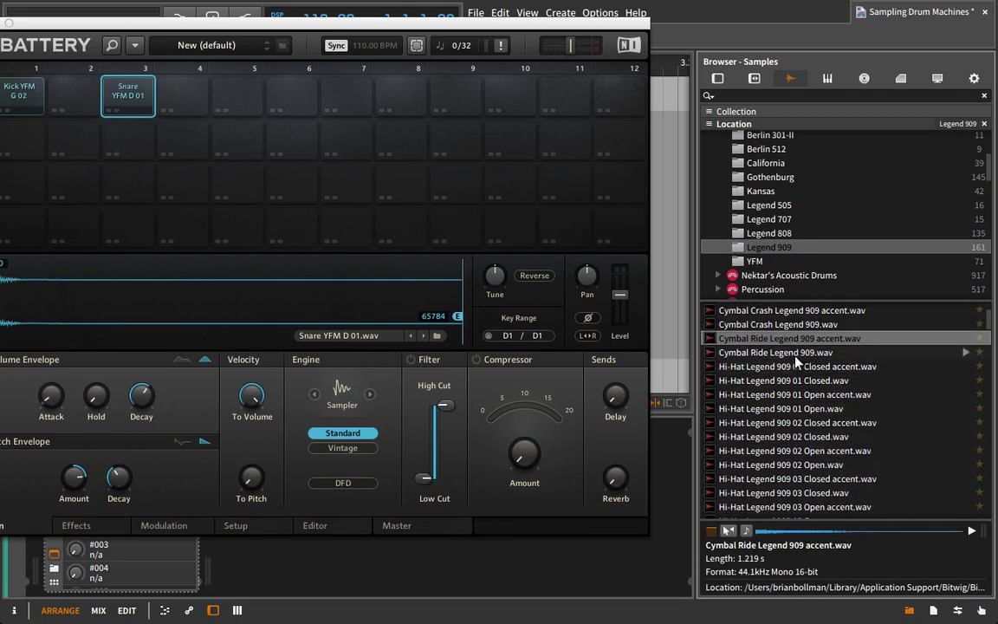
pyautogui.click(797, 353)
# - Audition the cymbals in the Legend 808 folder and load Cymbal Legend 808 04.wav into cell A5
pyautogui.click(795, 234)
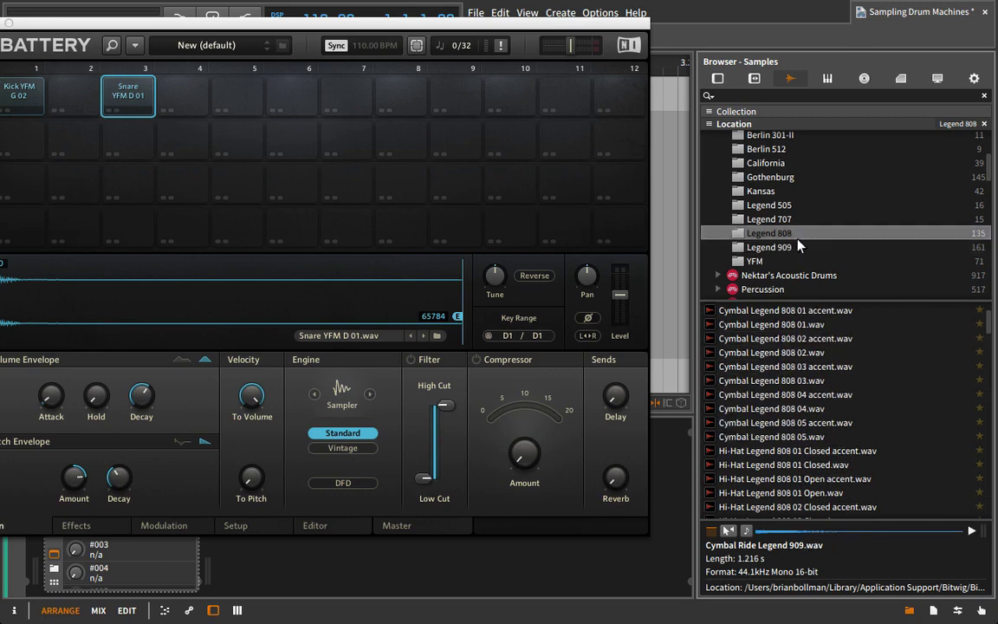
pyautogui.click(827, 353)
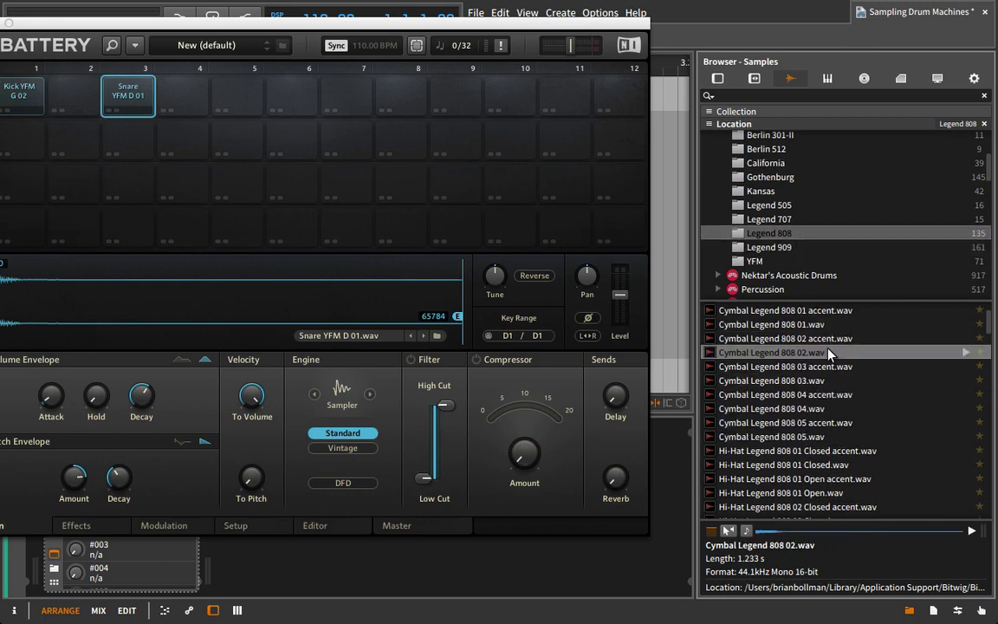
pyautogui.click(827, 366)
pyautogui.press('Down')
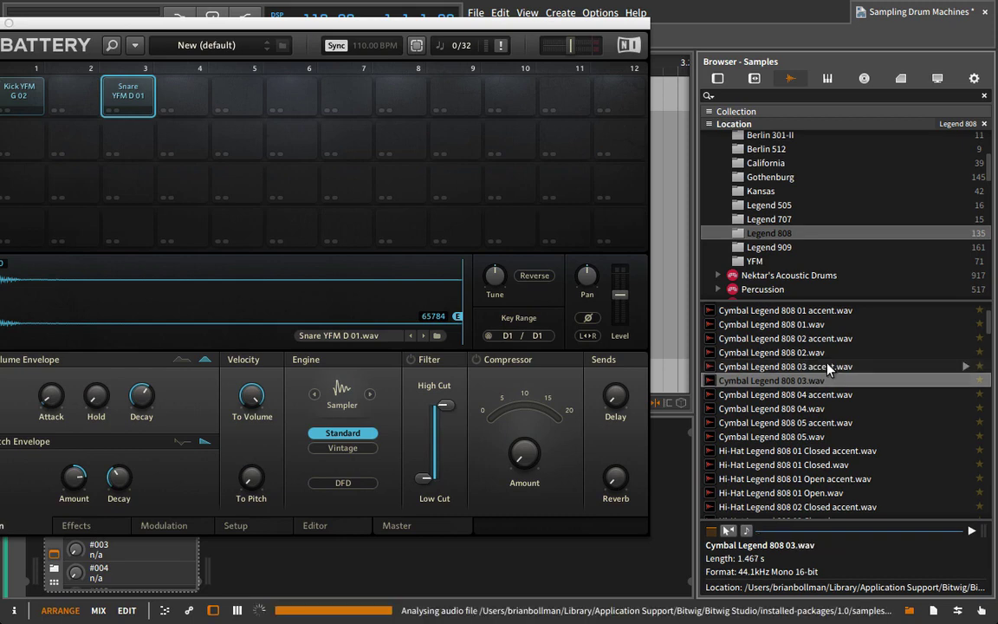
pyautogui.press('Down')
pyautogui.press('Down')
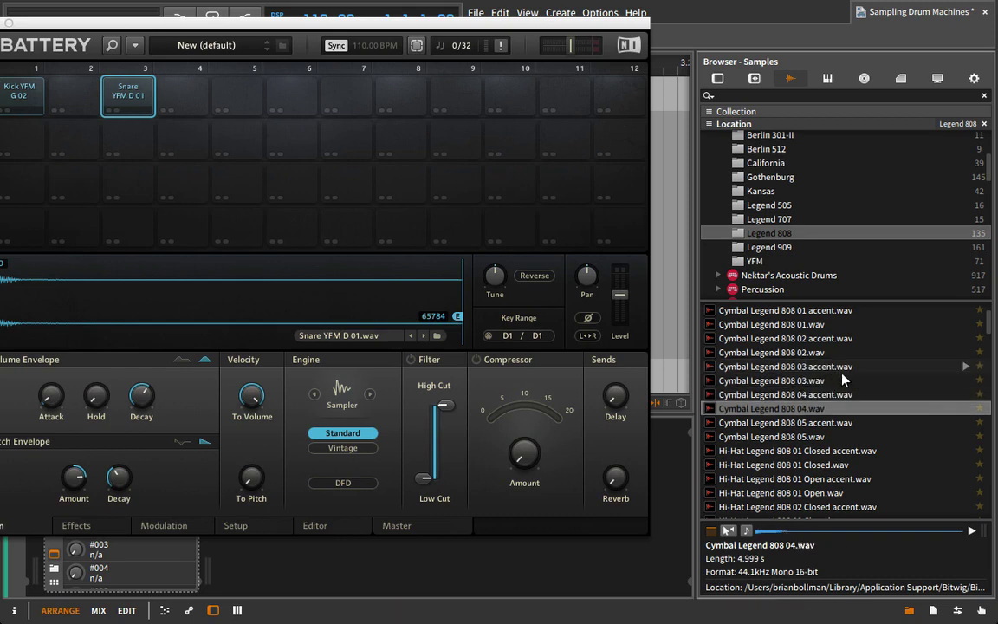
pyautogui.moveTo(961, 418); pyautogui.dragTo(222, 94)
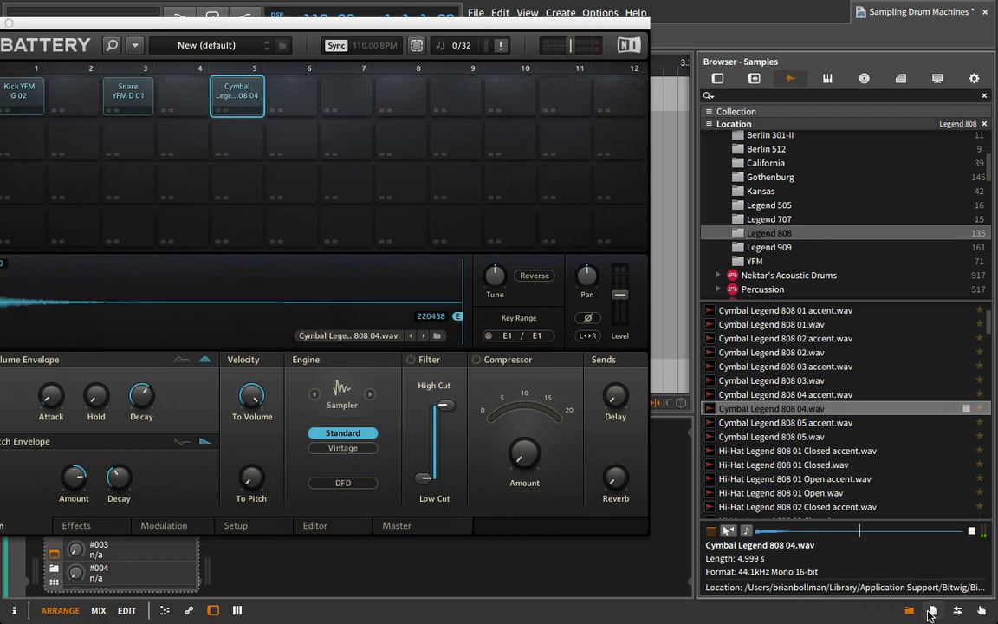
# - Hide the sample browser, bring the whole Battery window back into view, and slightly lower the cymbal cell's level
pyautogui.press('b')
pyautogui.moveTo(381, 29); pyautogui.dragTo(612, 32)
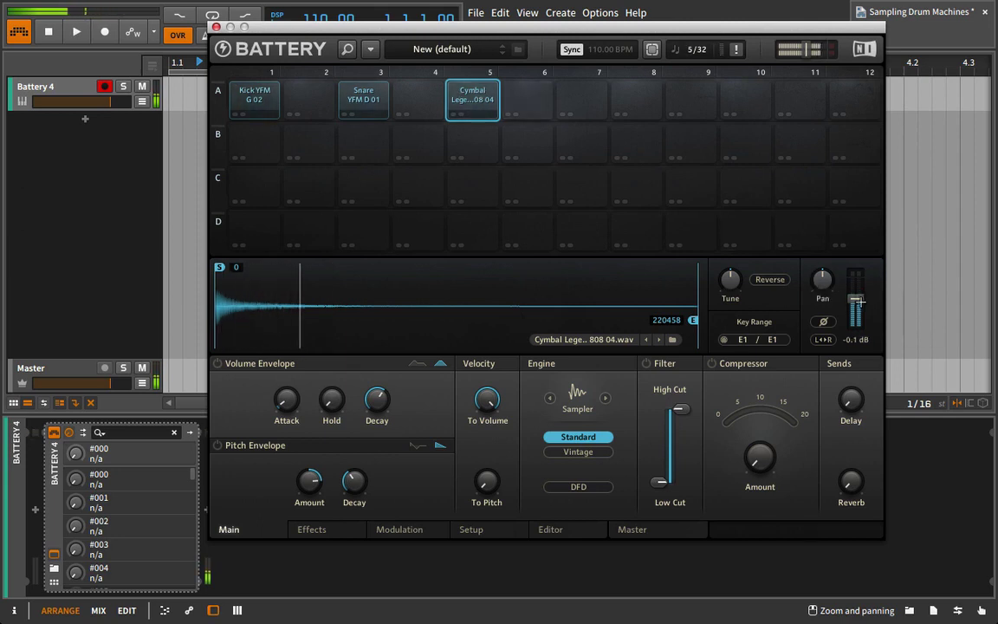
pyautogui.moveTo(855, 299)
pyautogui.moveTo(855, 299); pyautogui.dragTo(859, 314)
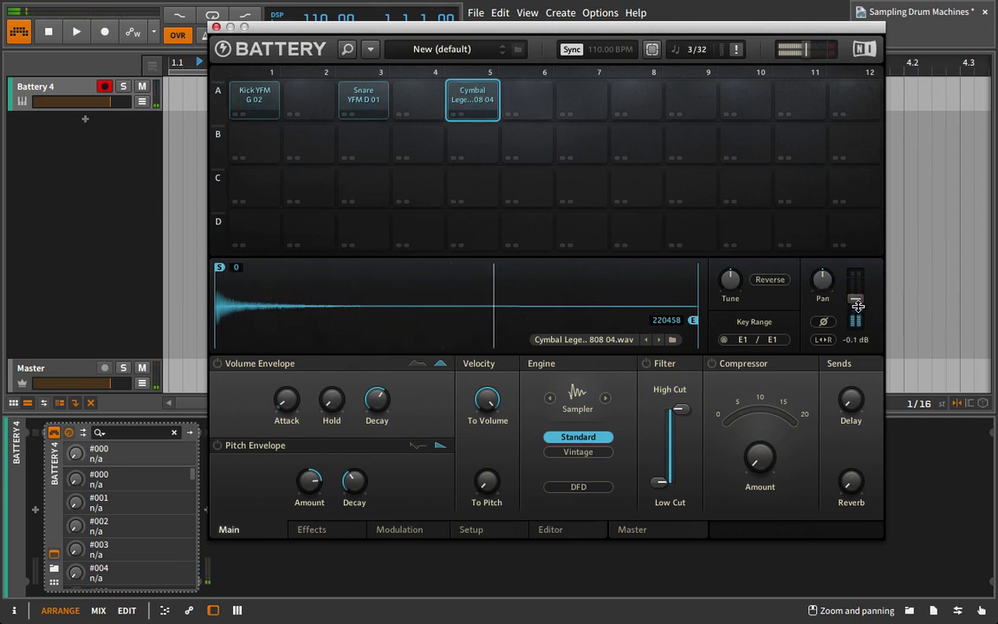
# - Check the snare and kick cells, and look over the commands available for the cymbal cell
pyautogui.click(347, 95)
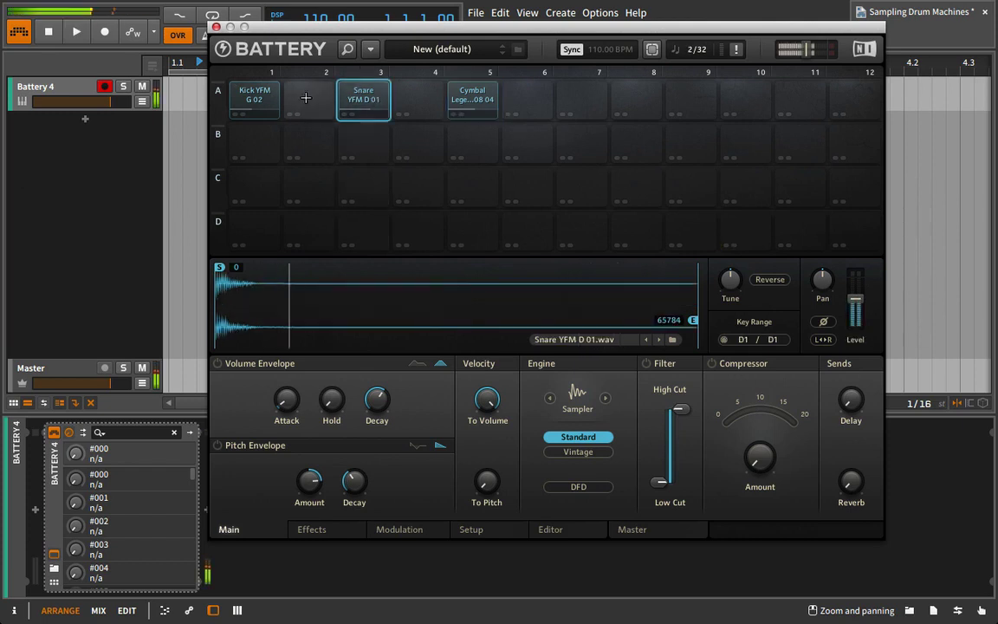
pyautogui.click(244, 95)
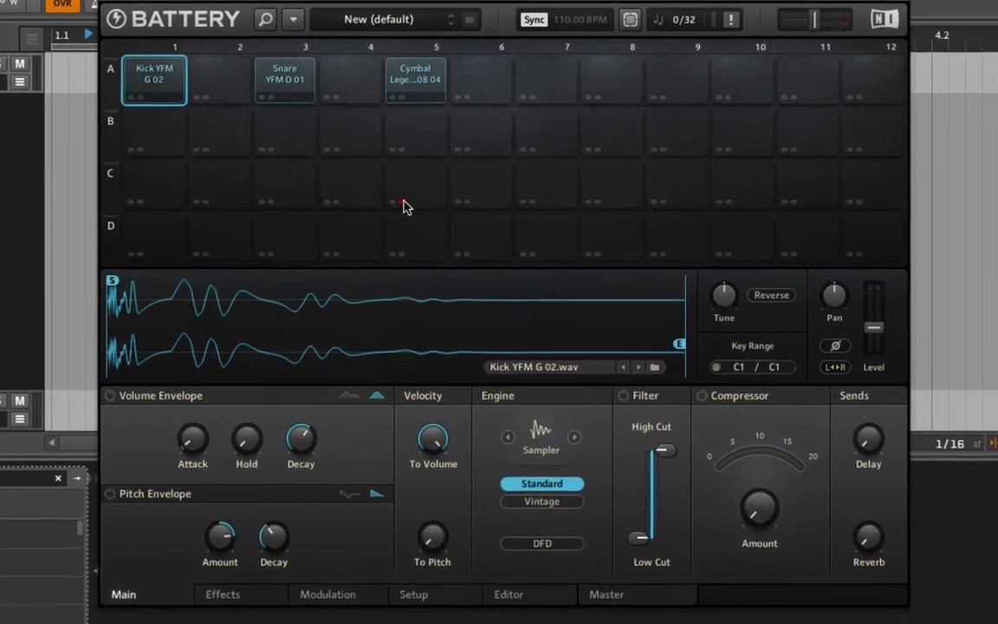
pyautogui.rightClick(414, 73)
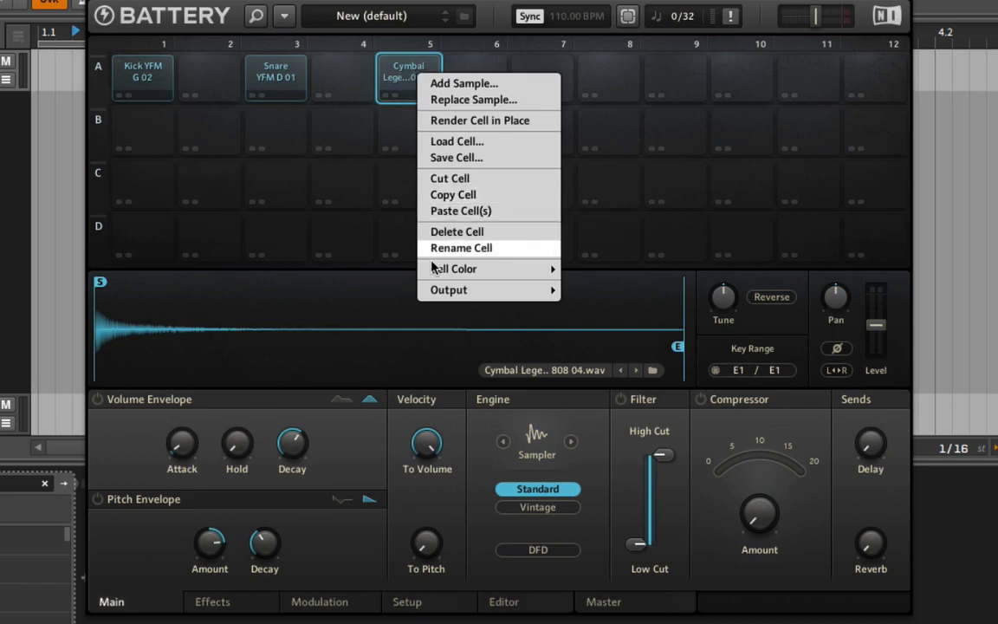
pyautogui.click(183, 145)
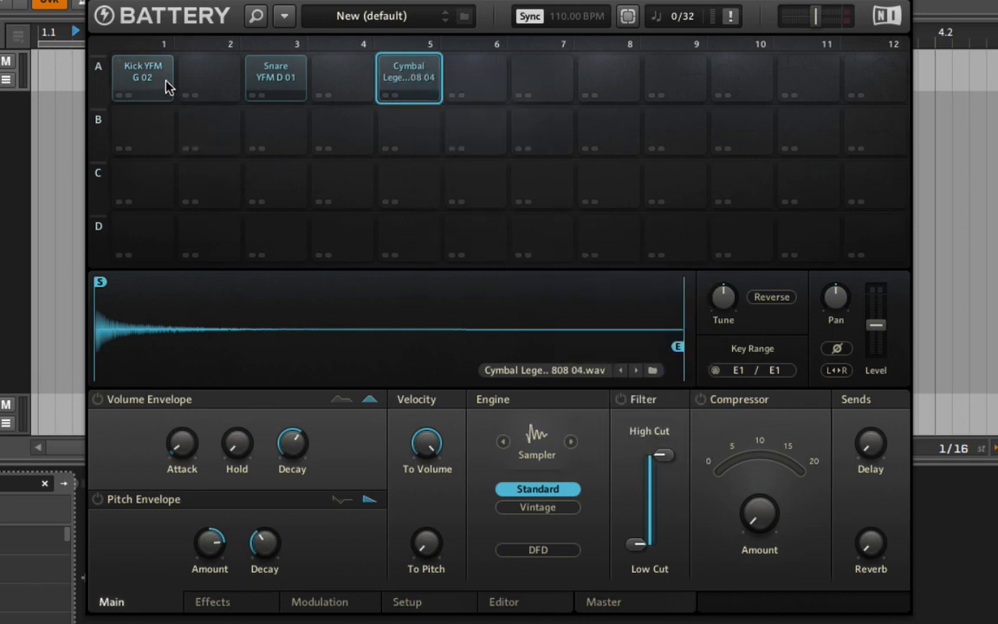
# - Assign the kick cell to voice group 1 in its setup options
pyautogui.click(400, 601)
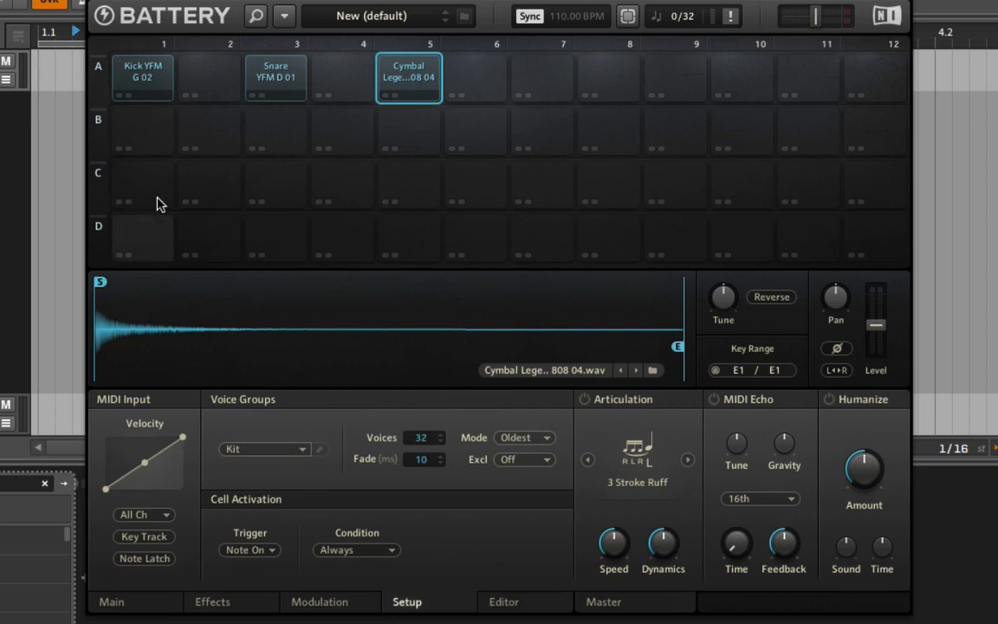
pyautogui.click(130, 76)
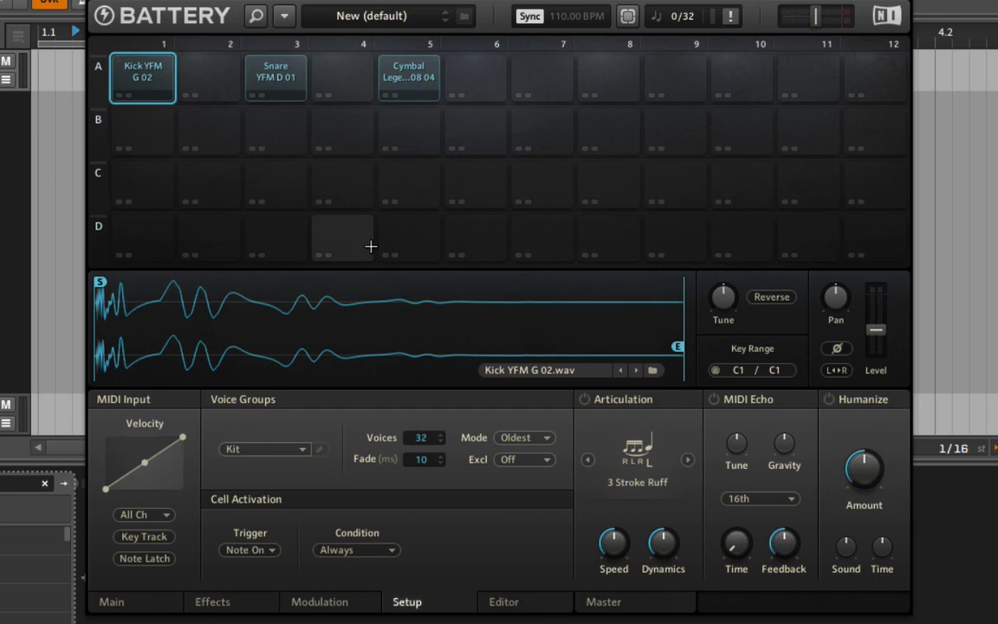
pyautogui.click(295, 449)
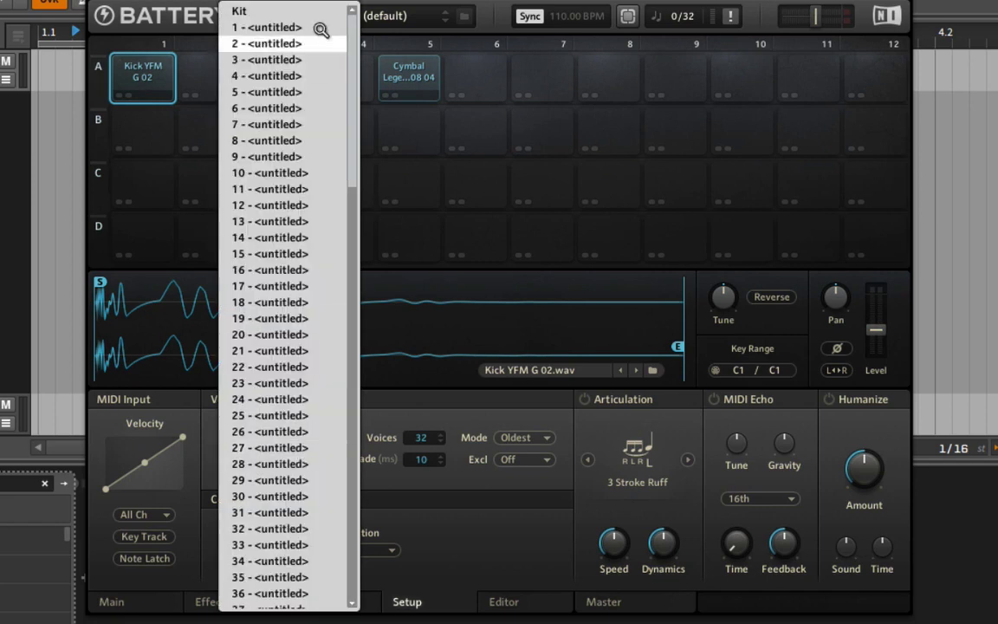
pyautogui.click(307, 32)
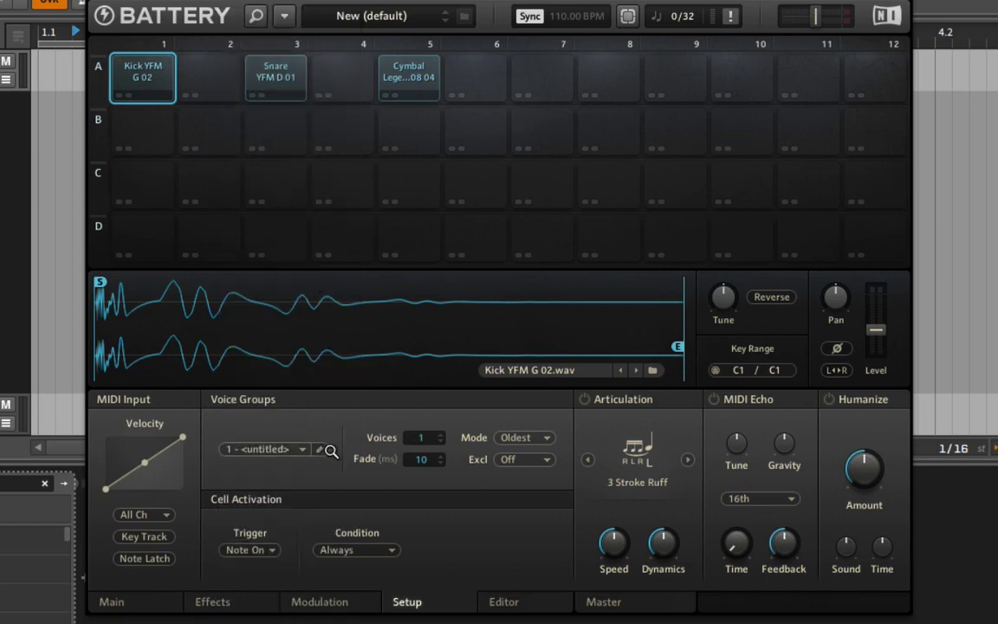
# - Name voice group 1 CHOKE and assign the cymbal cell to the same group
pyautogui.click(318, 449)
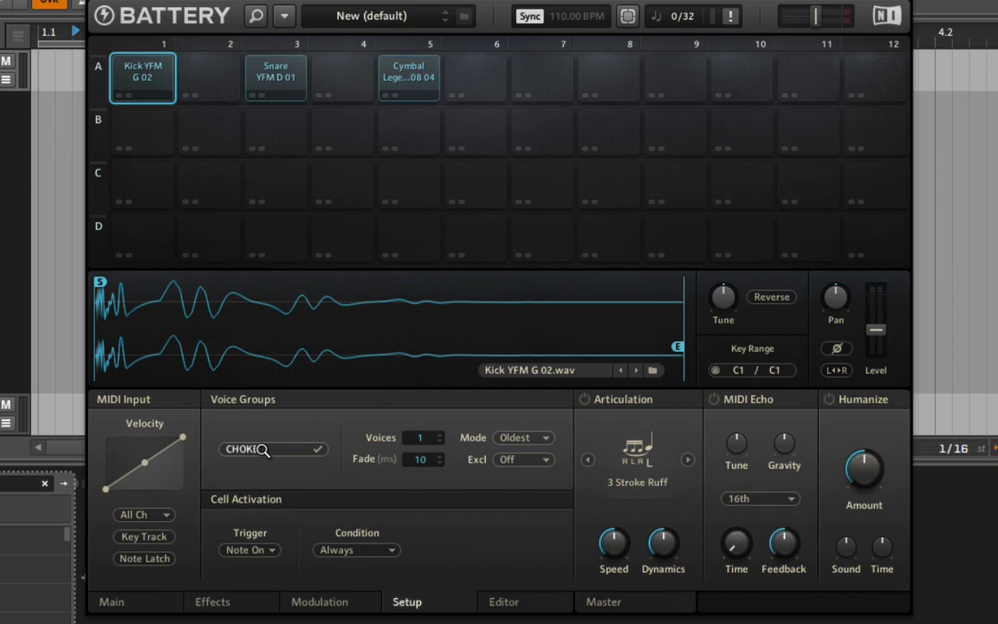
pyautogui.press('Return')
pyautogui.click(412, 76)
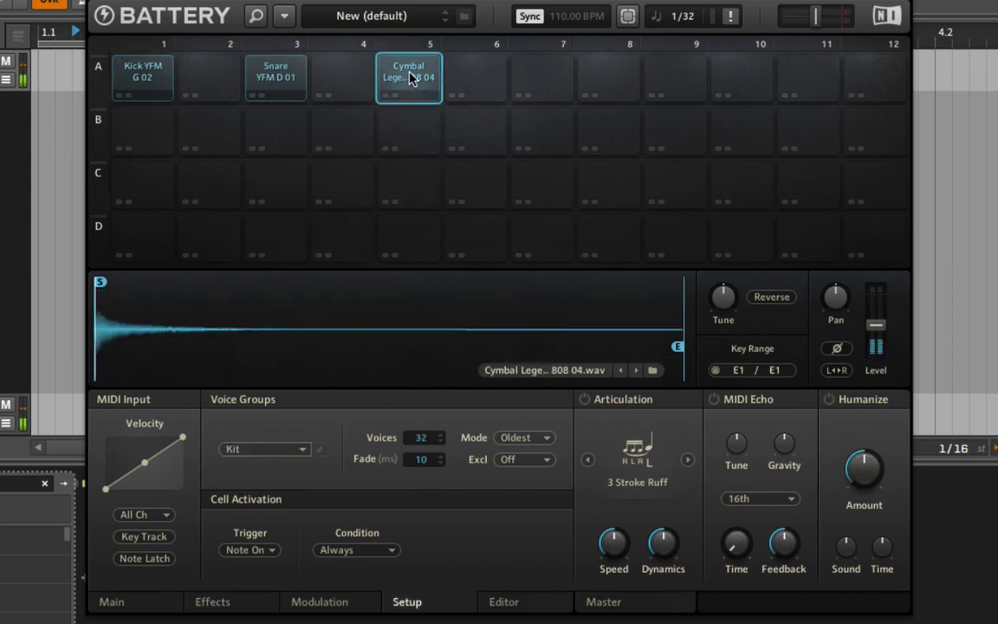
pyautogui.click(294, 448)
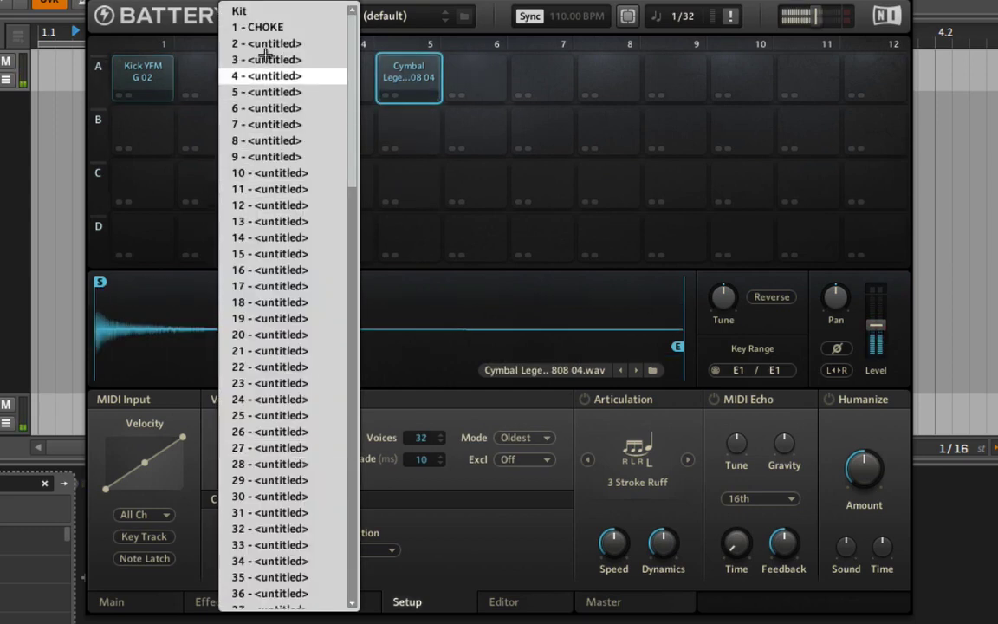
pyautogui.click(259, 27)
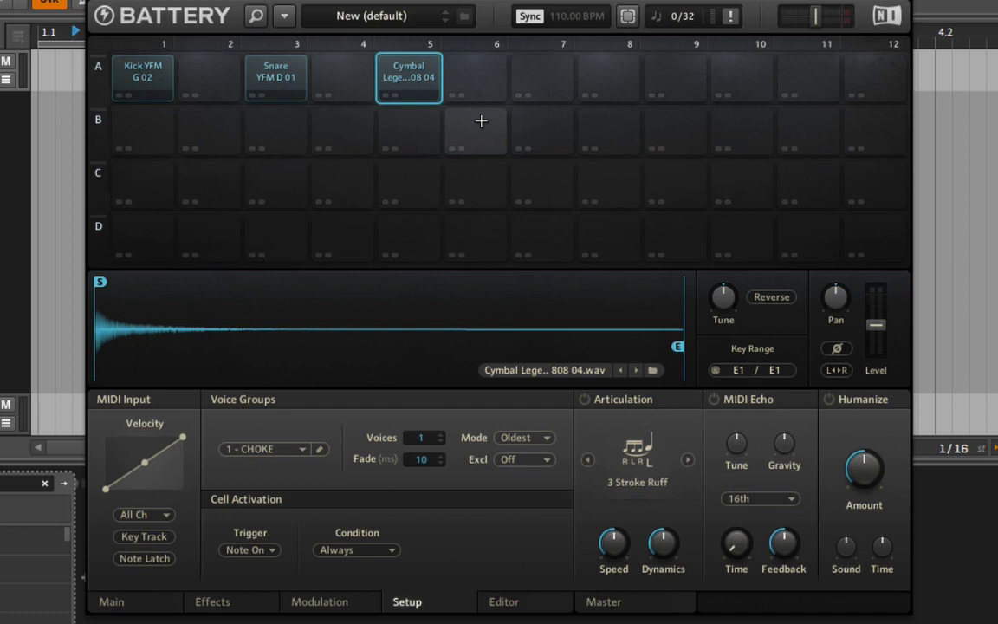
# - Audition the kick cell with different fade times for the CHOKE voice group, from 0 to 370 ms, and settle on 45 ms
pyautogui.click(135, 71)
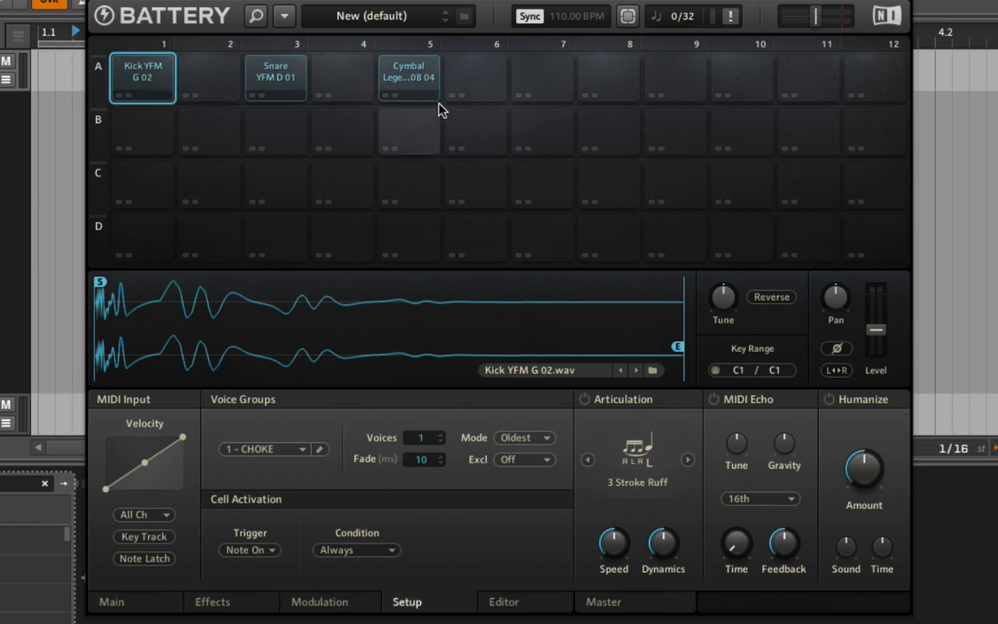
pyautogui.click(136, 57)
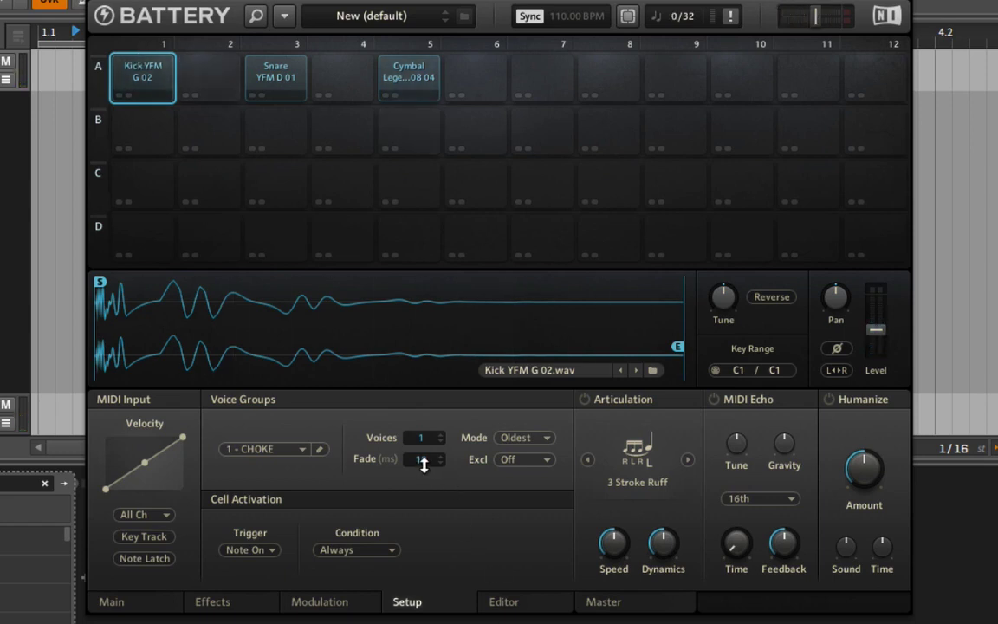
pyautogui.moveTo(424, 461)
pyautogui.mouseDown()
pyautogui.moveTo(441, 454)
pyautogui.moveTo(441, 465)
pyautogui.mouseUp()
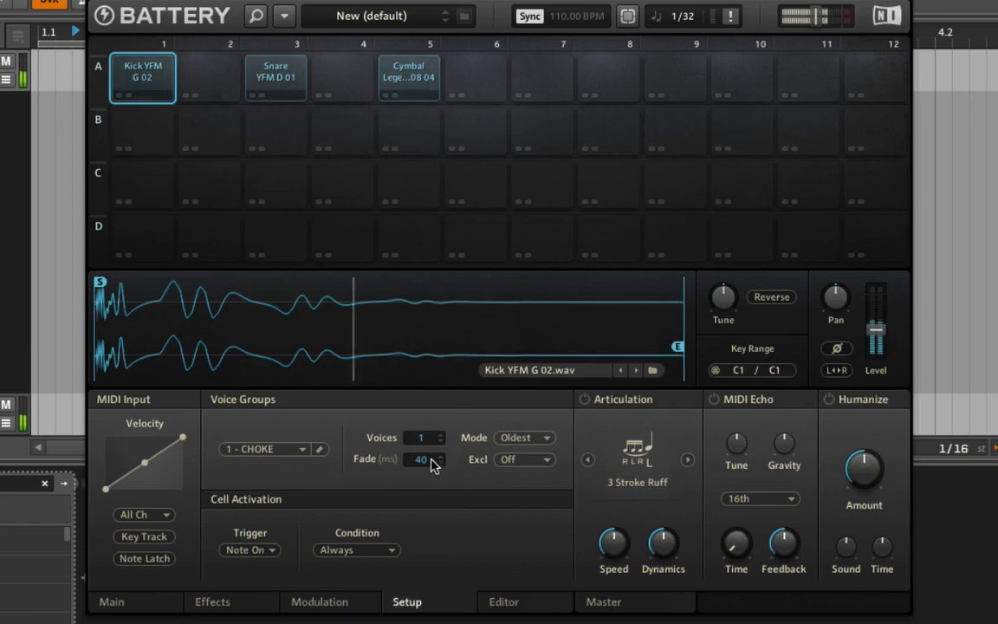
pyautogui.moveTo(430, 458); pyautogui.dragTo(445, 444)
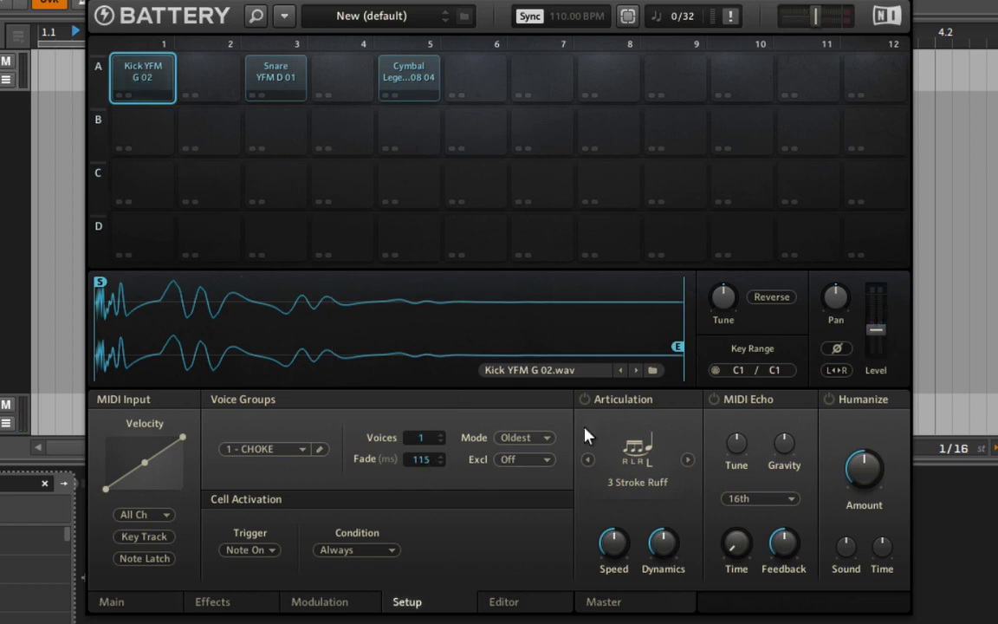
pyautogui.moveTo(420, 459); pyautogui.dragTo(449, 416)
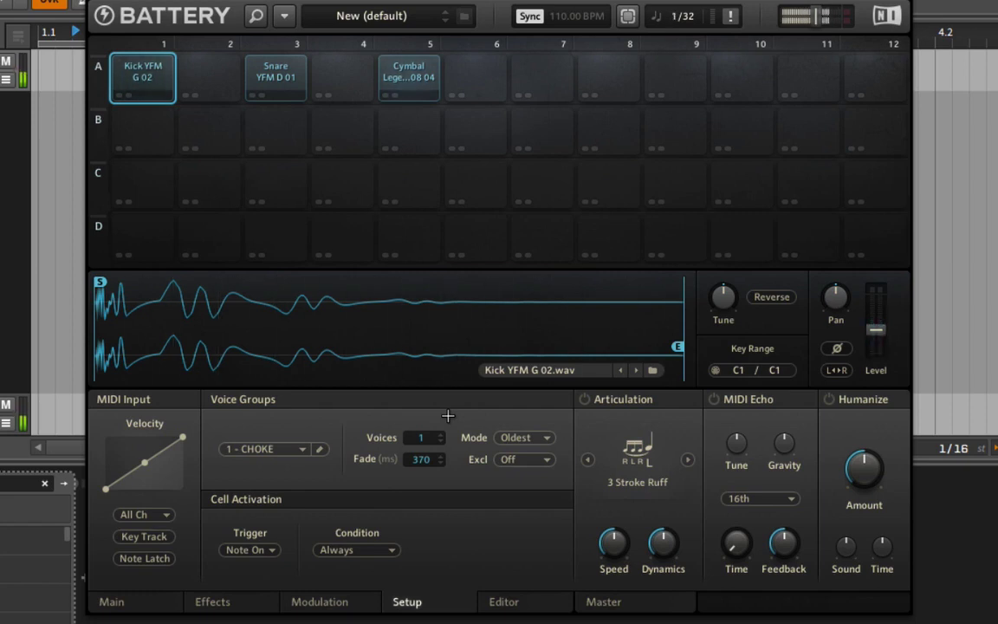
pyautogui.moveTo(415, 457); pyautogui.dragTo(414, 532)
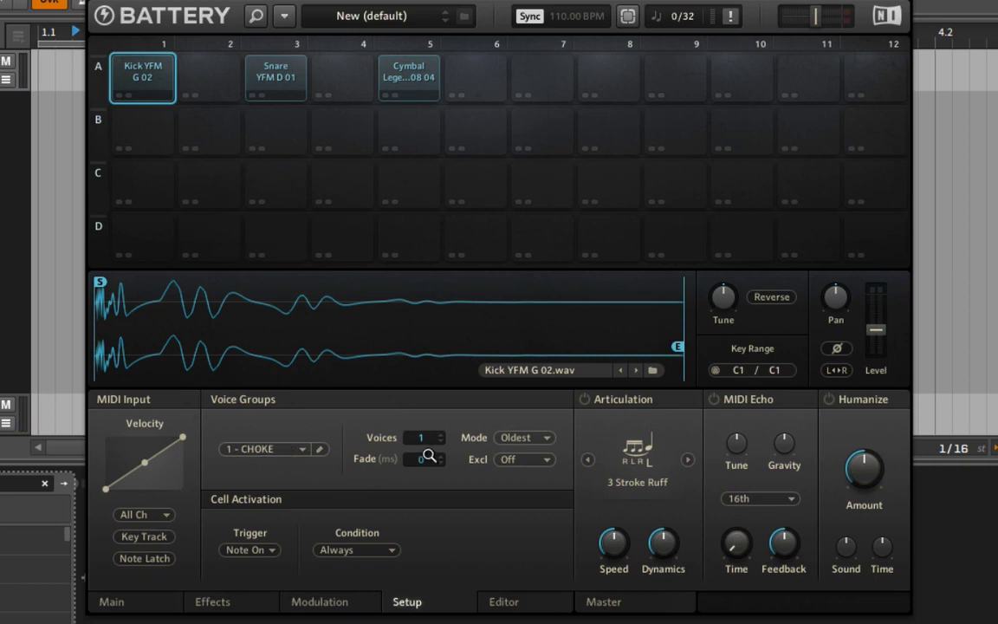
pyautogui.moveTo(428, 456)
pyautogui.mouseDown()
pyautogui.moveTo(416, 460)
pyautogui.moveTo(422, 446)
pyautogui.mouseUp()
pyautogui.click(129, 63)
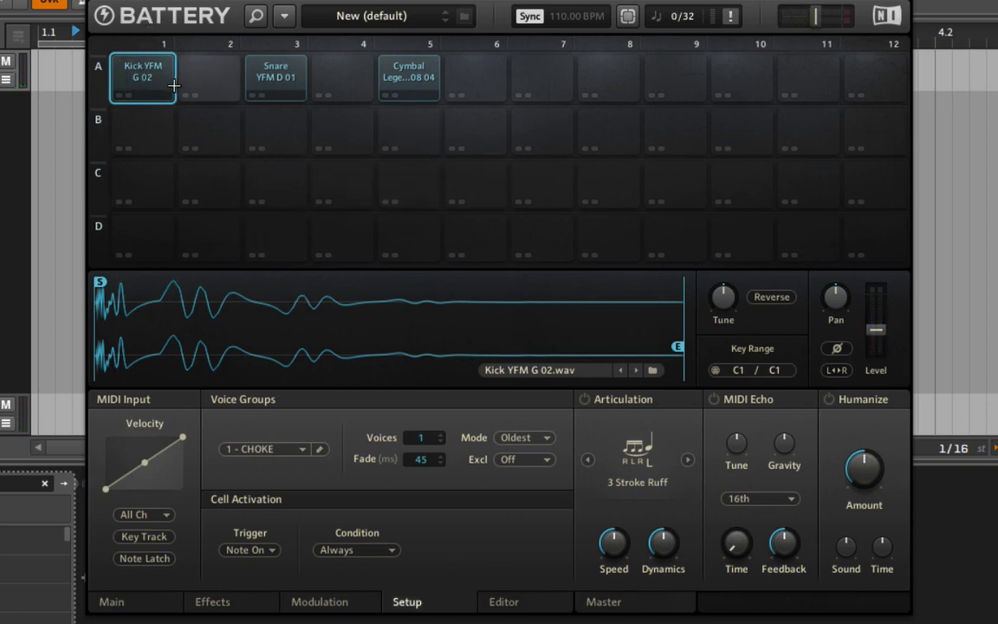
# - Turn on the filter for the cymbal cell and lower its high cut
pyautogui.click(127, 606)
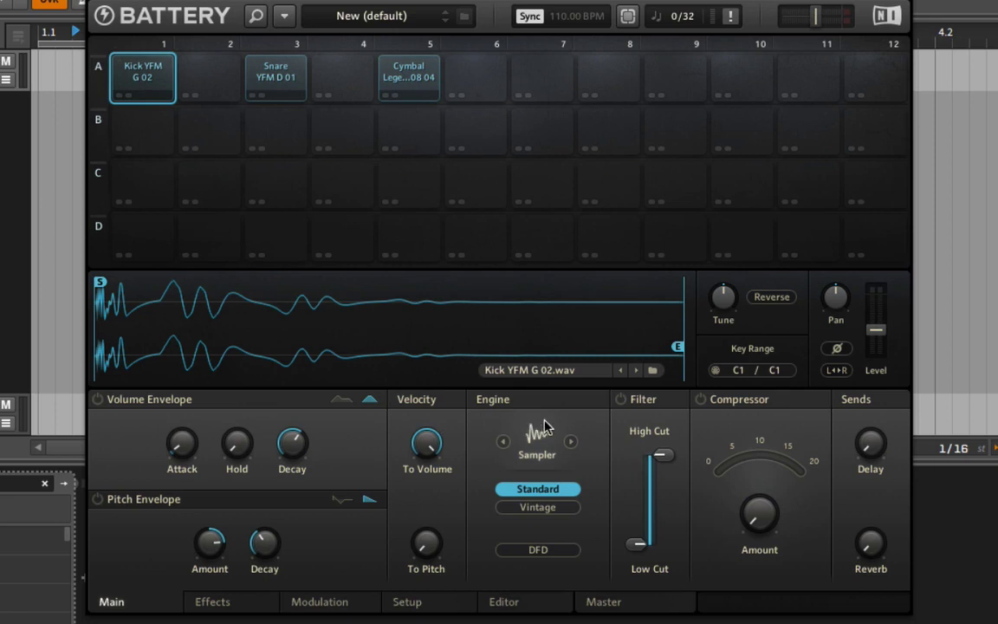
pyautogui.click(398, 76)
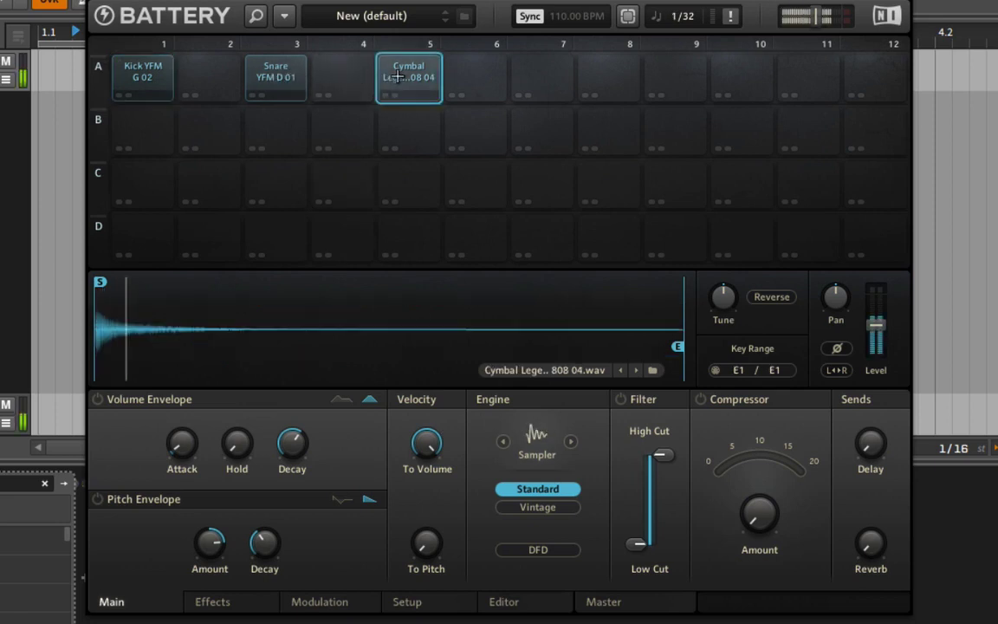
pyautogui.click(620, 400)
pyautogui.moveTo(661, 455); pyautogui.dragTo(664, 486)
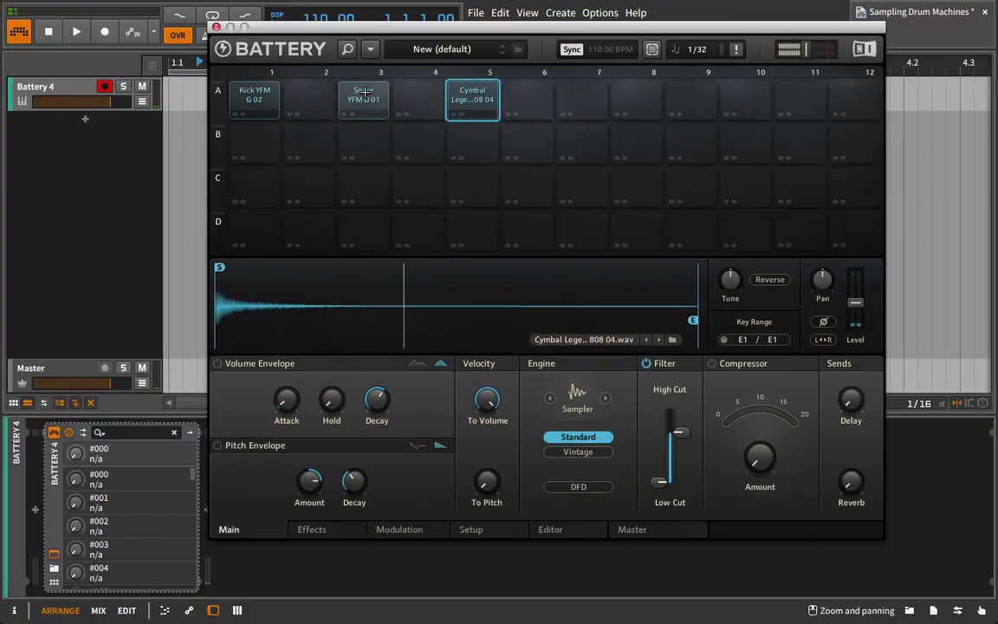
# - Audition the snare and kick cells, and try moving the Saturation module within the kick's effects chain
pyautogui.click(363, 93)
pyautogui.click(268, 97)
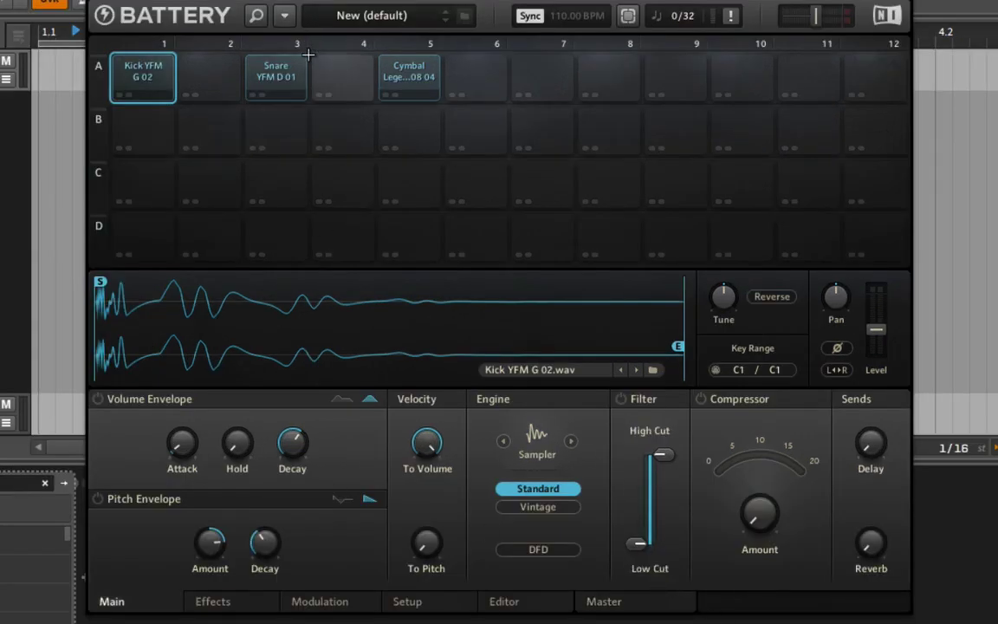
pyautogui.click(212, 601)
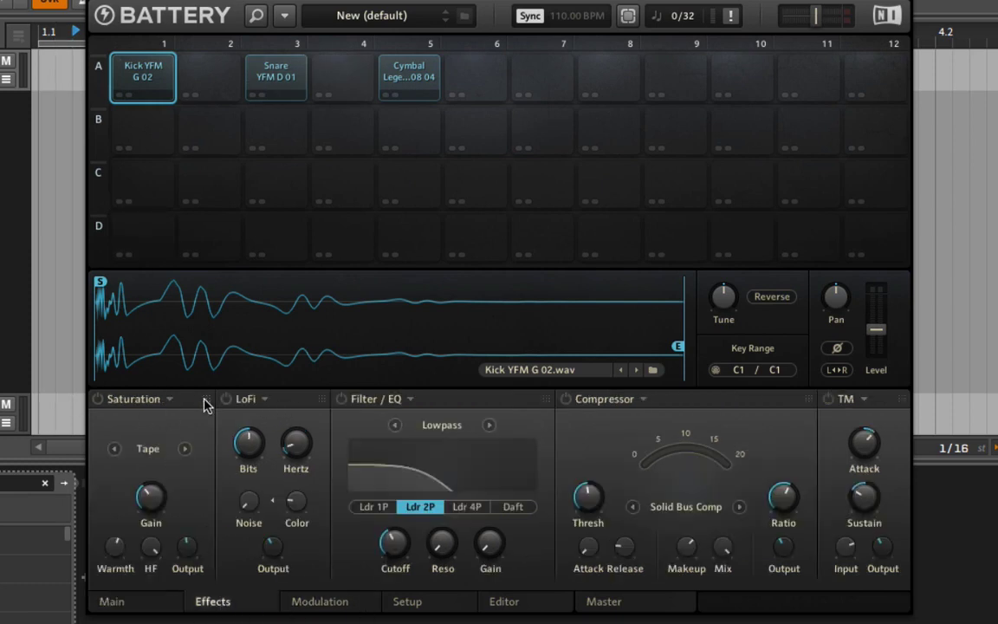
pyautogui.moveTo(207, 399); pyautogui.dragTo(158, 406)
# - Try Saturation on the master with the Tape gain raised to about 31.7 dB, and switch its mode through Classic to Drums
pyautogui.click(610, 609)
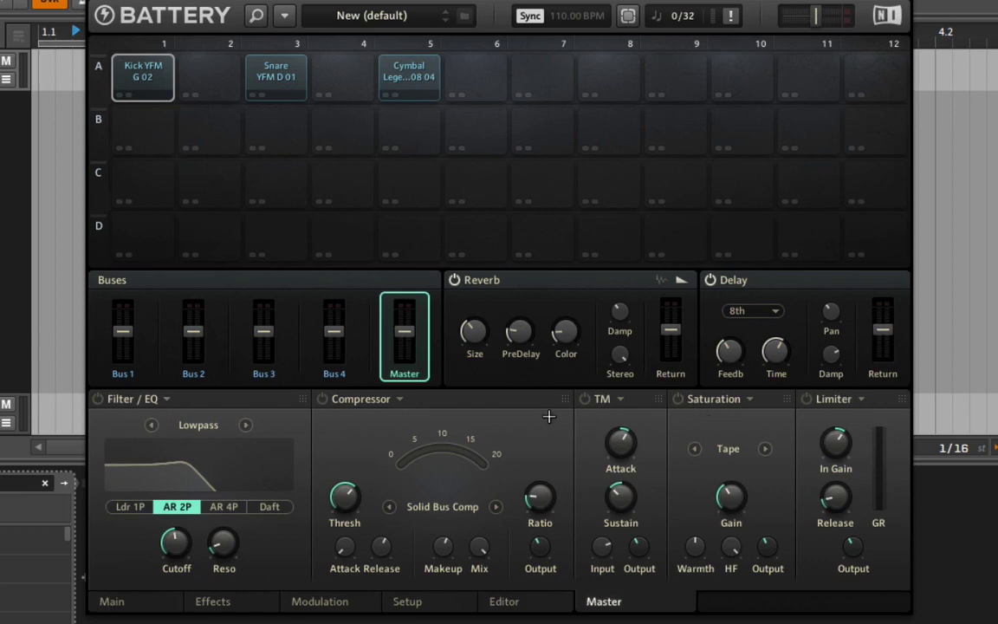
pyautogui.click(677, 398)
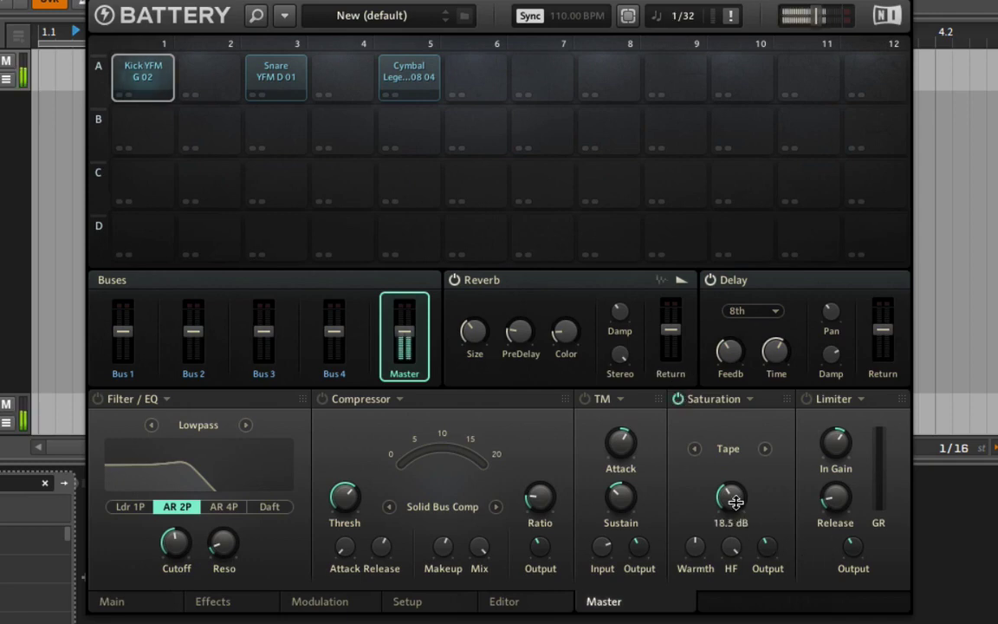
pyautogui.moveTo(735, 499); pyautogui.dragTo(751, 444)
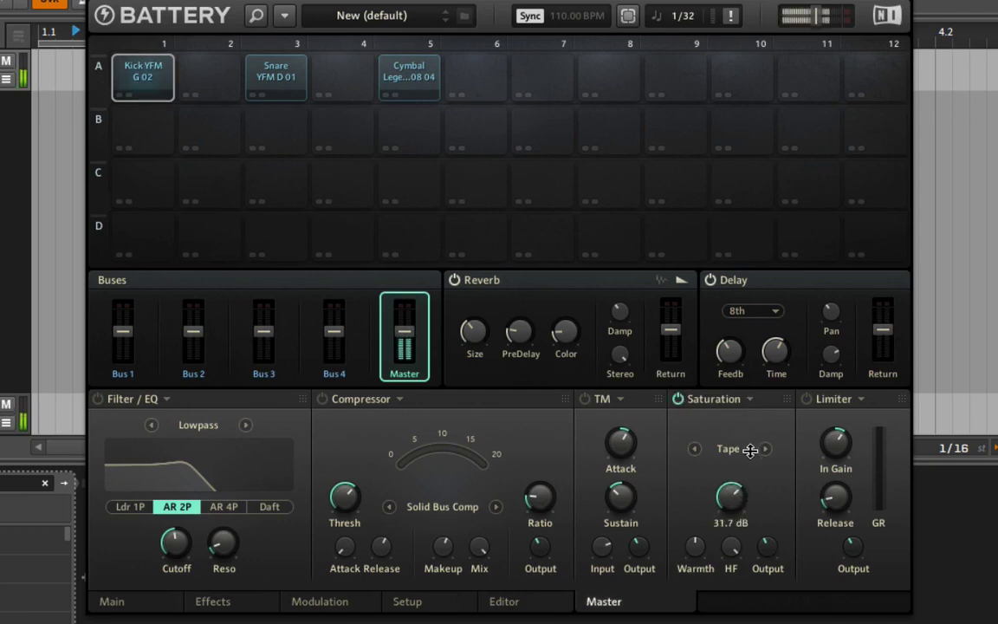
pyautogui.click(765, 448)
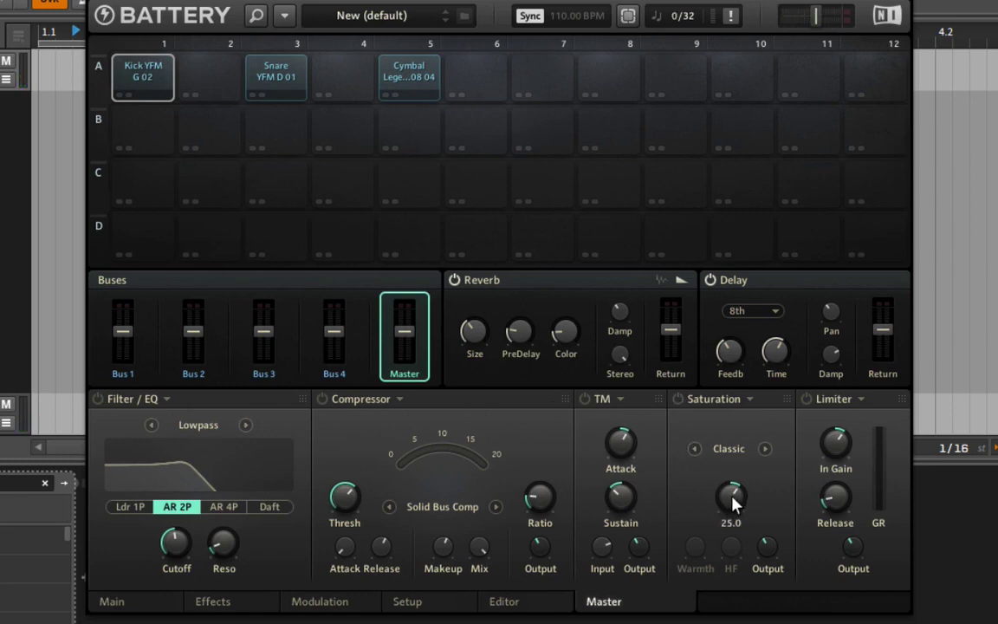
pyautogui.click(678, 399)
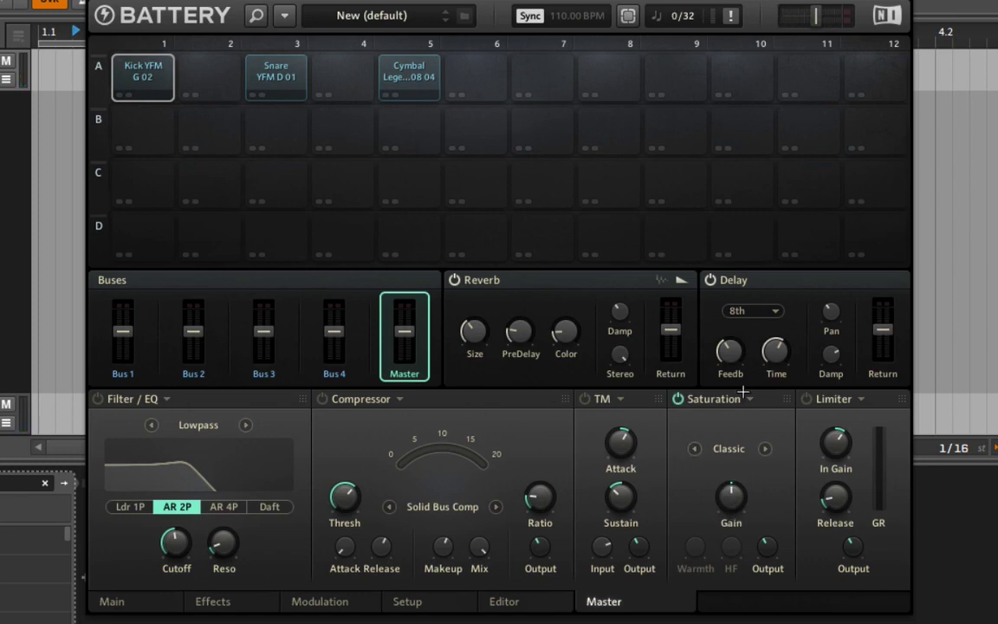
pyautogui.click(765, 449)
pyautogui.click(766, 449)
pyautogui.click(767, 449)
# - Turn on the master compressor, compare the SC Bus Comp, Pro and Solid Bus Comp models, and audition the kick with Solid Bus Comp
pyautogui.click(496, 507)
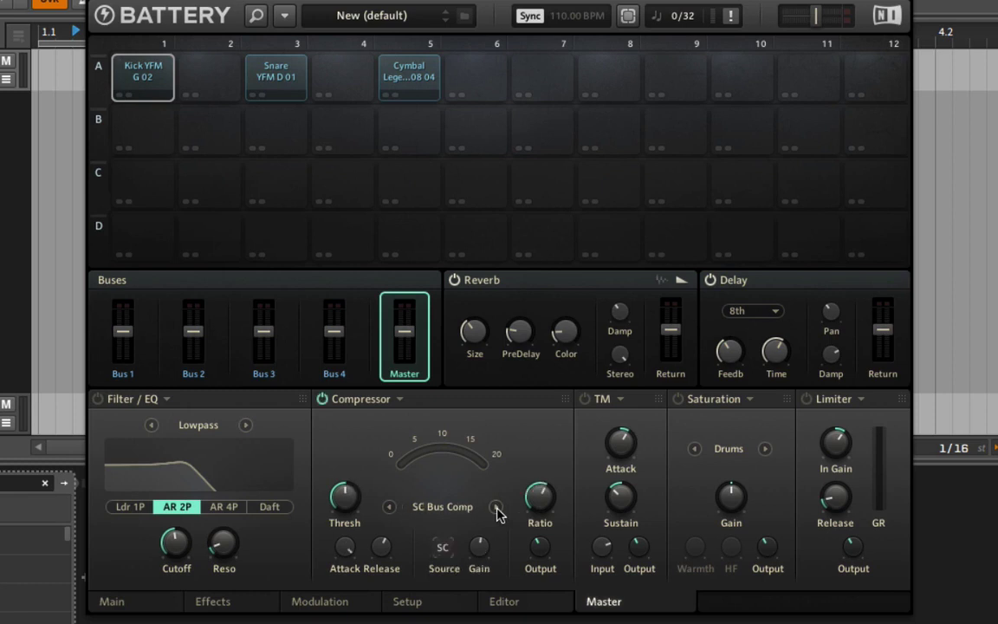
pyautogui.click(496, 508)
pyautogui.click(496, 508)
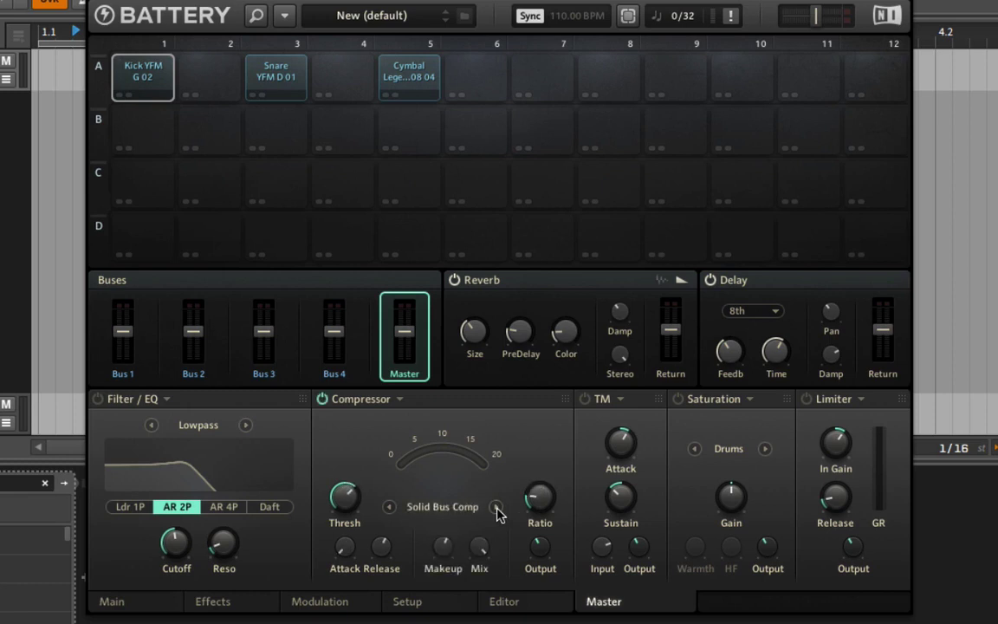
pyautogui.click(496, 508)
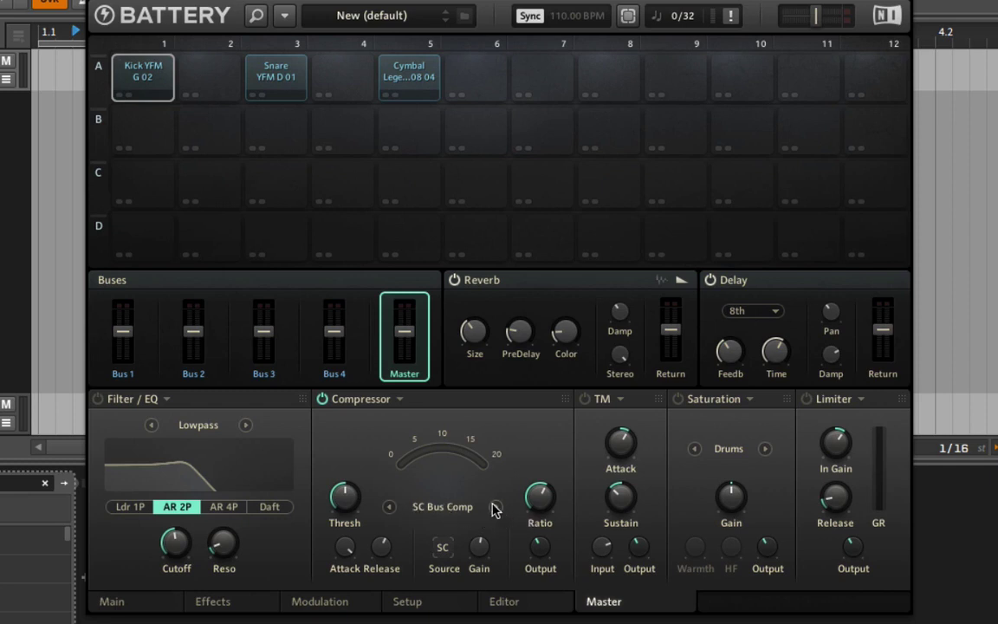
pyautogui.click(496, 507)
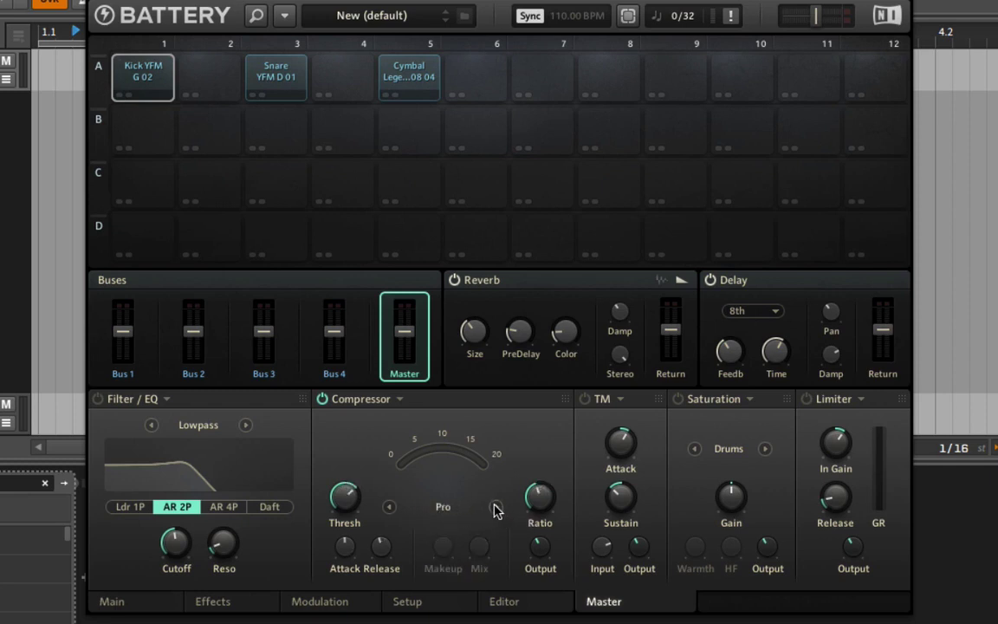
pyautogui.click(496, 507)
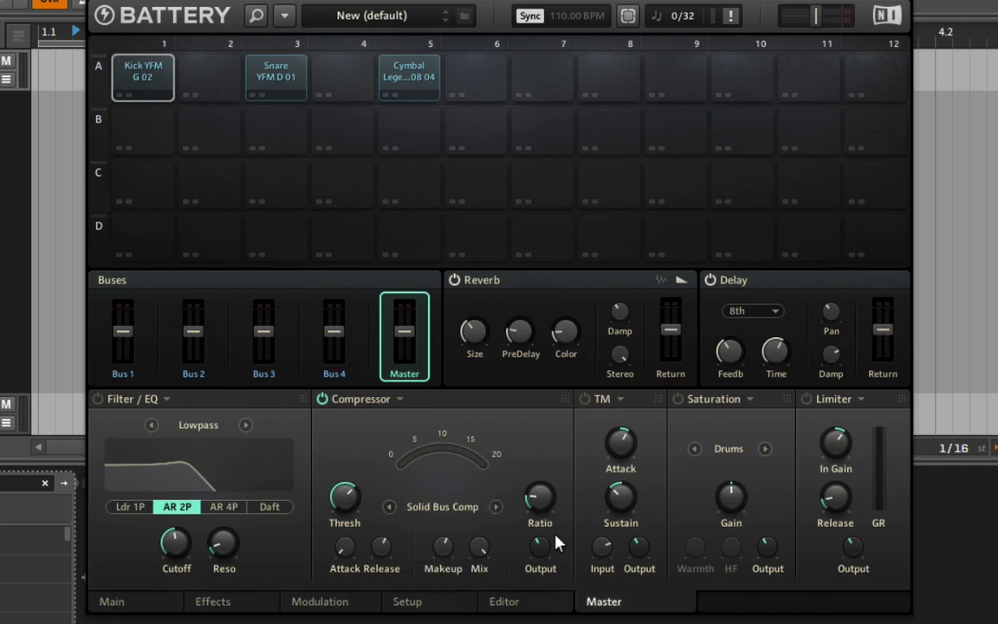
pyautogui.moveTo(340, 547); pyautogui.dragTo(367, 546)
pyautogui.click(160, 84)
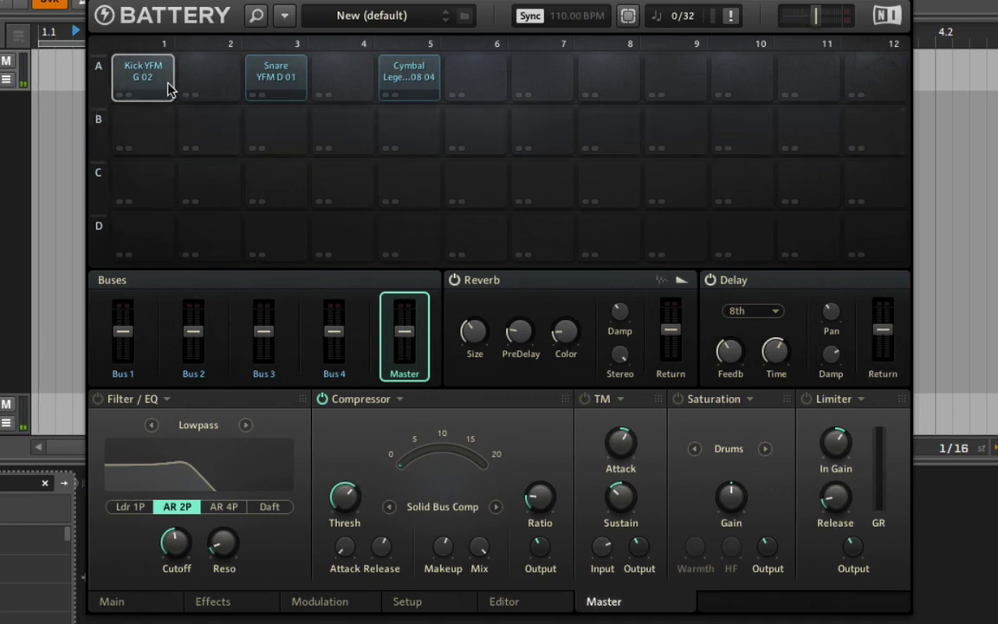
# - Raise the reverb send of the kick cell, and set the snare cell's reverb send to about -5.5 dB
pyautogui.click(156, 608)
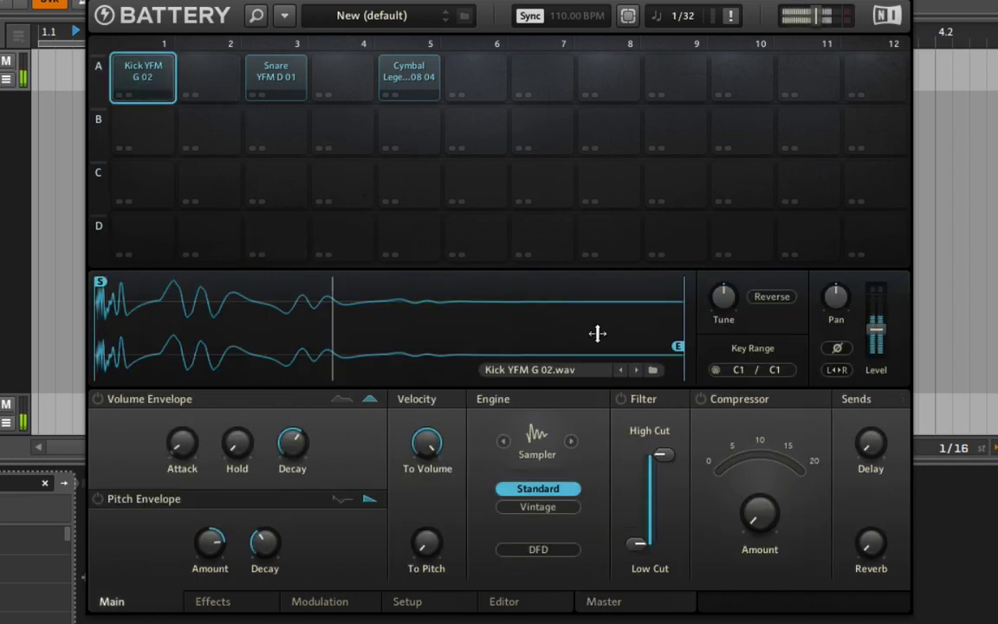
pyautogui.moveTo(860, 543); pyautogui.dragTo(869, 404)
pyautogui.click(299, 74)
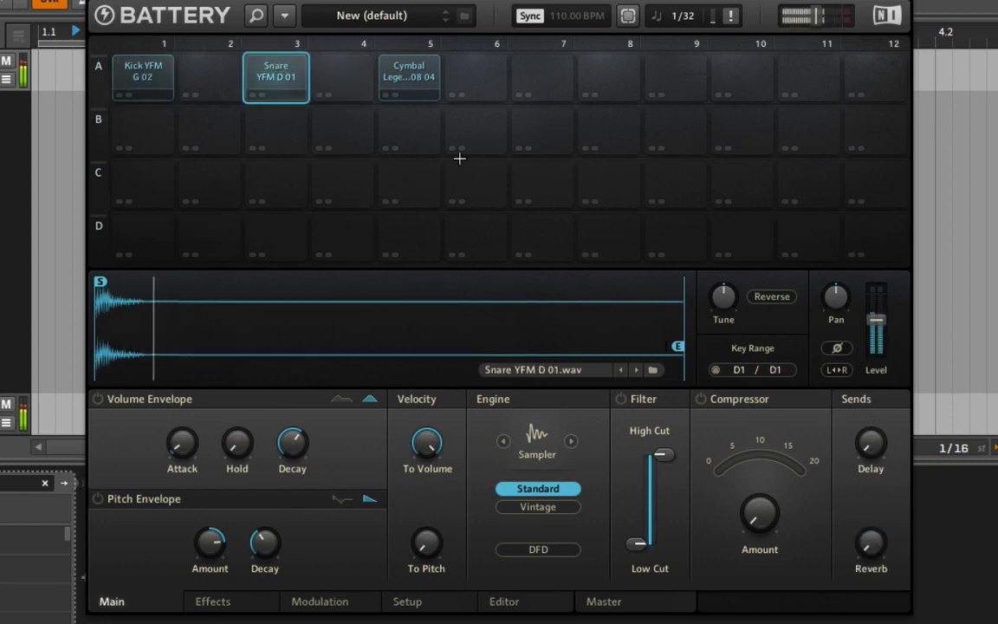
pyautogui.moveTo(865, 541); pyautogui.dragTo(855, 443)
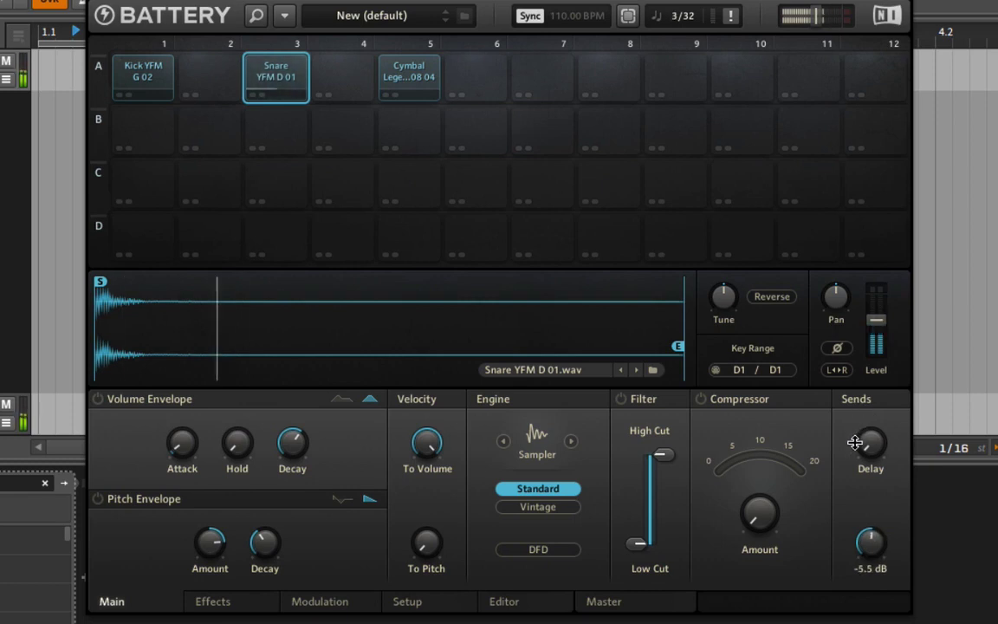
# - Increase the size of the reverb in the master section
pyautogui.click(639, 599)
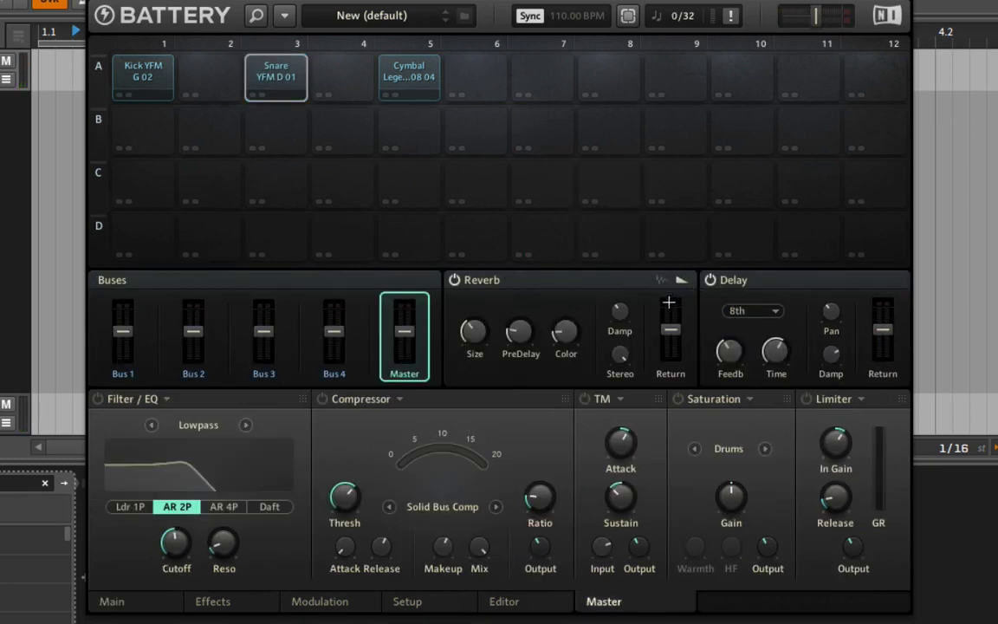
pyautogui.moveTo(479, 329); pyautogui.dragTo(511, 277)
# - Look through the factory presets of the master Limiter and TM effects, and select the kick cell
pyautogui.click(833, 399)
pyautogui.moveTo(831, 418)
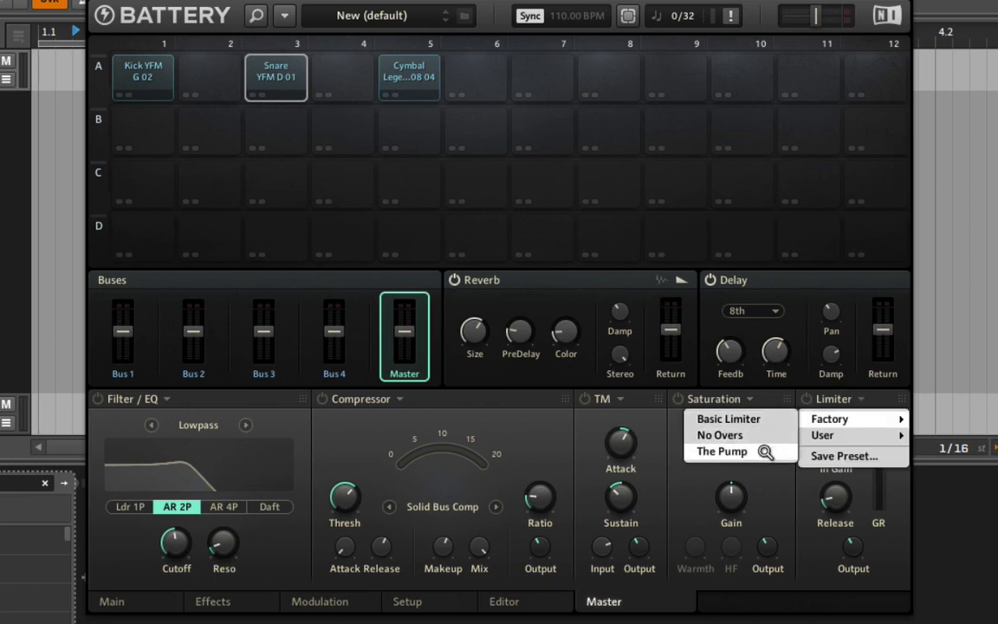
pyautogui.click(721, 451)
pyautogui.click(622, 398)
pyautogui.moveTo(647, 419)
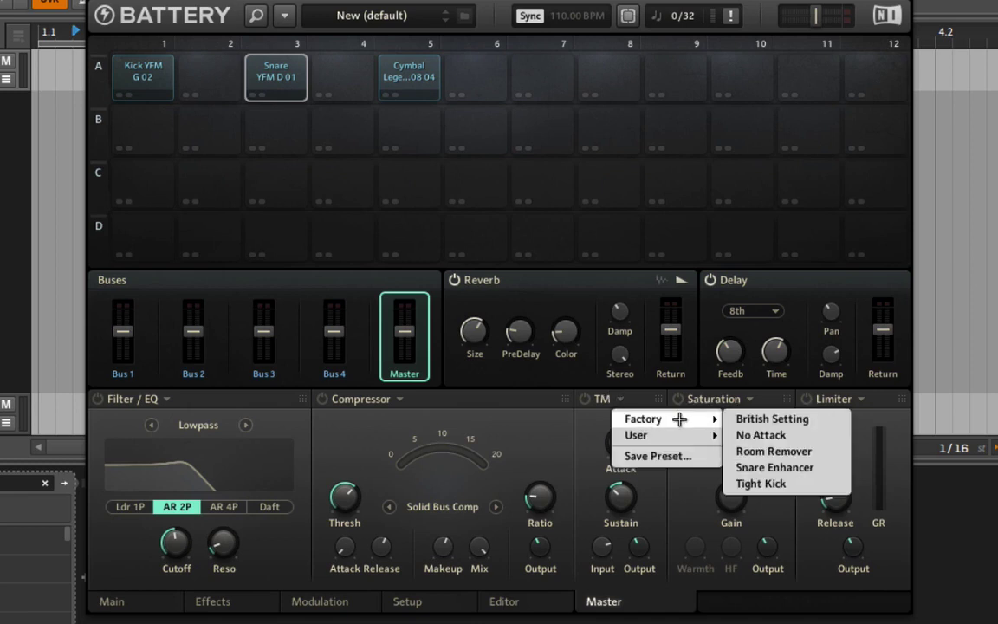
pyautogui.click(774, 481)
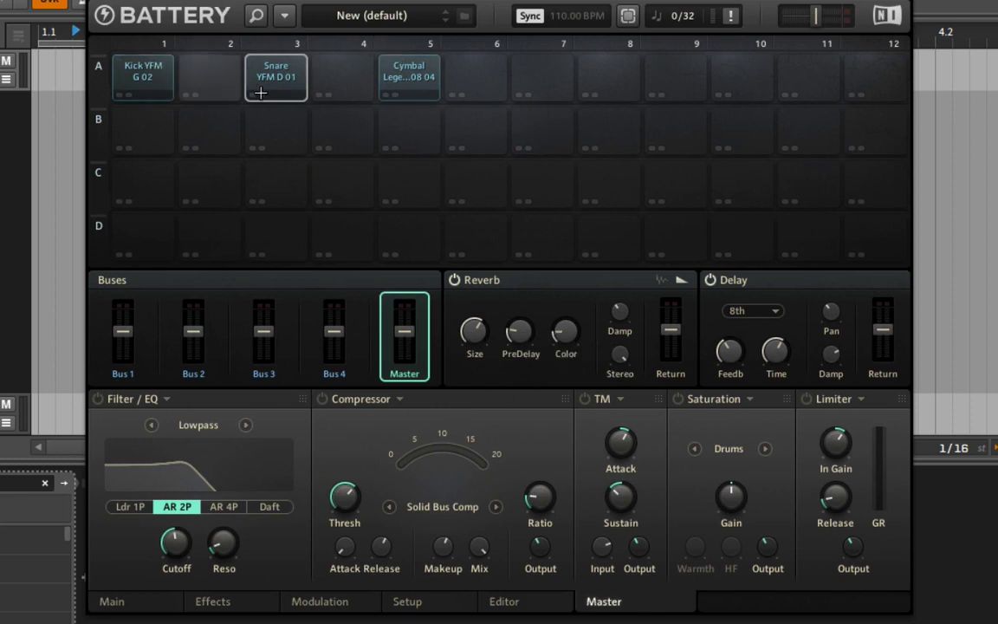
pyautogui.click(152, 78)
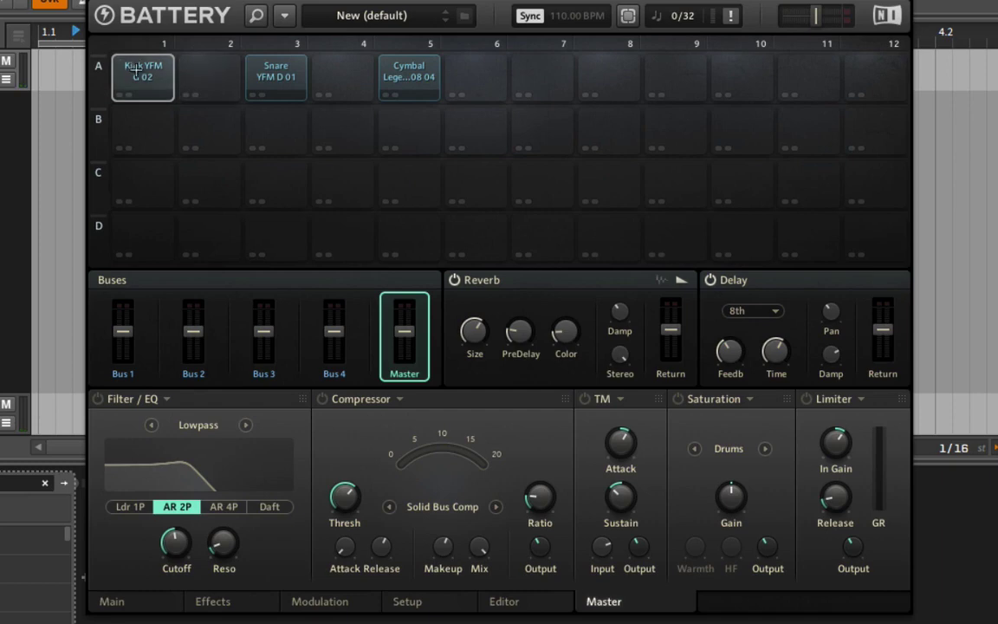
# - Try a delay send of about -7.3 dB on the kick cell, and try the delay send on the snare cell
pyautogui.click(149, 606)
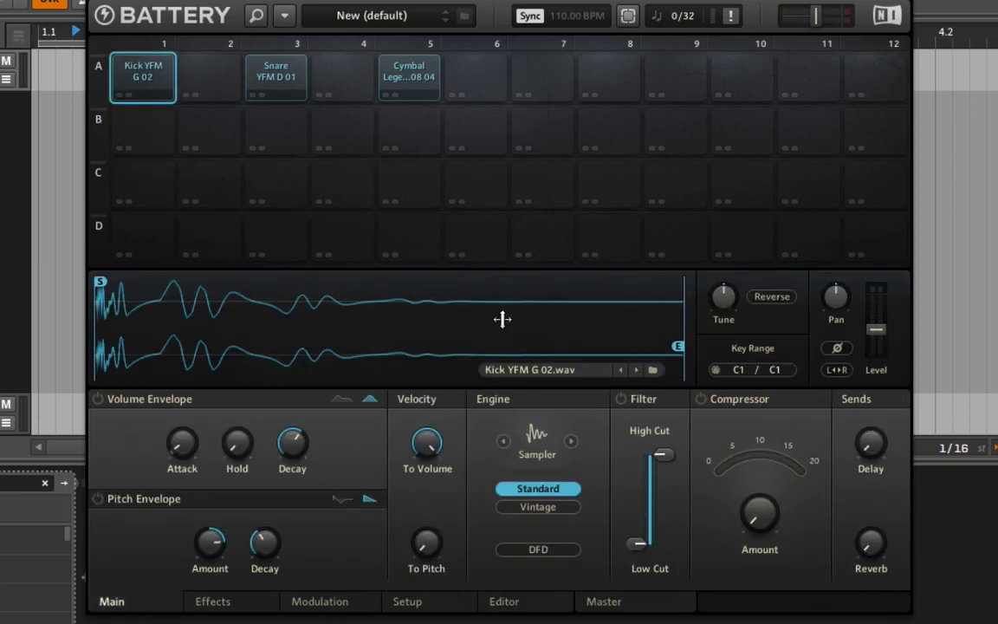
pyautogui.moveTo(877, 456); pyautogui.dragTo(885, 356)
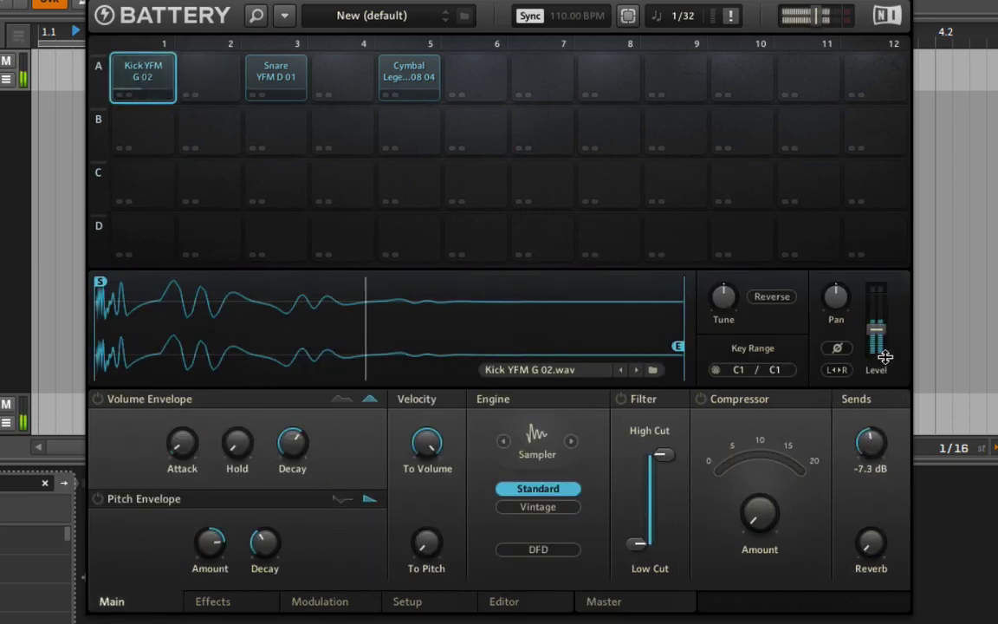
pyautogui.click(286, 73)
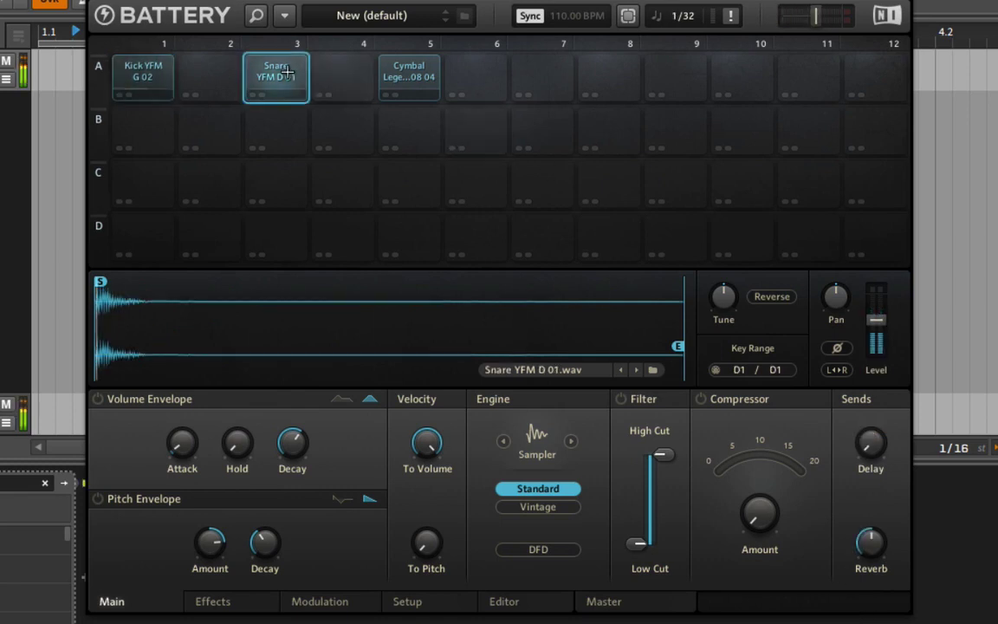
pyautogui.moveTo(871, 444); pyautogui.dragTo(882, 340)
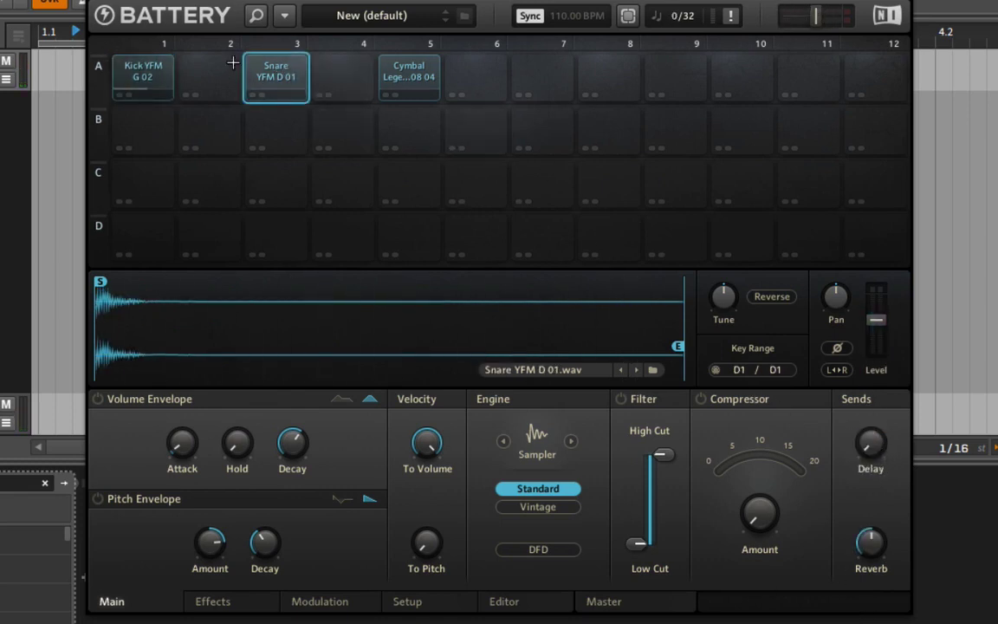
pyautogui.click(143, 74)
pyautogui.moveTo(875, 455)
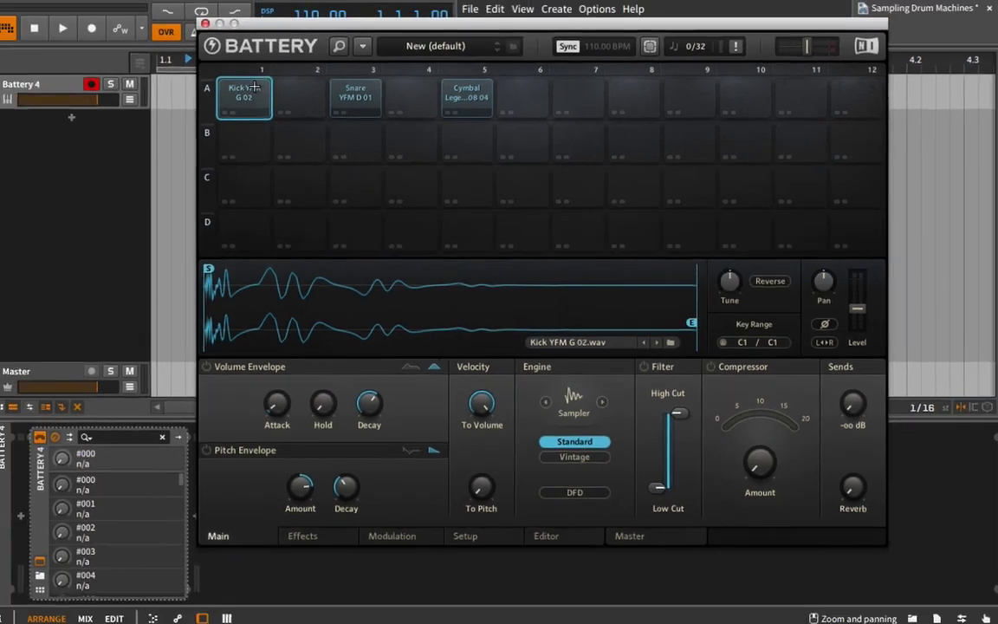
# - Look through the output routing options available for the kick cell
pyautogui.rightClick(156, 63)
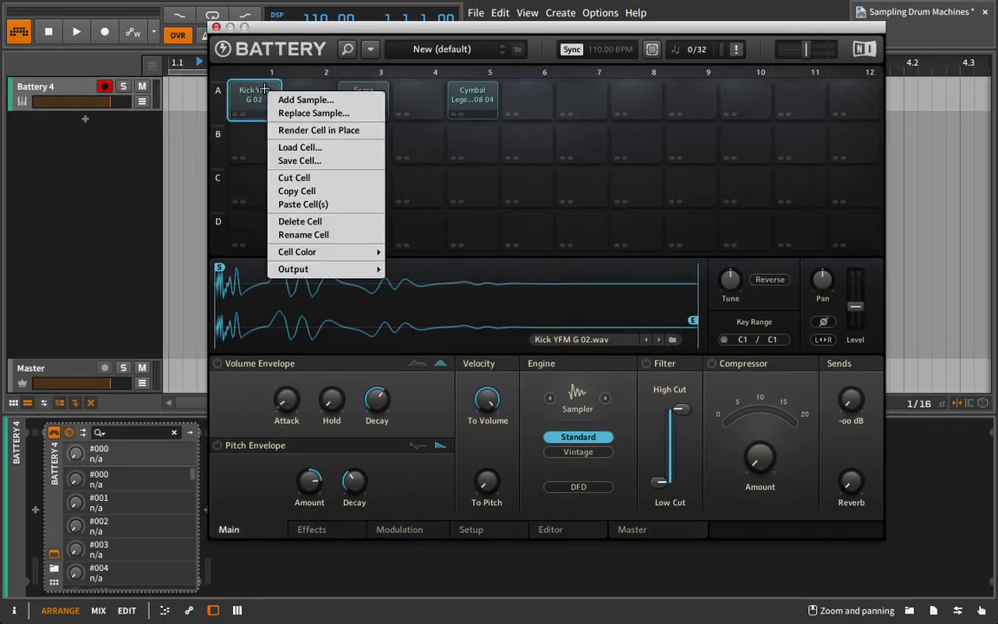
pyautogui.moveTo(381, 269)
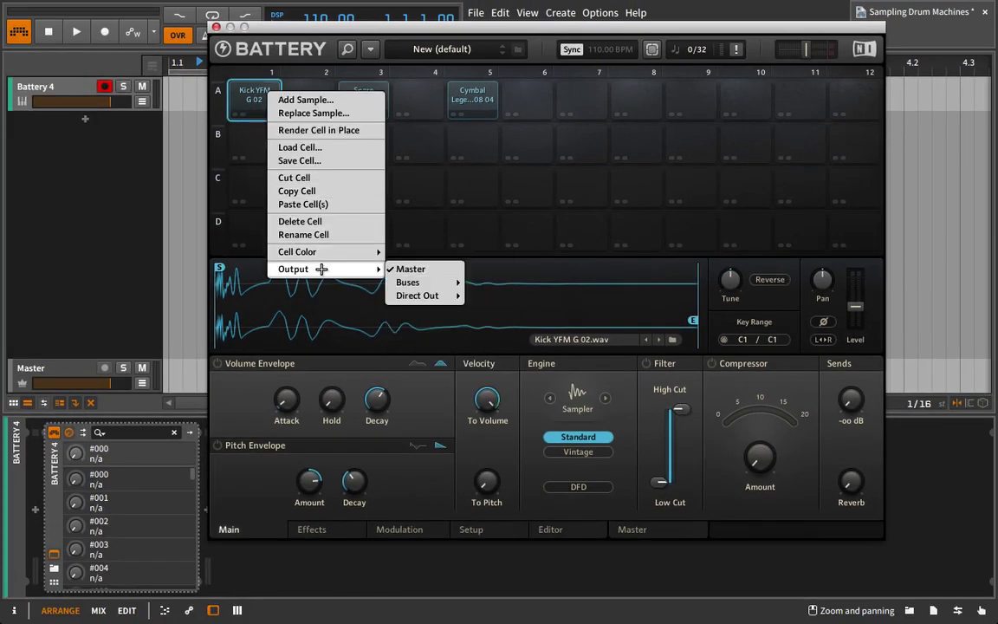
pyautogui.moveTo(405, 296)
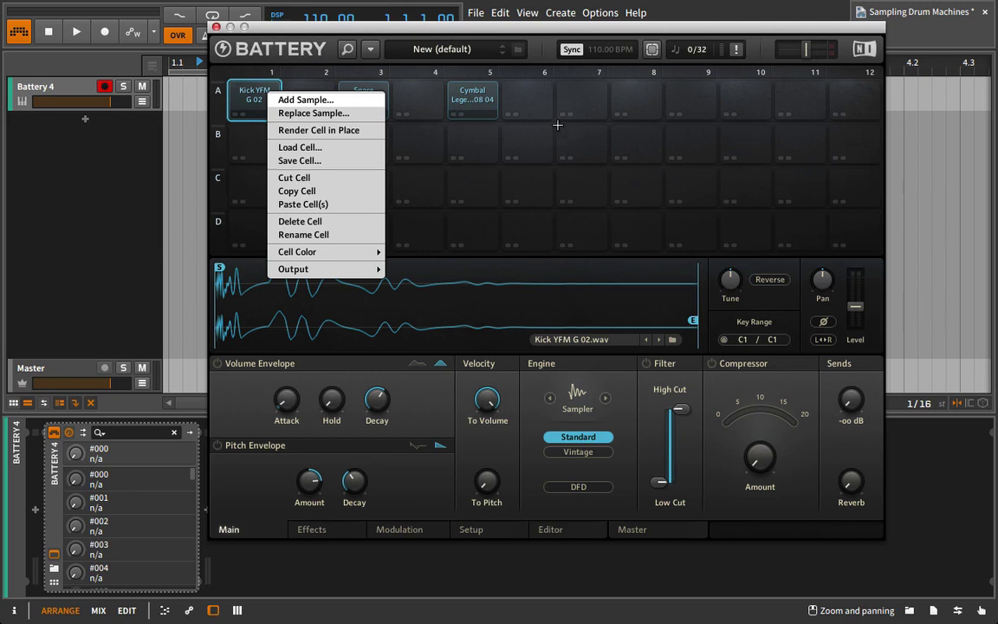
pyautogui.click(557, 124)
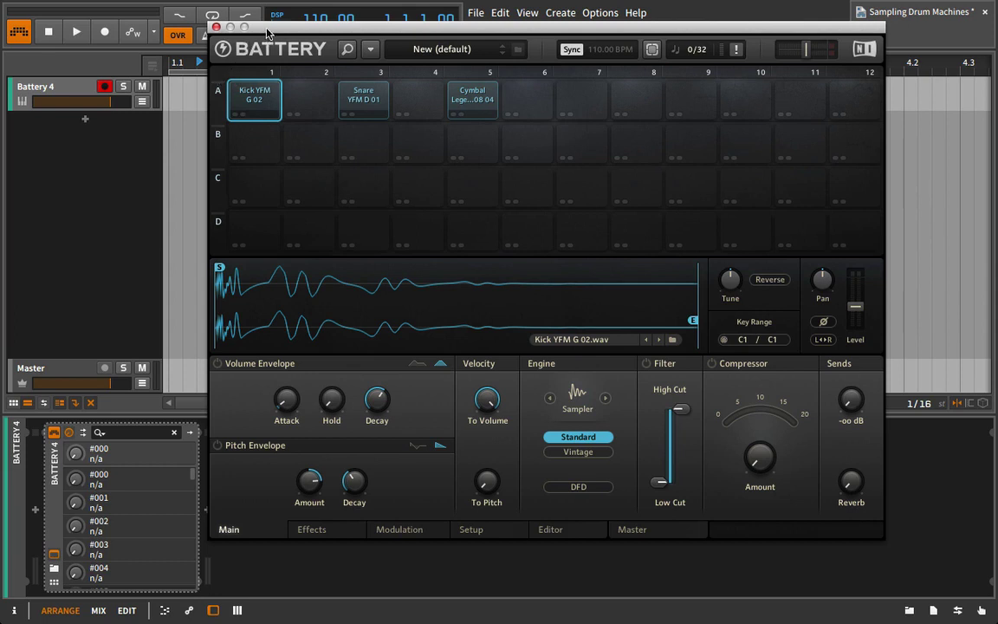
# - Route the kick cell's output to the direct out St 3/4
pyautogui.moveTo(266, 33); pyautogui.dragTo(341, 36)
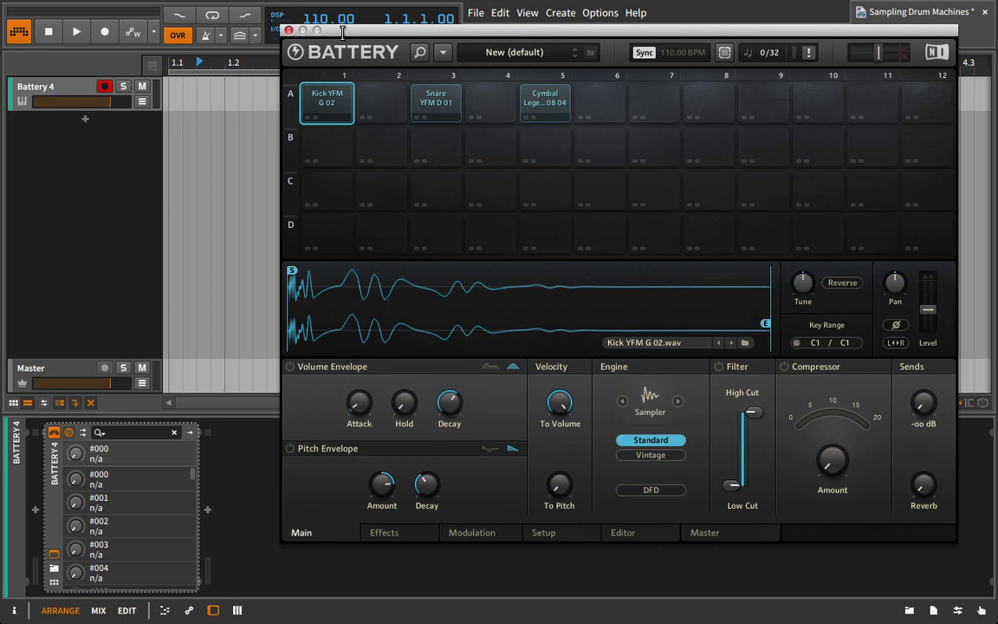
pyautogui.rightClick(333, 100)
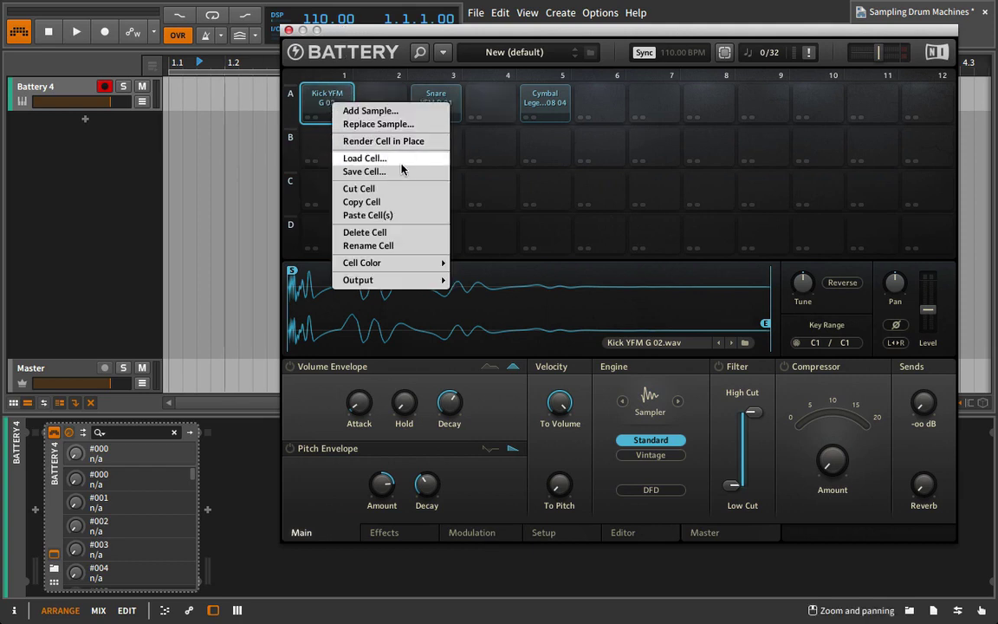
pyautogui.moveTo(423, 279)
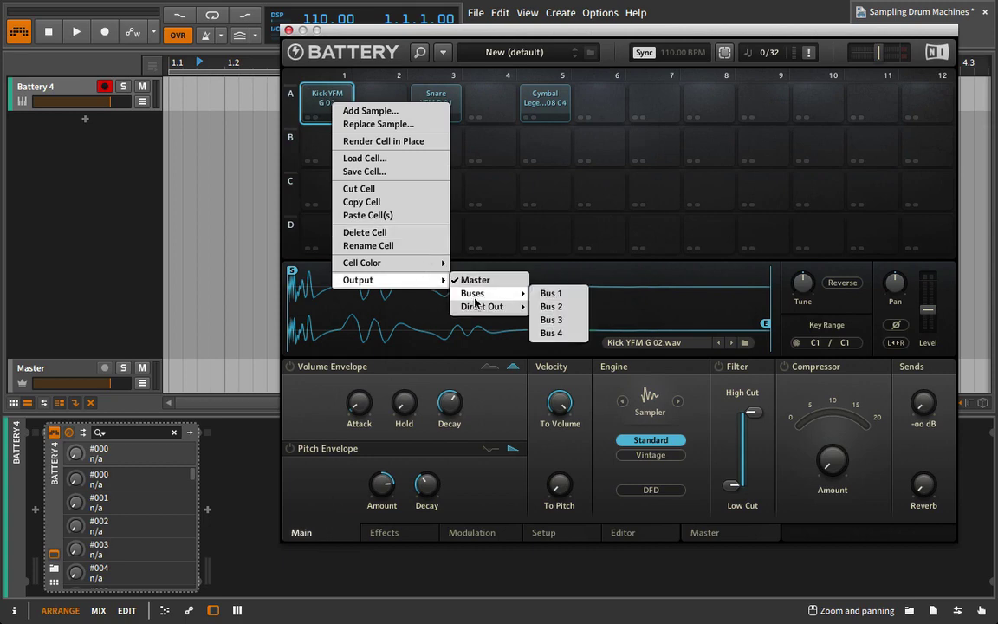
pyautogui.moveTo(487, 292)
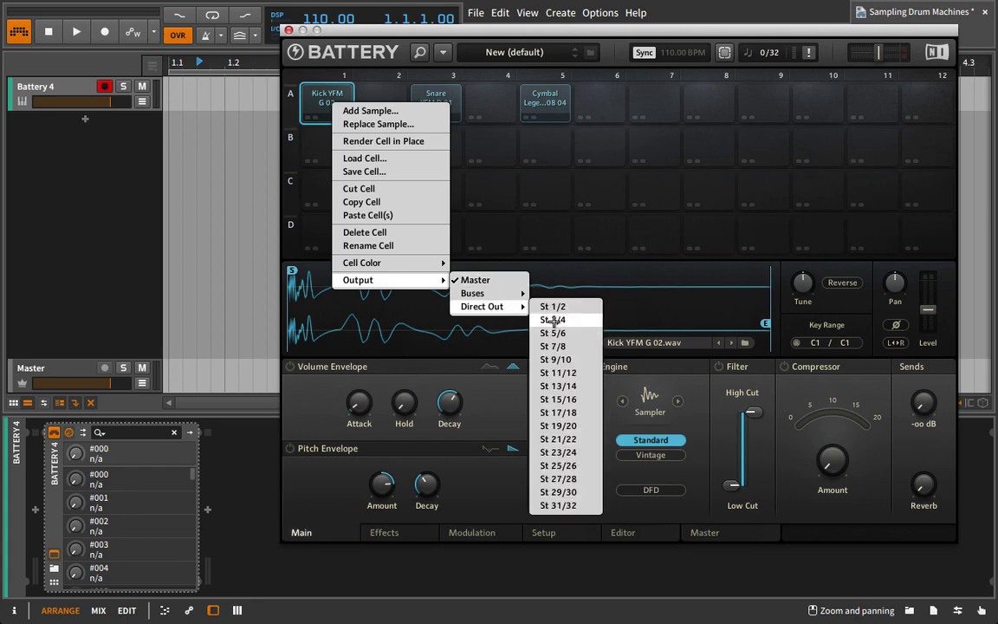
pyautogui.click(552, 320)
# - Route the snare cell's output to the direct out St 5/6
pyautogui.click(436, 98)
pyautogui.rightClick(447, 106)
pyautogui.moveTo(537, 284)
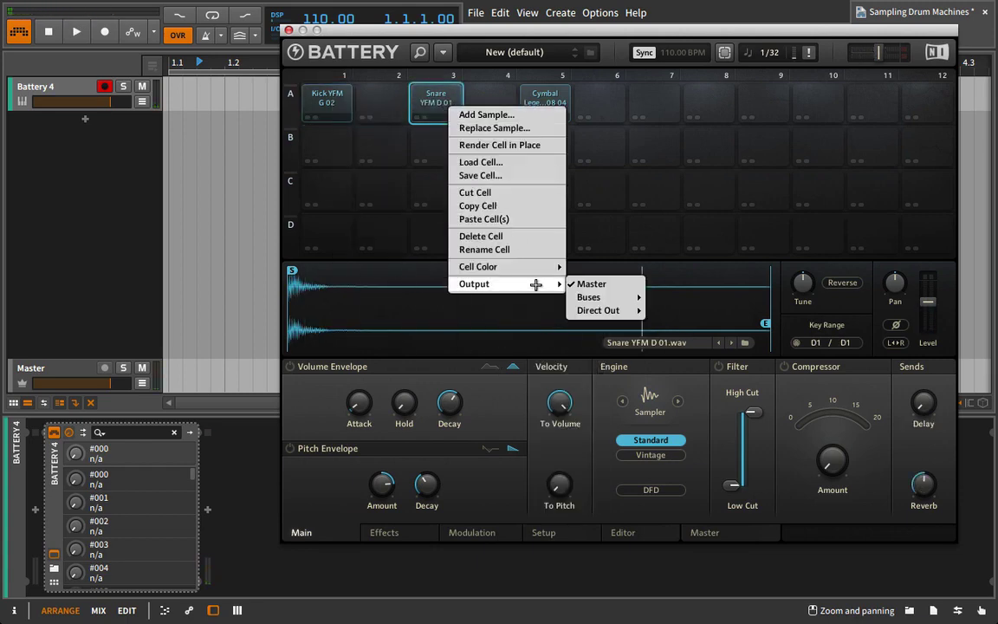
pyautogui.moveTo(634, 310)
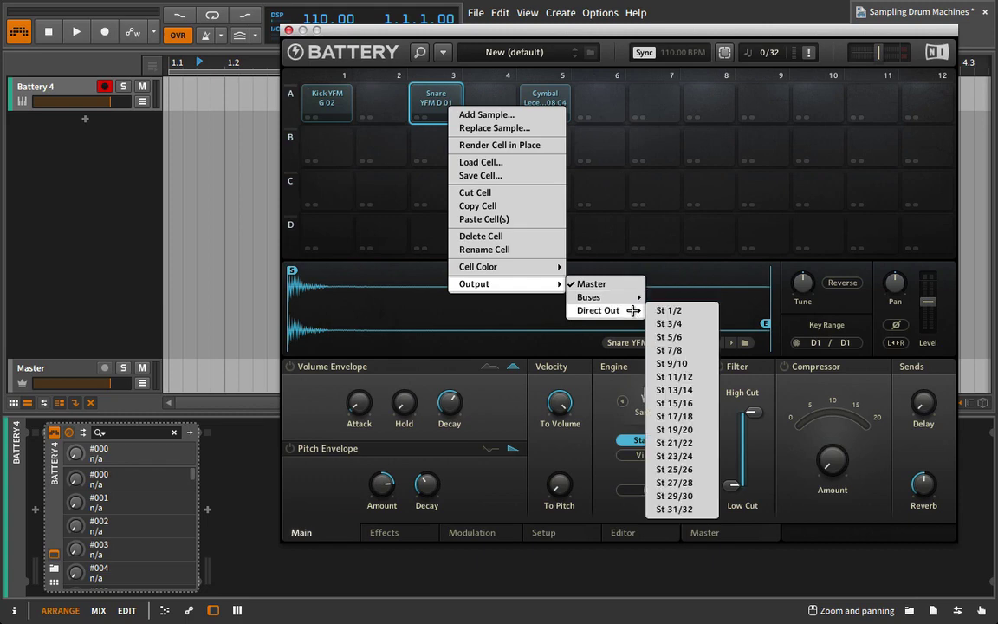
pyautogui.click(702, 337)
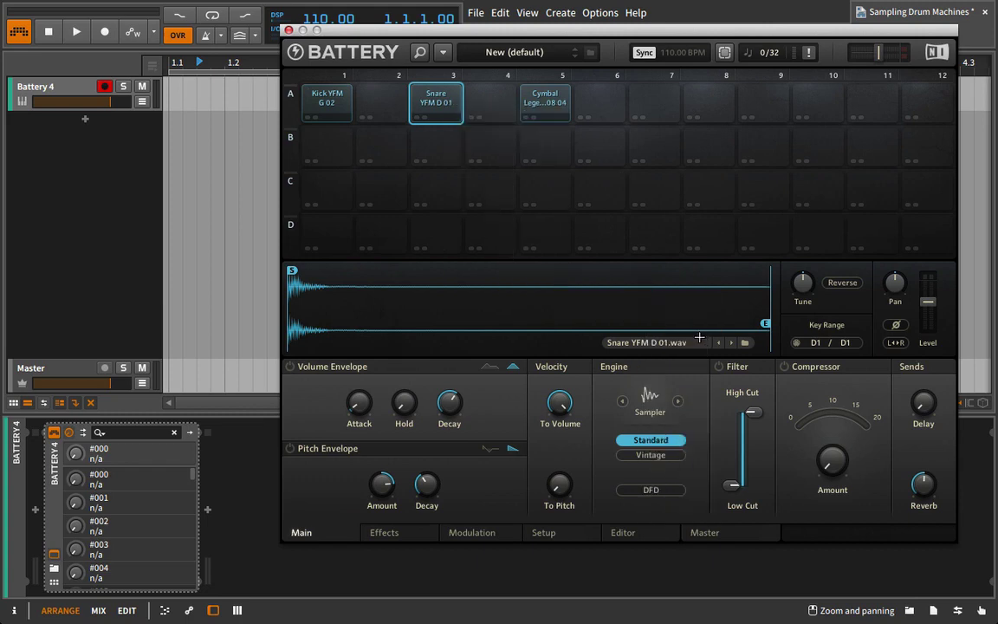
# - Route the cymbal cell's output to the direct out St 7/8
pyautogui.click(545, 97)
pyautogui.rightClick(545, 99)
pyautogui.moveTo(635, 275)
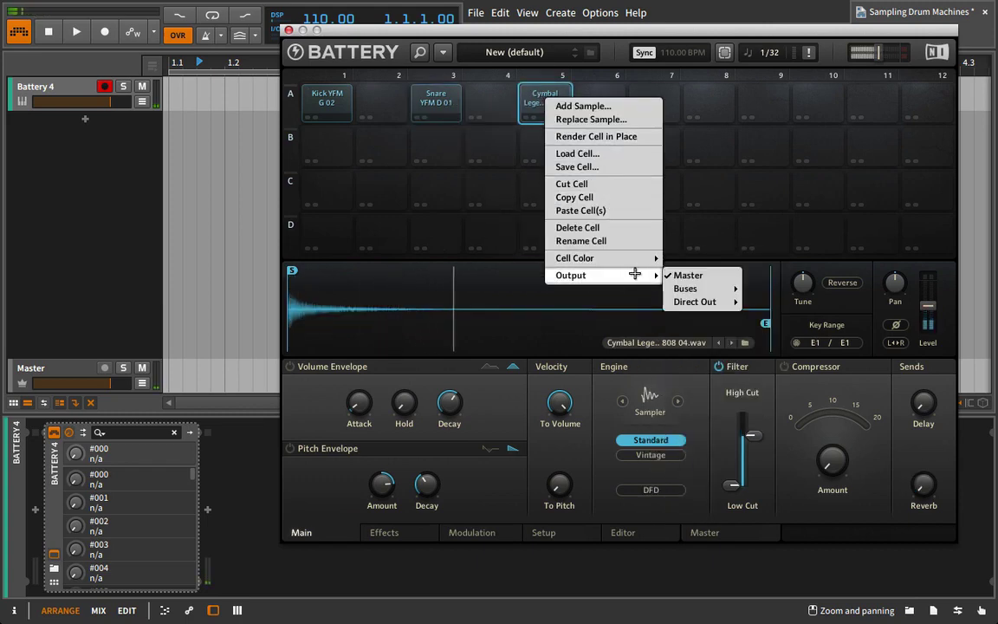
pyautogui.moveTo(693, 301)
pyautogui.click(789, 336)
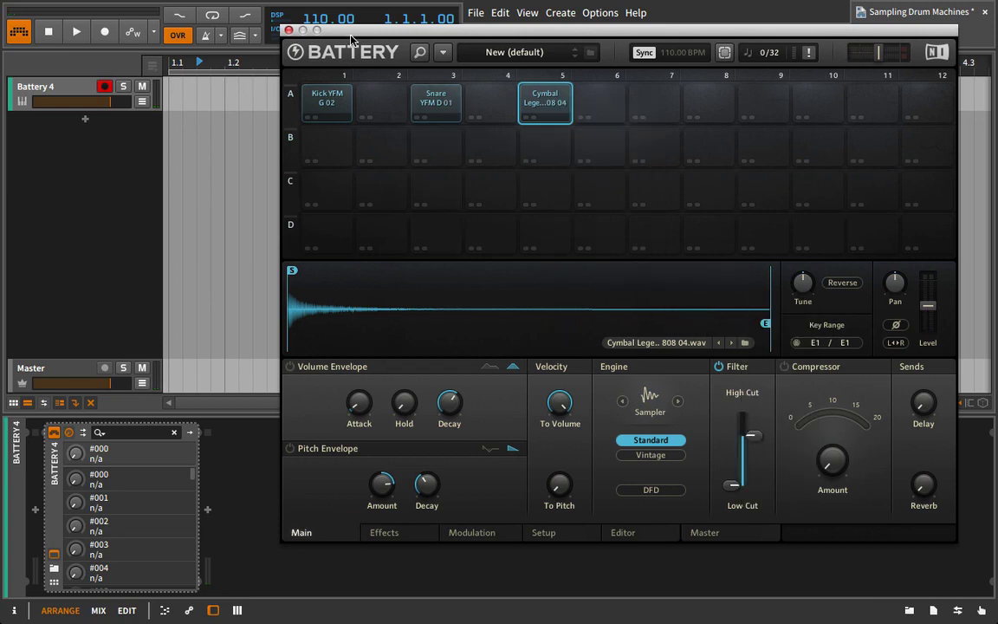
# - Turn the snare cell's reverb send all the way down to -oo dB
pyautogui.moveTo(351, 40); pyautogui.dragTo(317, 24)
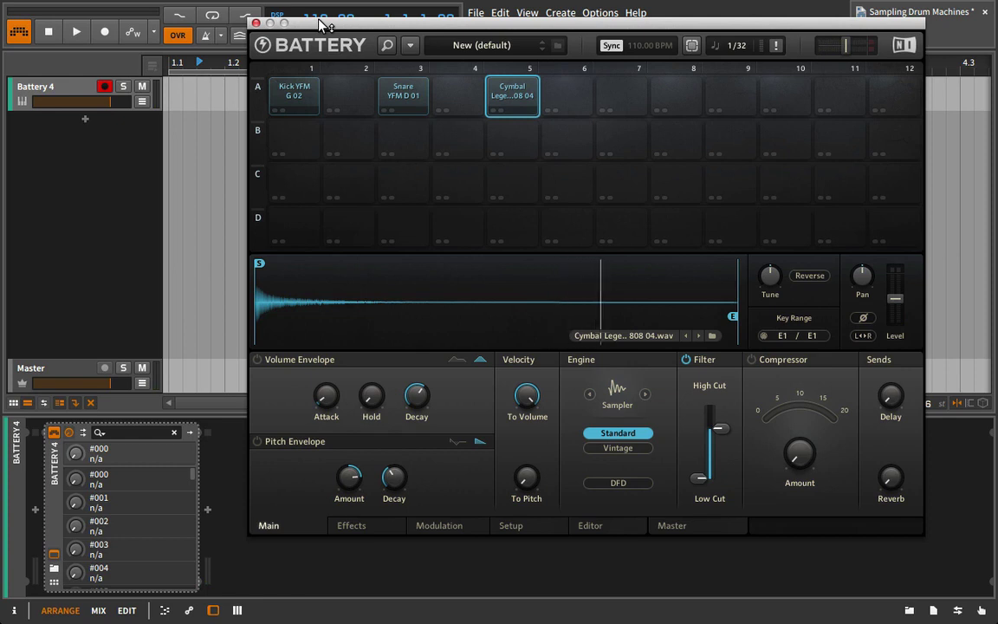
pyautogui.click(403, 91)
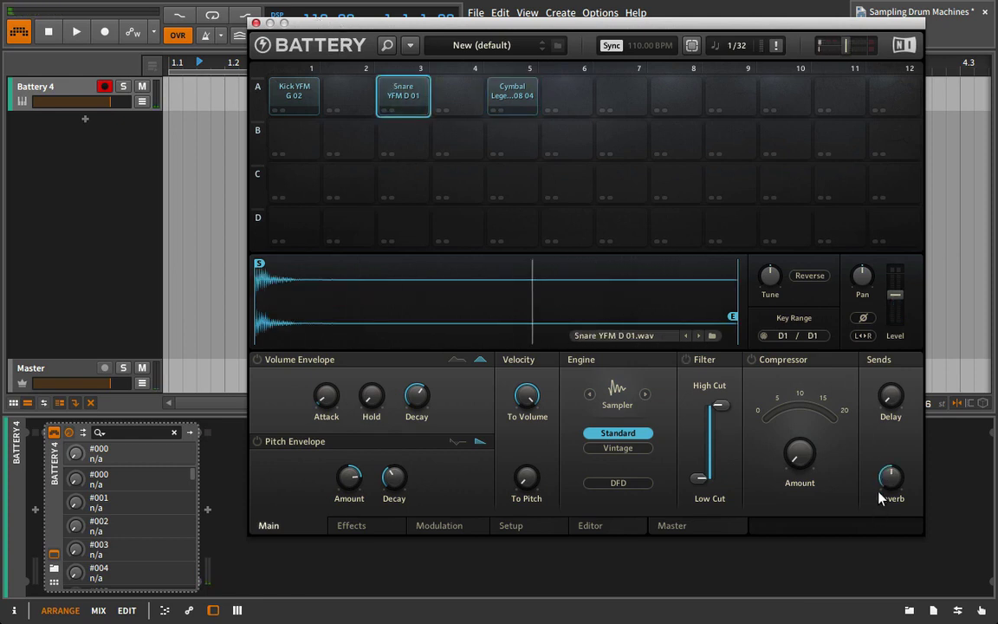
pyautogui.moveTo(881, 496)
pyautogui.moveTo(890, 477); pyautogui.dragTo(891, 529)
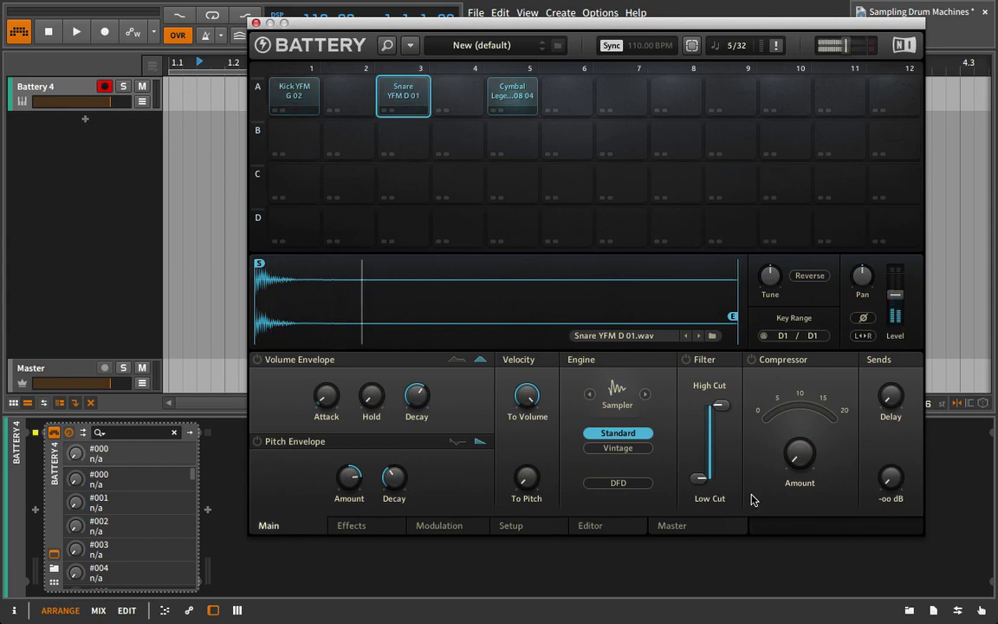
# - Close the plug-in window and add output chains for St 1/2 and St 3/4 to the Battery 4 device
pyautogui.click(257, 23)
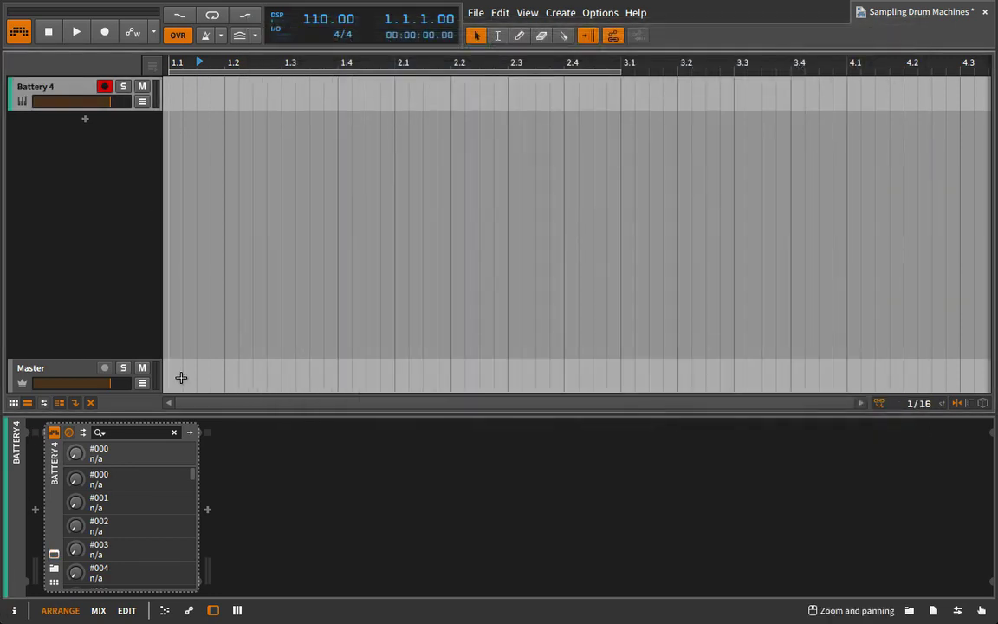
pyautogui.click(69, 433)
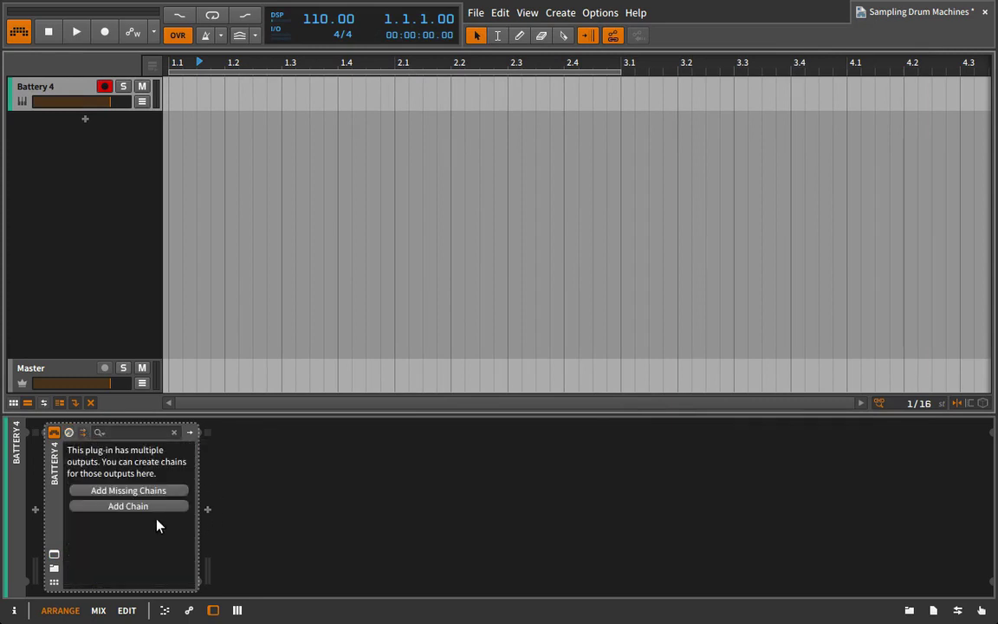
pyautogui.click(156, 509)
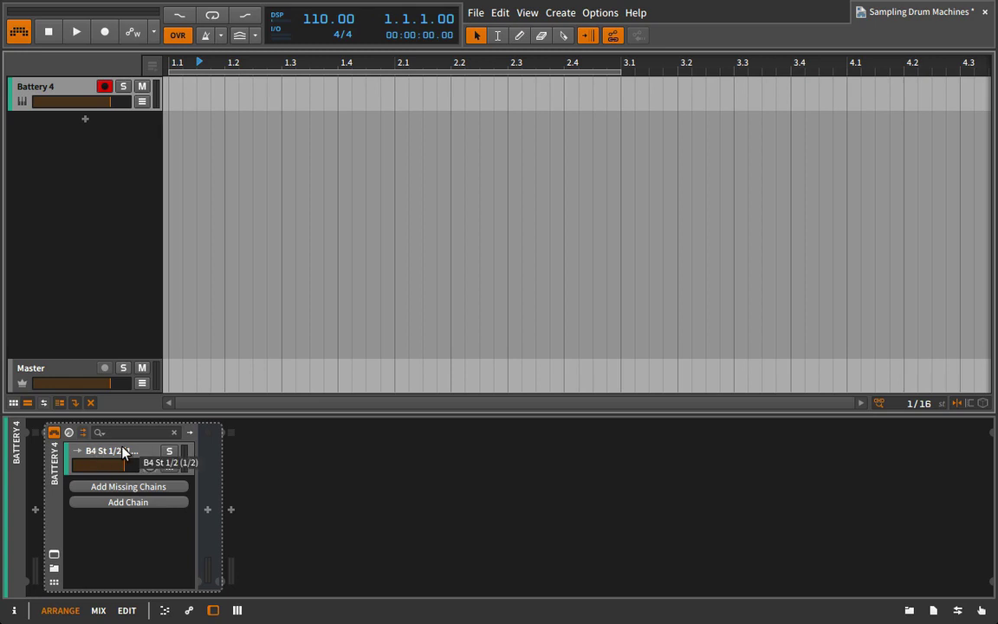
pyautogui.click(127, 502)
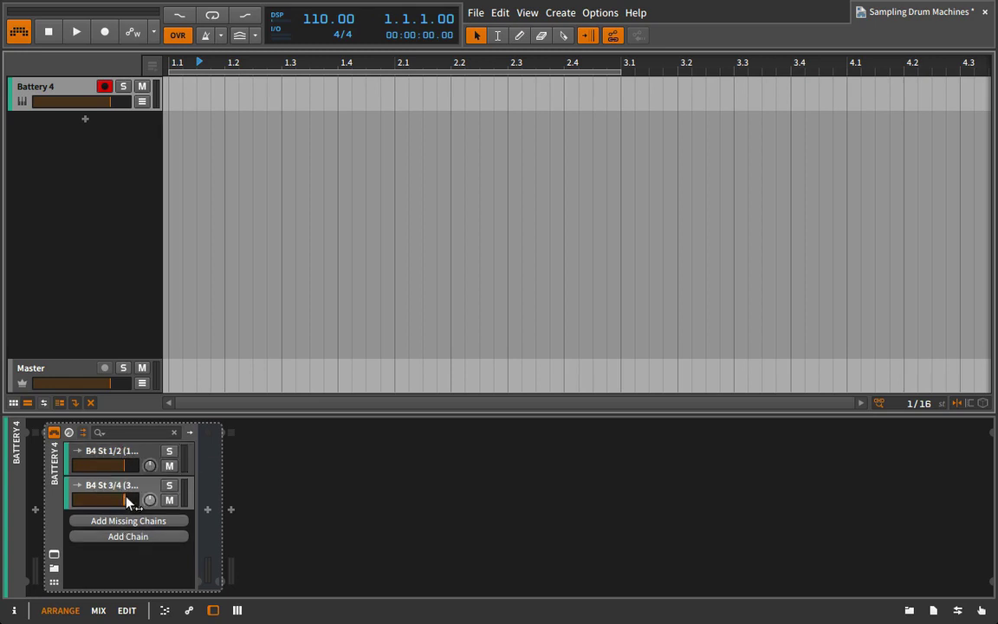
# - Rename the St 3/4 output chain to KICK
pyautogui.click(125, 492)
pyautogui.doubleClick(125, 492)
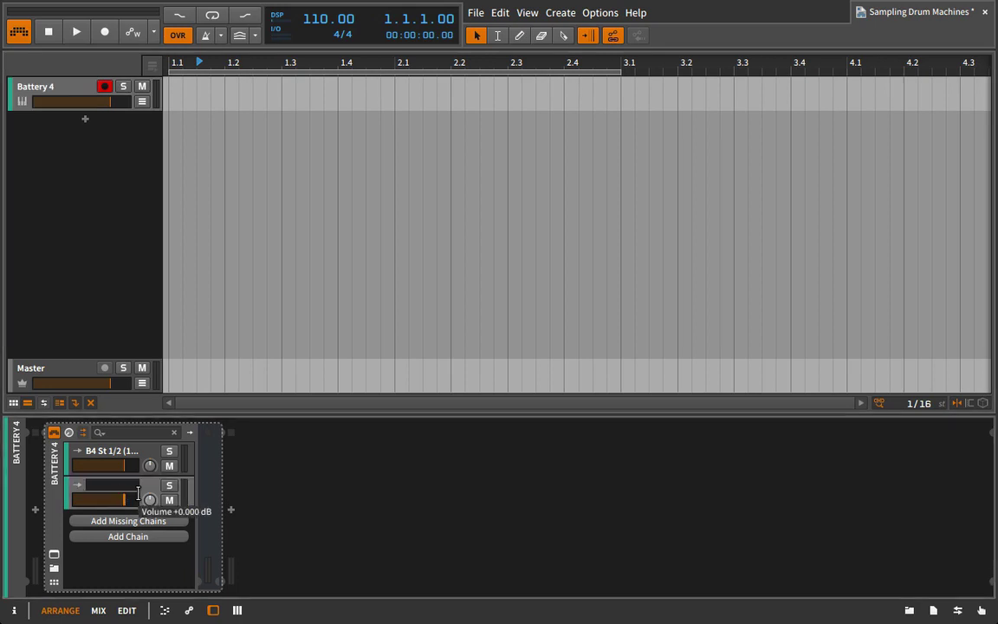
pyautogui.press('Return')
# - Rename the St 1/2 output chain to SENDS
pyautogui.click(130, 452)
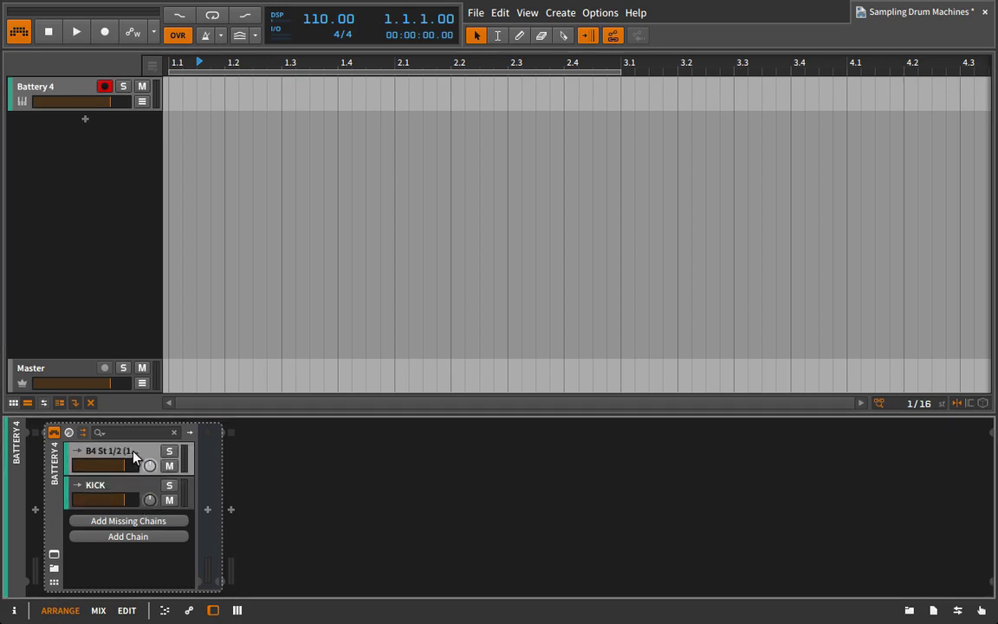
pyautogui.doubleClick(132, 451)
pyautogui.write('SE')
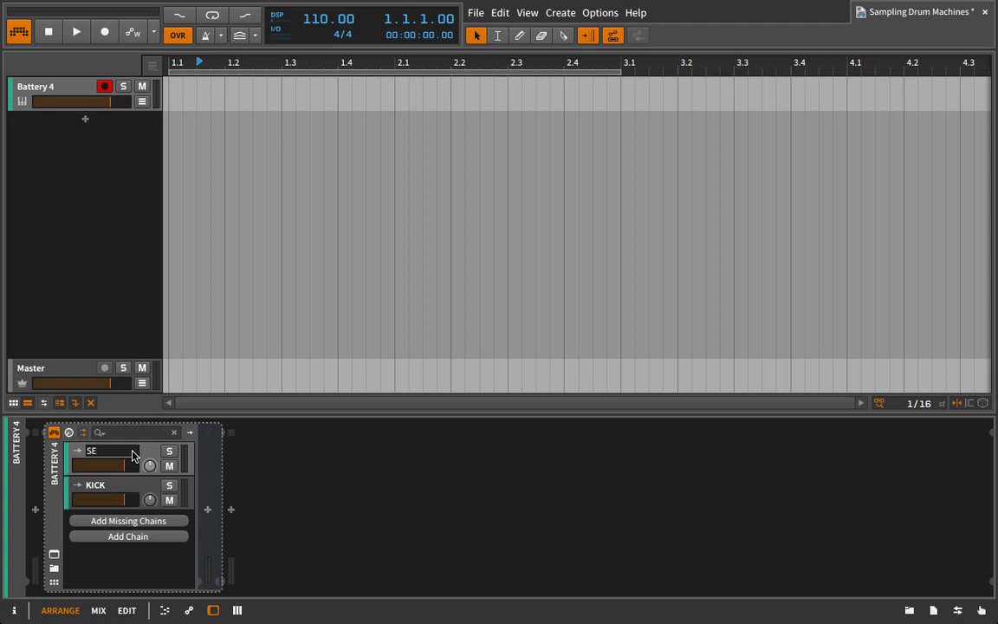
pyautogui.write('NDS')
pyautogui.press('Return')
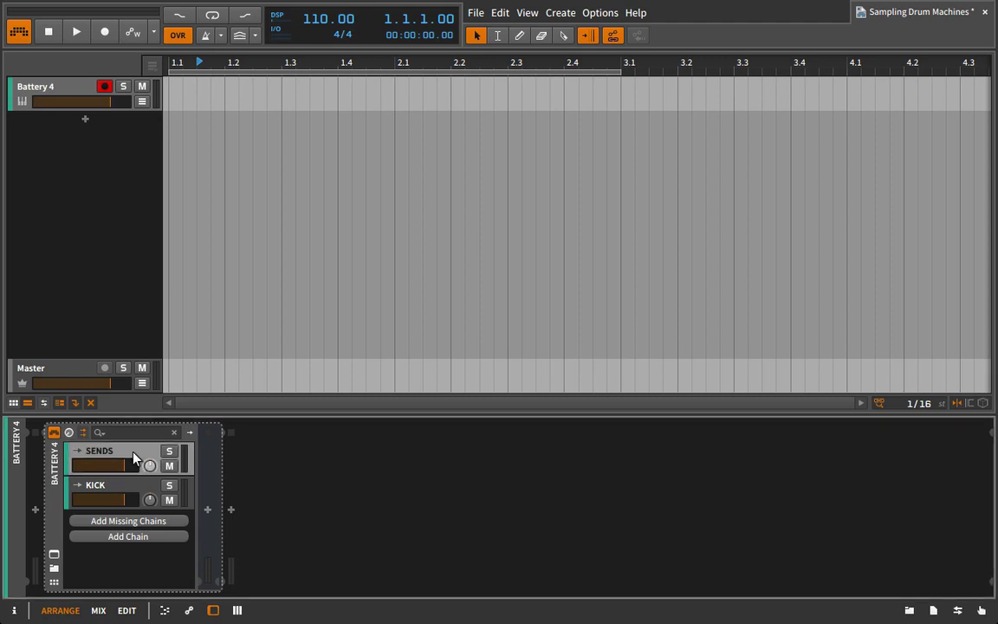
# - Add an output chain for St 5/6 and name it SNARE
pyautogui.click(145, 538)
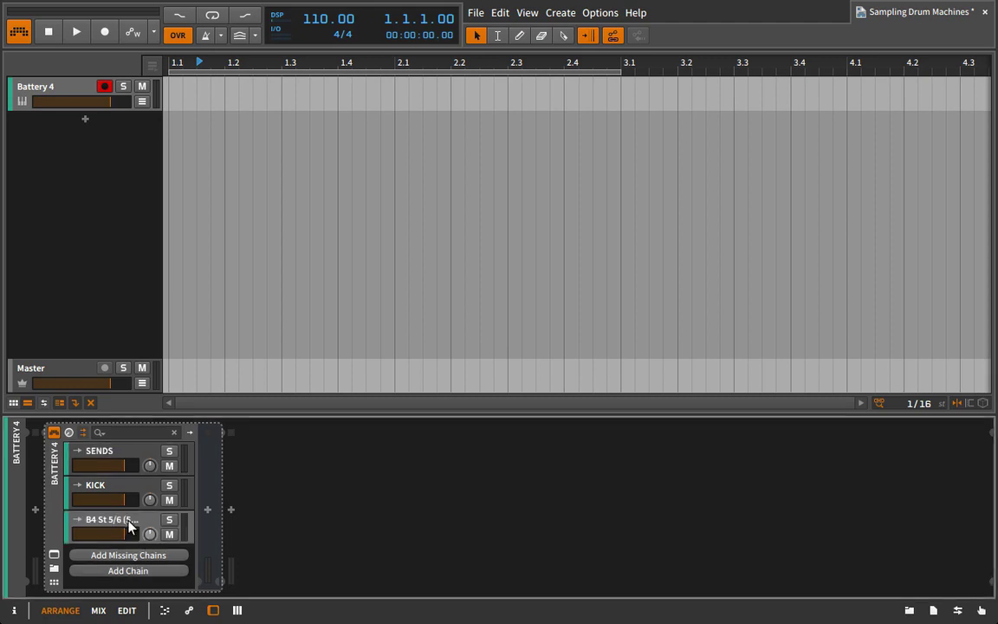
pyautogui.doubleClick(128, 524)
pyautogui.write('SNARE')
pyautogui.press('Return')
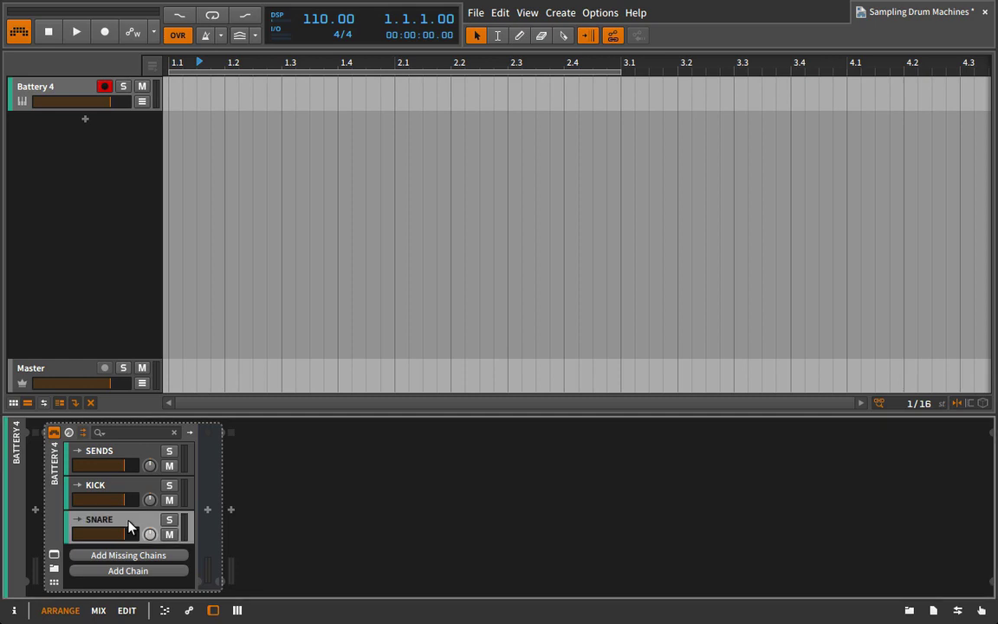
# - Add an output chain for St 7/8 and name it CRASH
pyautogui.click(143, 572)
pyautogui.scroll(-1, 130, 567)
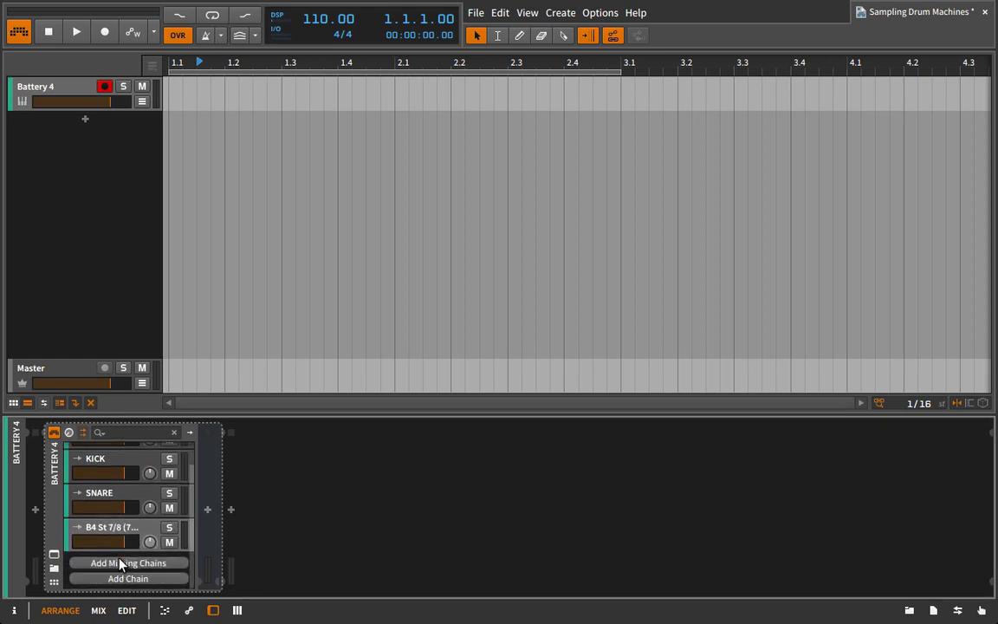
pyautogui.doubleClick(119, 529)
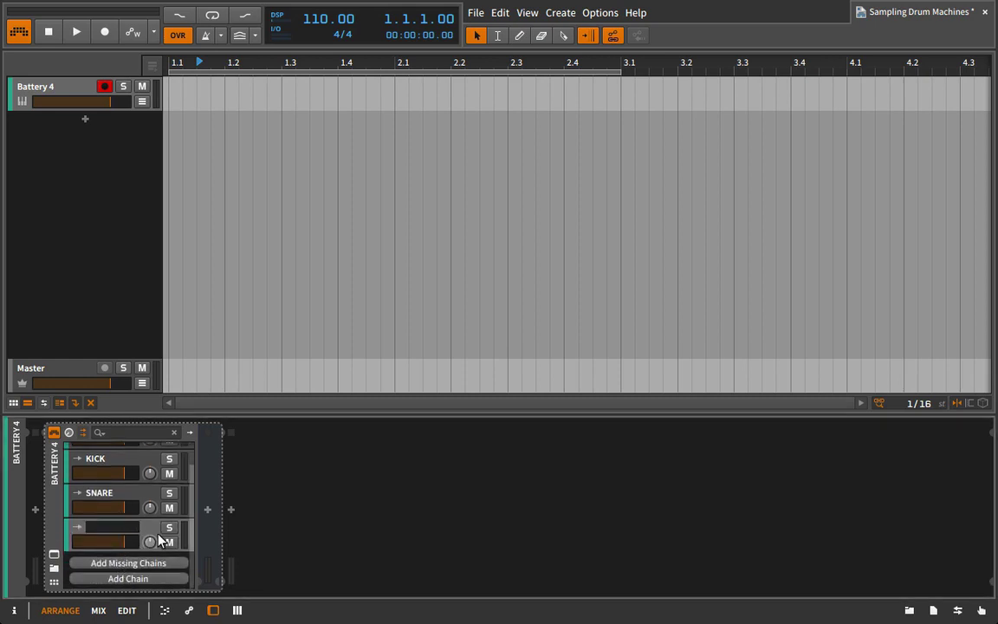
pyautogui.write('CRASH')
pyautogui.press('Return')
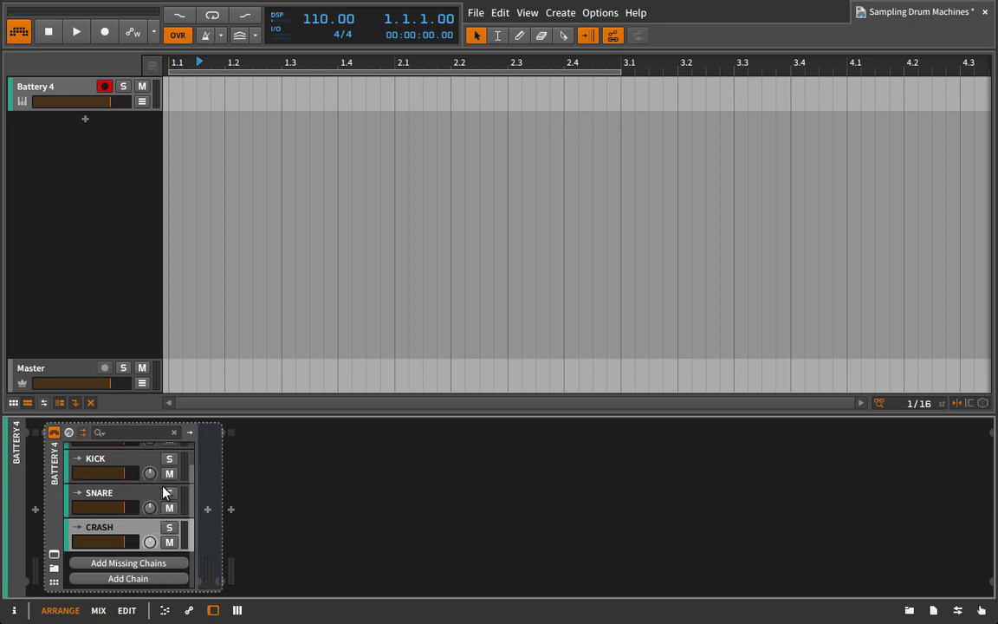
# - Reopen the plug-in window of the Battery 4 device
pyautogui.scroll(2, 163, 489)
pyautogui.click(54, 554)
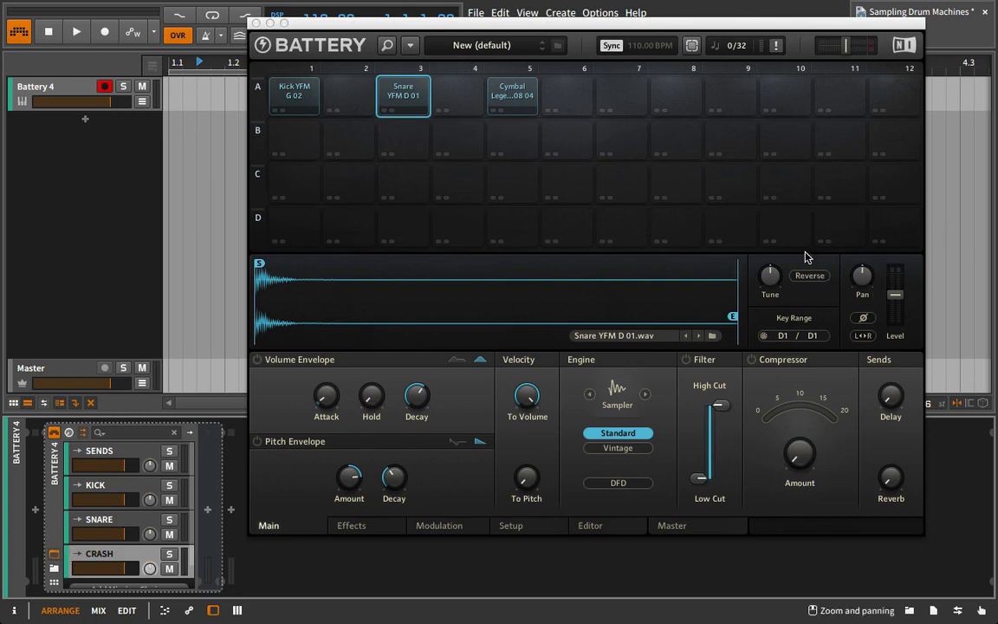
# - Select the cymbal cell, close the plug-in window, and show Battery 4's output chains as separate channels in the mixer
pyautogui.click(514, 95)
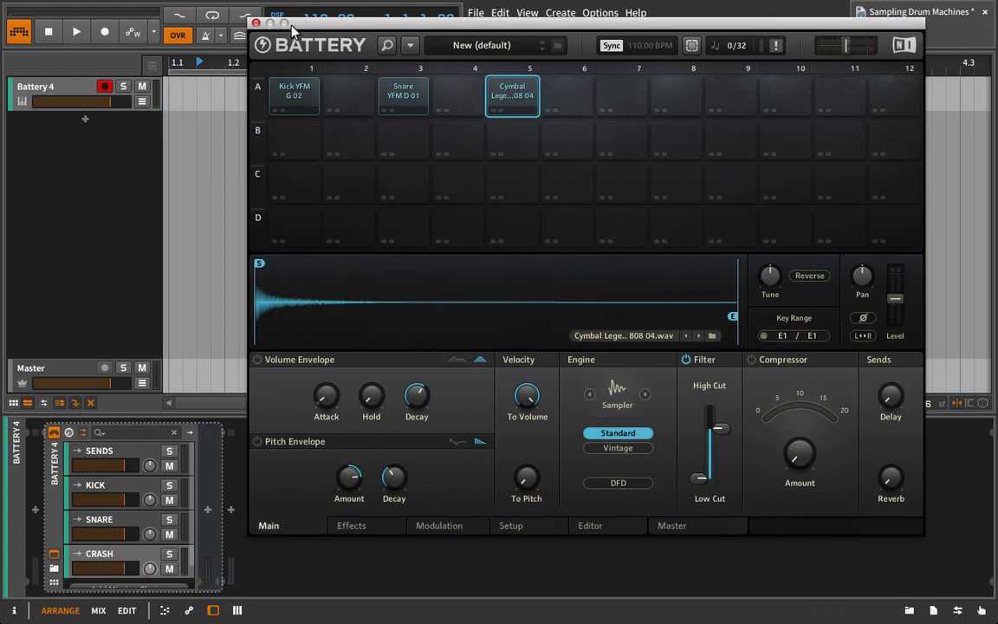
pyautogui.click(255, 23)
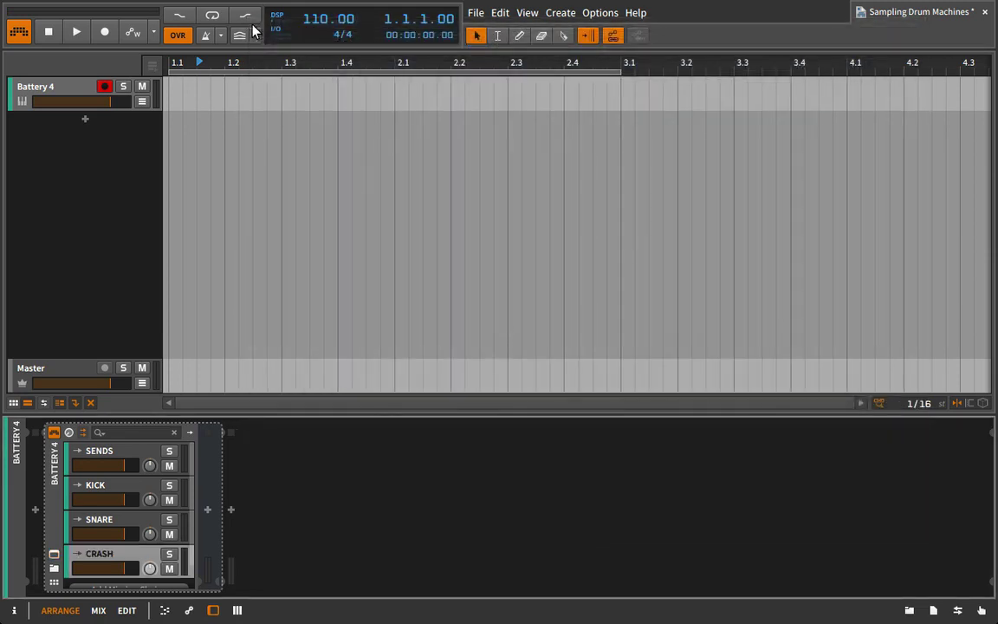
pyautogui.hotkey('alt', '2')
pyautogui.click(123, 69)
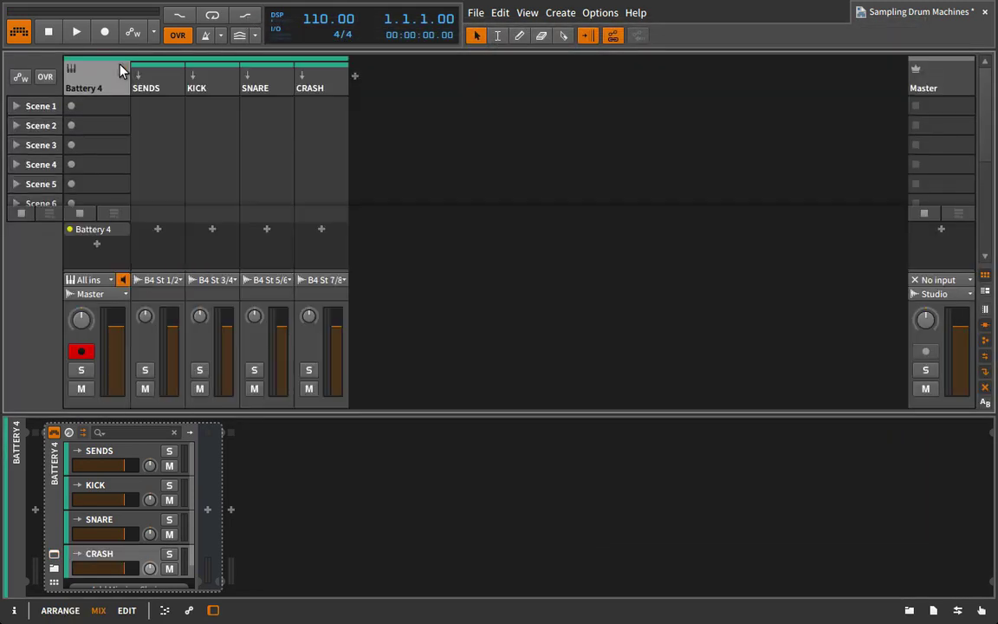
# - Examine the device chains of the SENDS, KICK, SNARE and CRASH mixer channels one after another
pyautogui.click(160, 76)
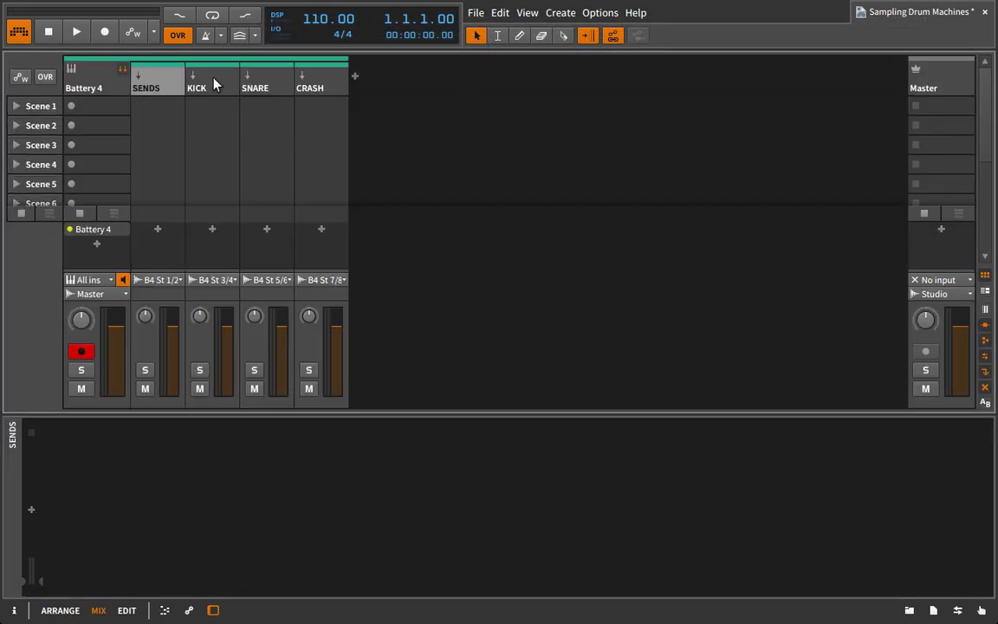
pyautogui.click(256, 84)
pyautogui.click(305, 78)
pyautogui.click(169, 77)
pyautogui.click(227, 78)
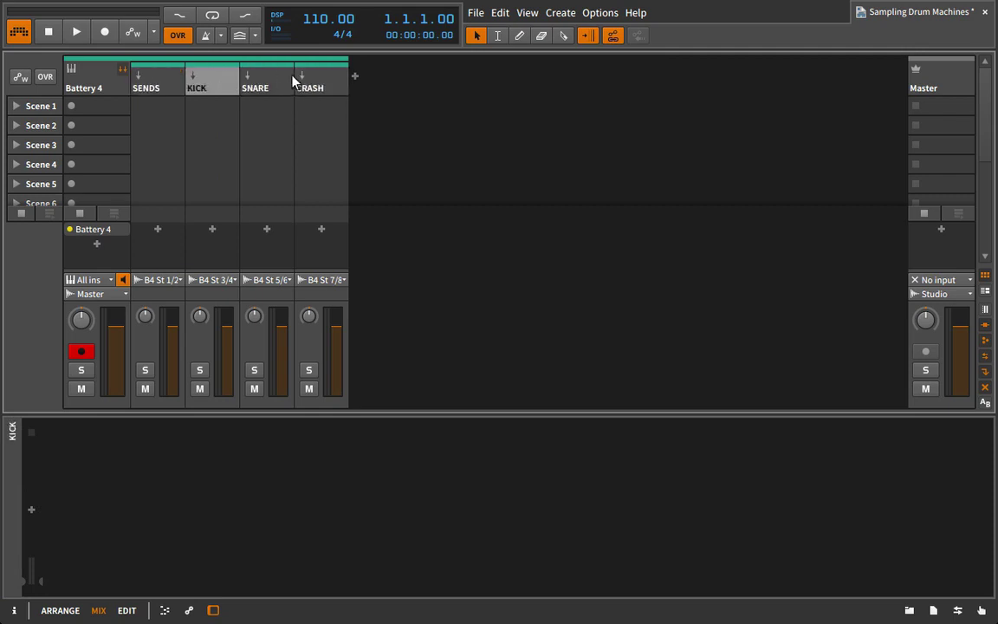
pyautogui.click(315, 82)
pyautogui.click(206, 82)
pyautogui.click(162, 82)
pyautogui.click(314, 83)
pyautogui.click(258, 85)
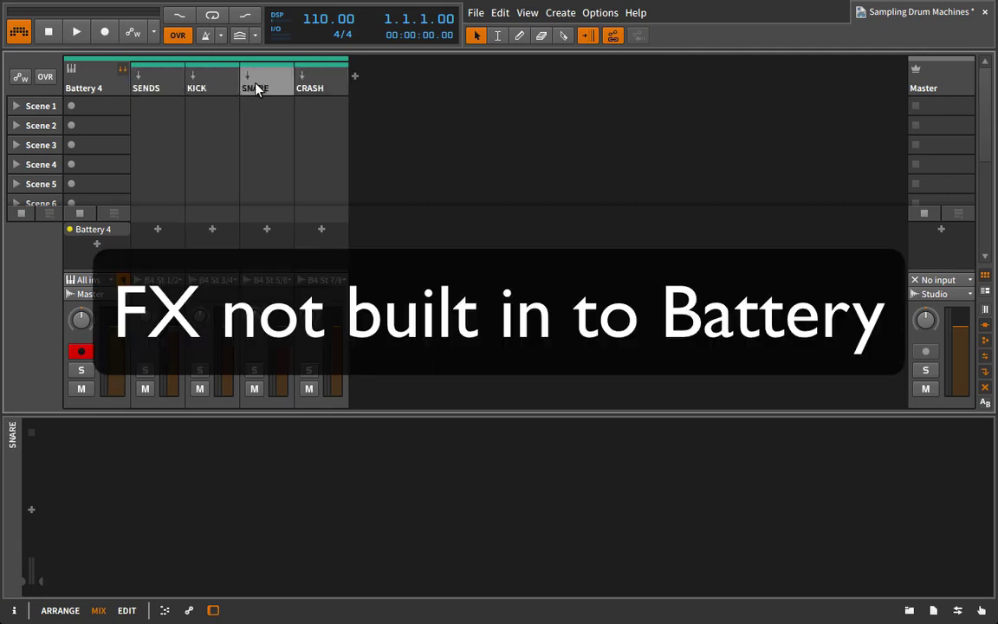
pyautogui.click(201, 84)
pyautogui.click(169, 87)
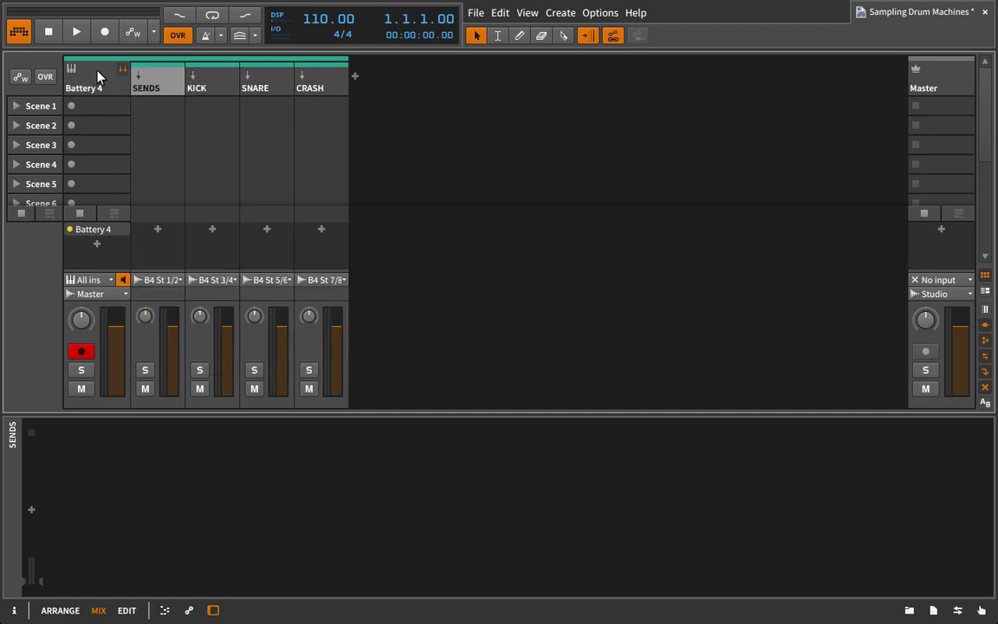
# - Reopen the Battery 4 plug-in window from its track and hide the device chain to enlarge the mixer
pyautogui.click(97, 76)
pyautogui.click(53, 432)
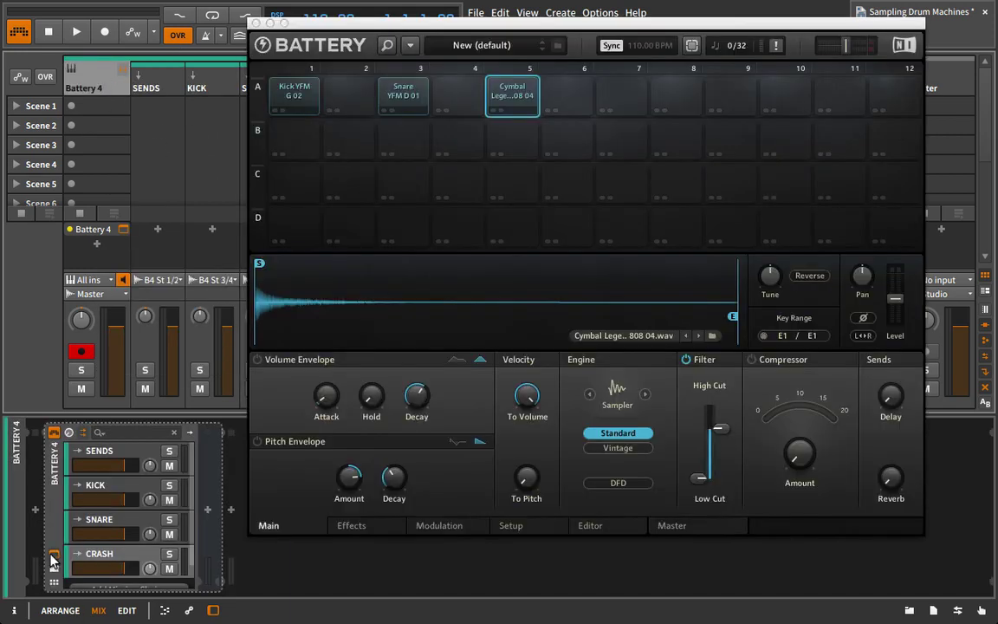
pyautogui.press('d')
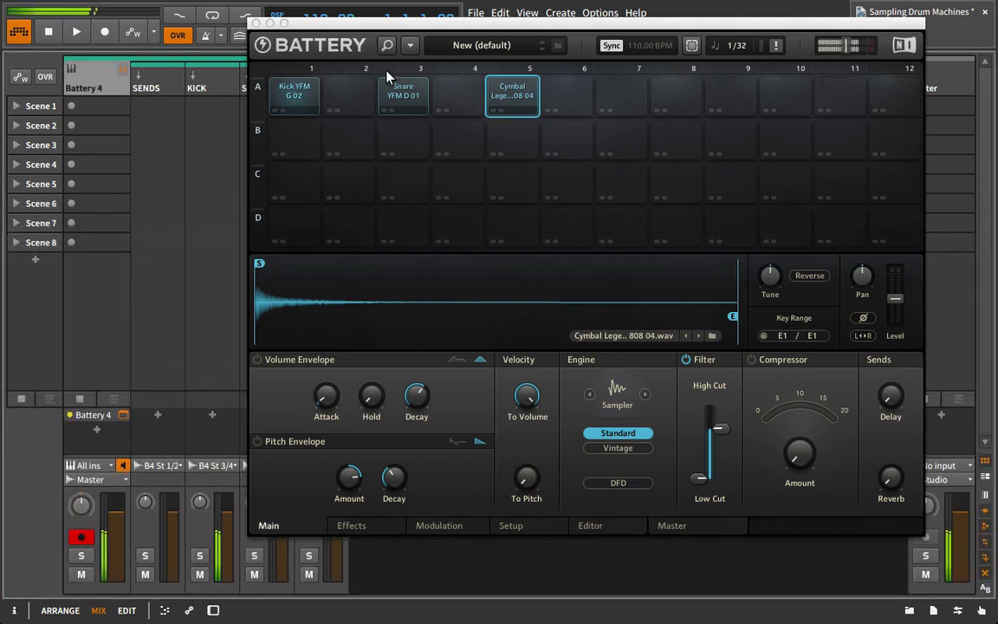
# - Set the Snare cell's Reverb send to -4.5 dB, play the cell, and close the plug-in window
pyautogui.click(400, 91)
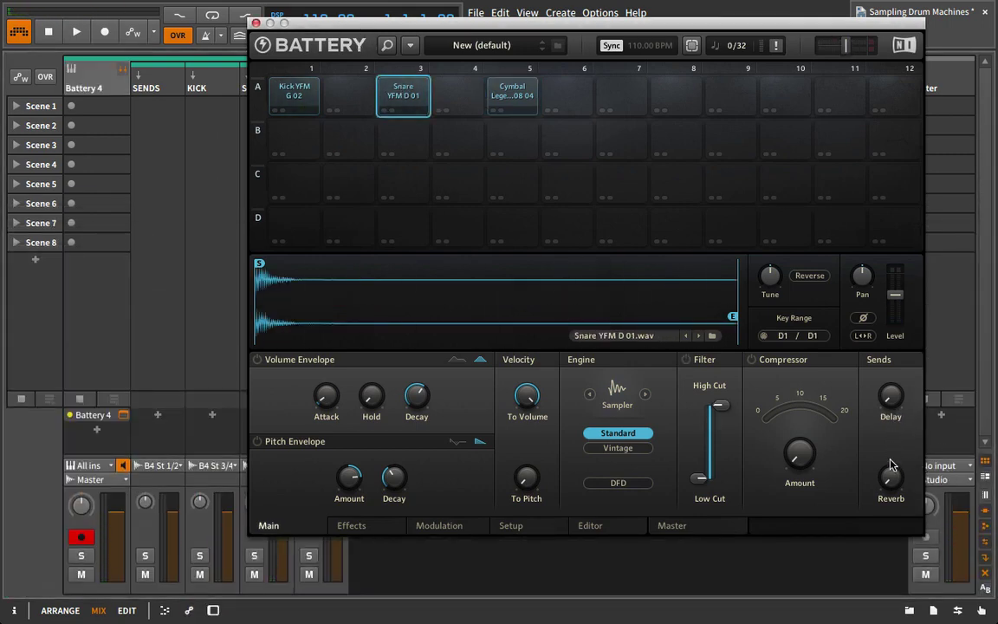
pyautogui.press('space')
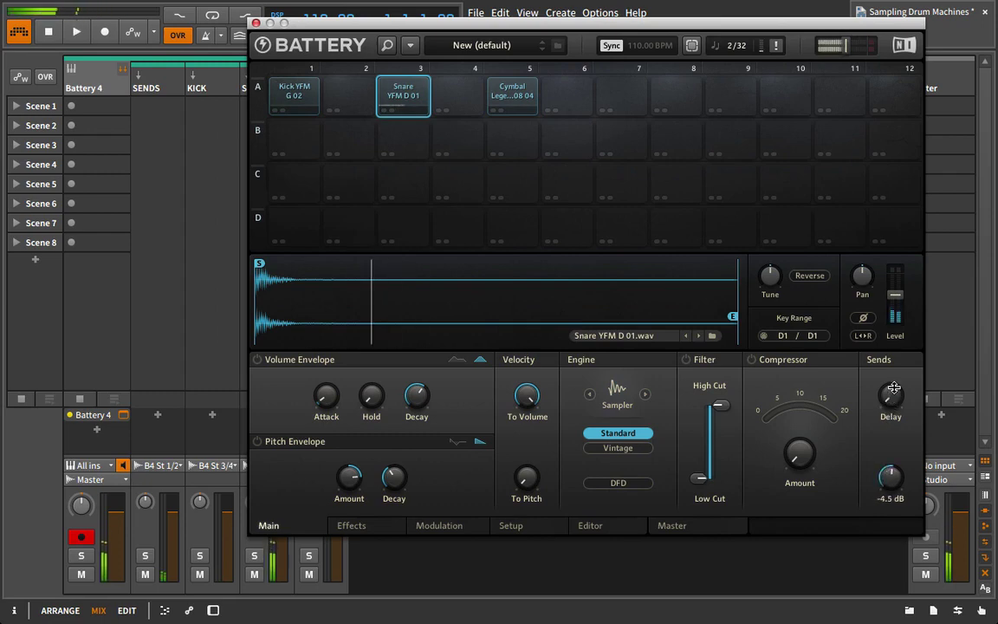
pyautogui.click(256, 22)
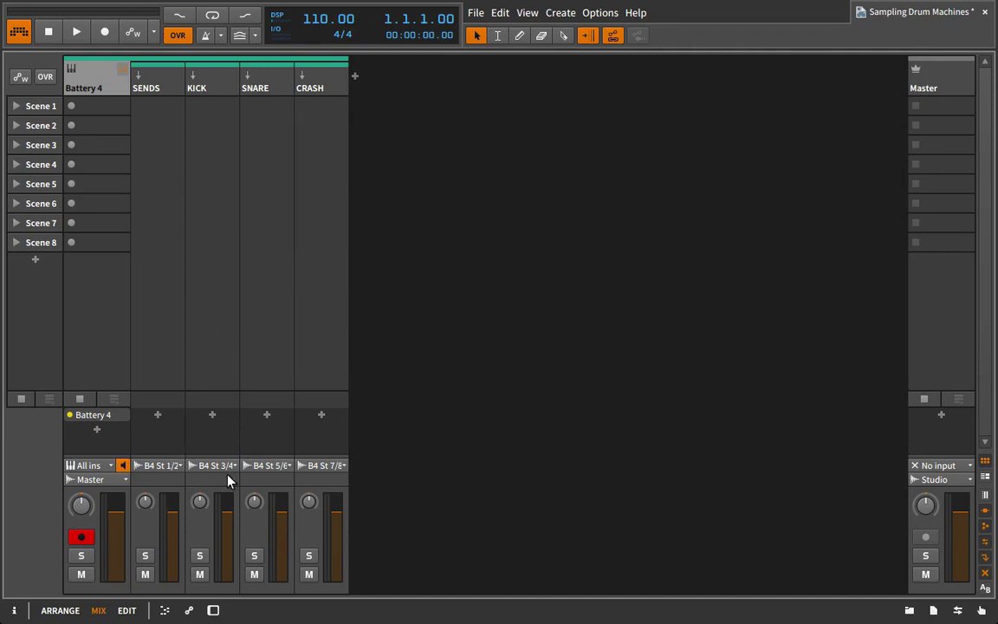
# - Reopen the Battery 4 plug-in window and view the Snare cell's sample editor and the master bus effects
pyautogui.click(81, 73)
pyautogui.click(52, 552)
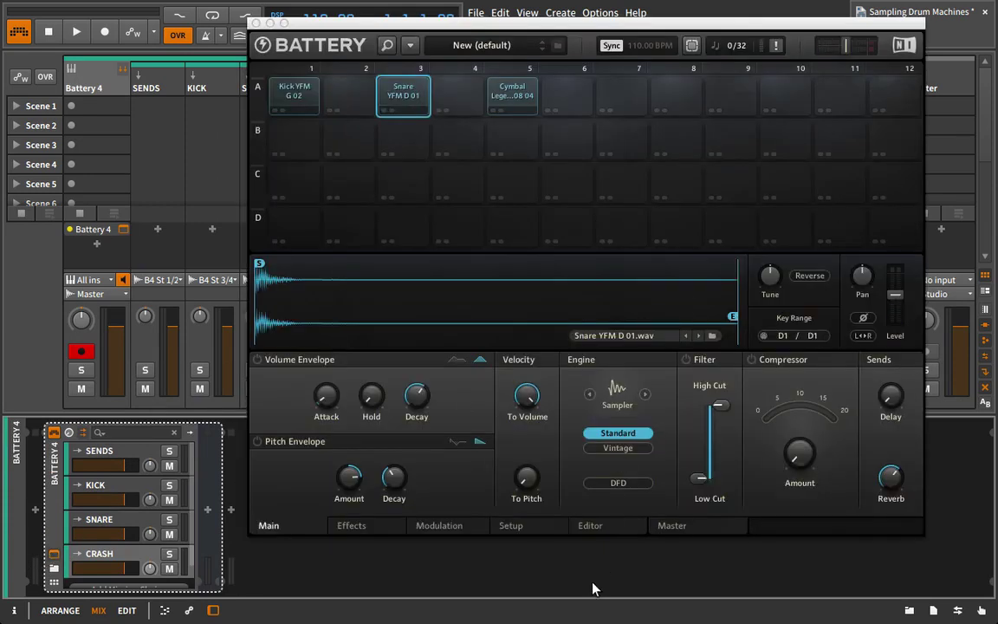
pyautogui.click(591, 526)
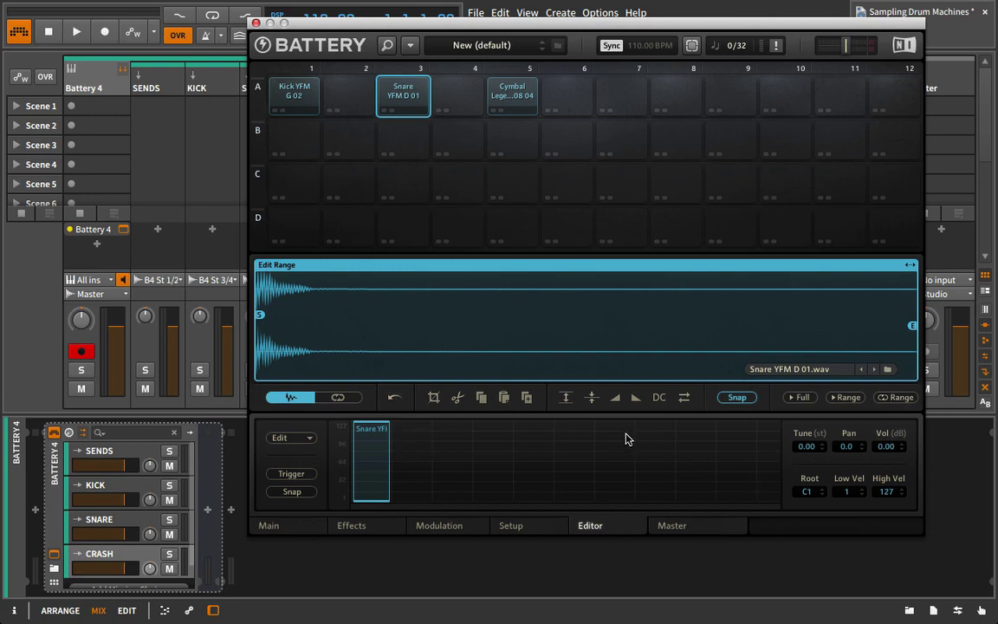
pyautogui.click(712, 535)
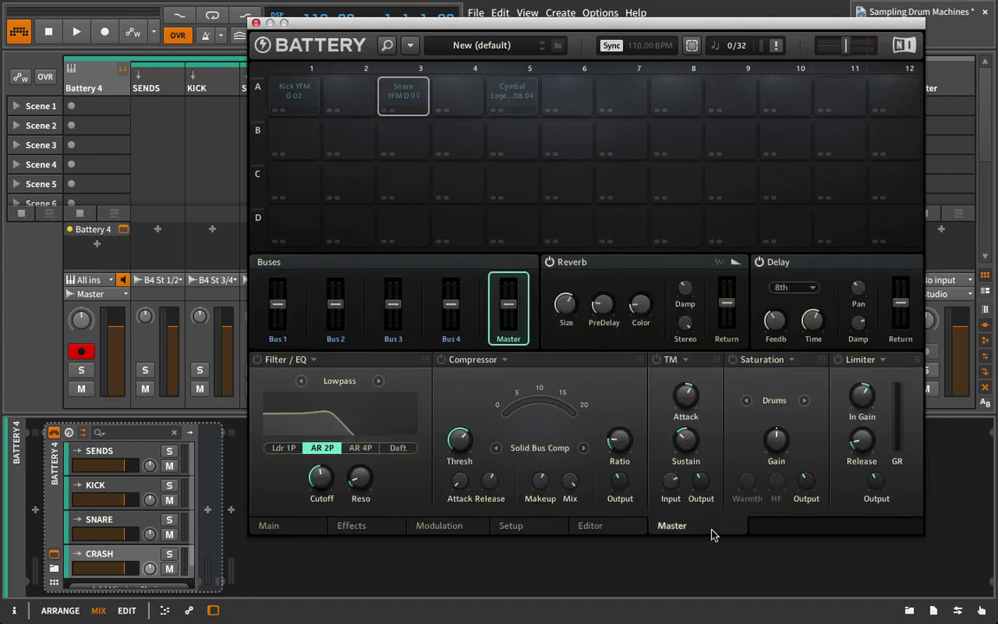